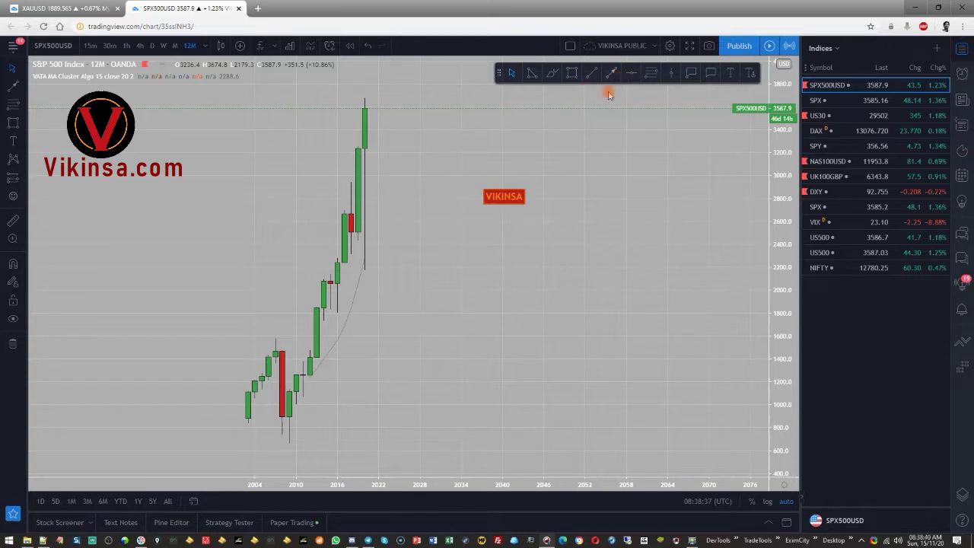
- Draw a narrow rectangle just after the latest yearly candle and lower its upper edge to about 3409
left_click(571, 74)
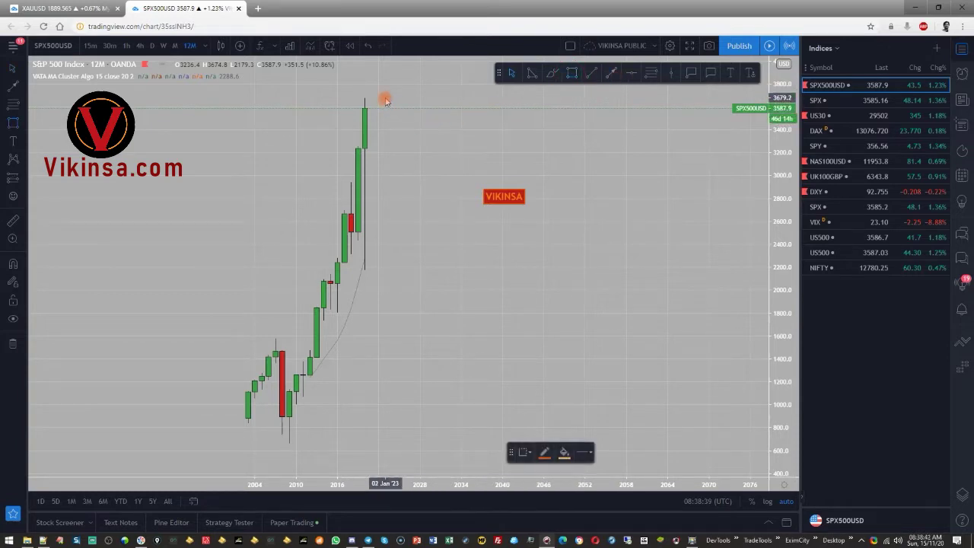
mouse_move(385, 98)
left_mouse_down()
mouse_move(389, 152)
mouse_move(401, 153)
left_mouse_up()
left_click(430, 208)
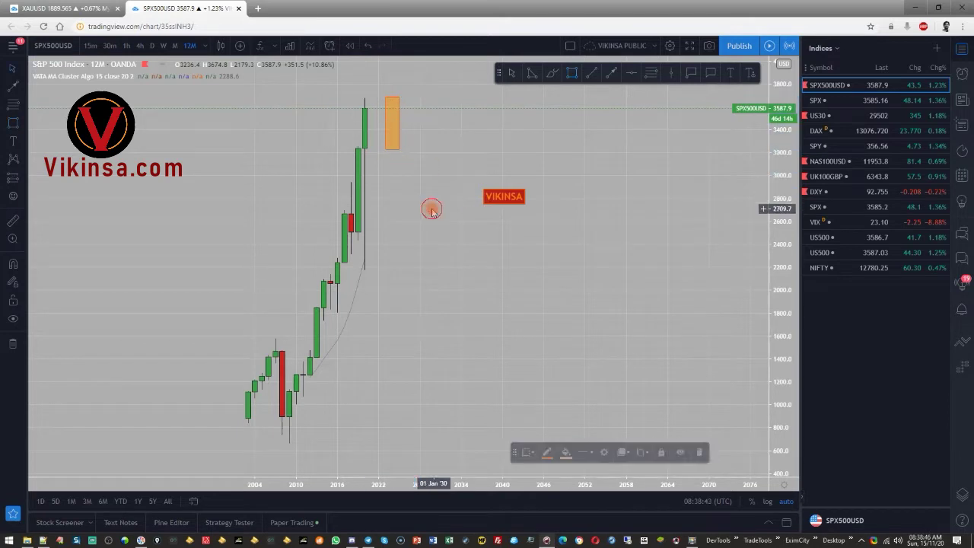
left_click_drag(395, 97, 397, 127)
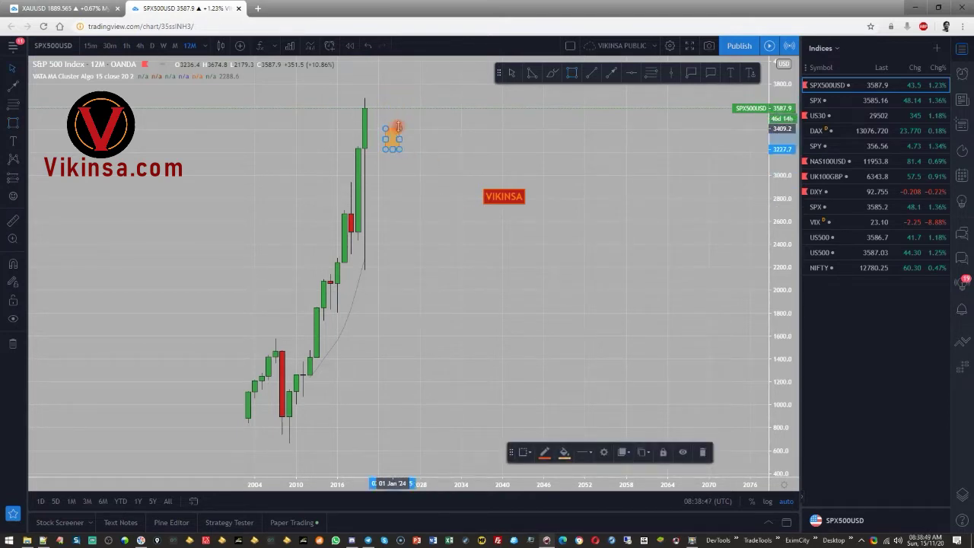
- Draw a short vertical trend line above the rectangle as the upper wick of a mock candle
left_click(594, 79)
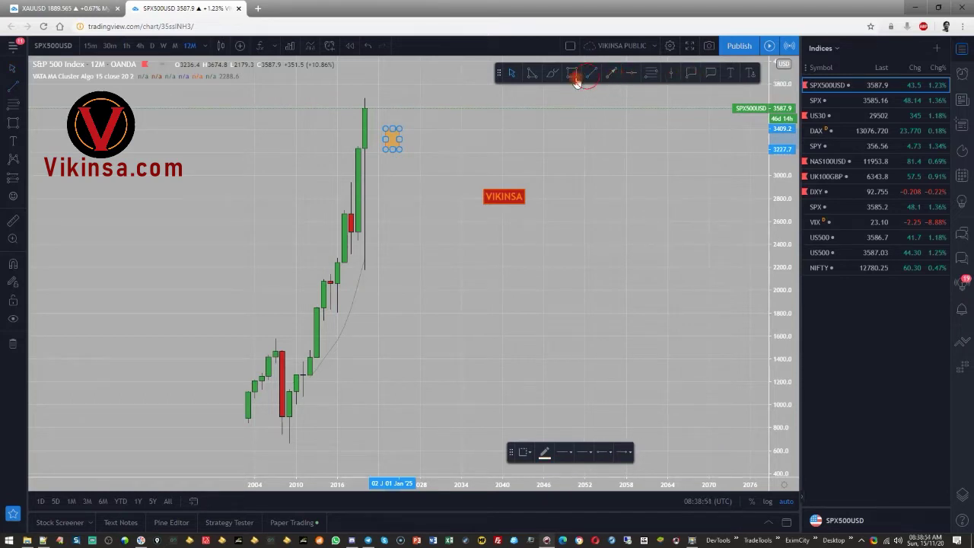
left_click(393, 104)
left_click(392, 129)
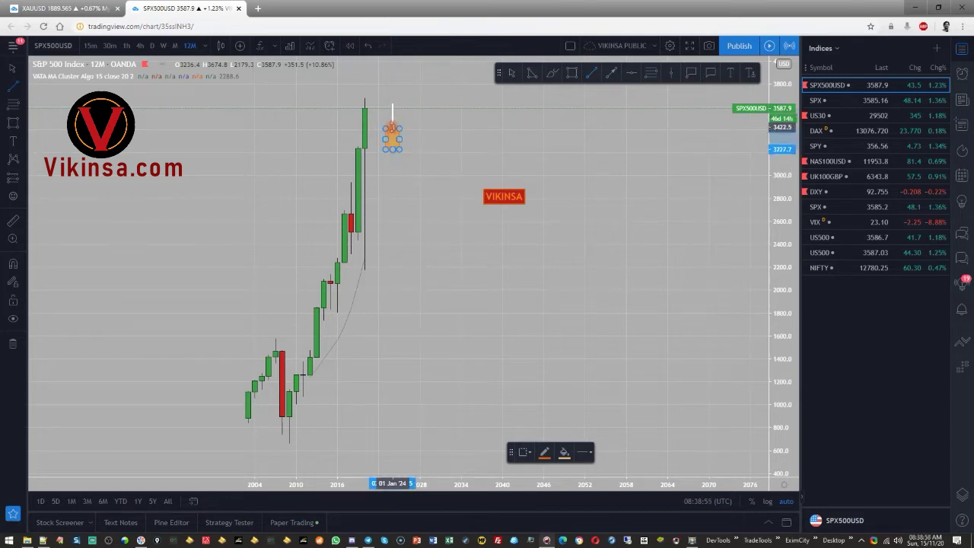
left_click(392, 127)
left_click(564, 99)
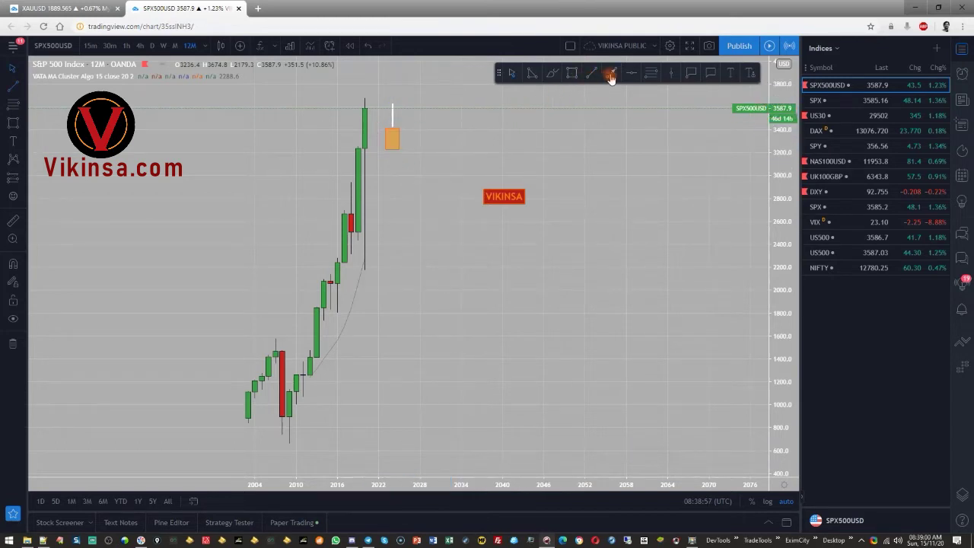
- Draw a long vertical trend line from the rectangle's lower edge down to about 2290 as the lower wick
left_click(594, 77)
left_click(391, 153)
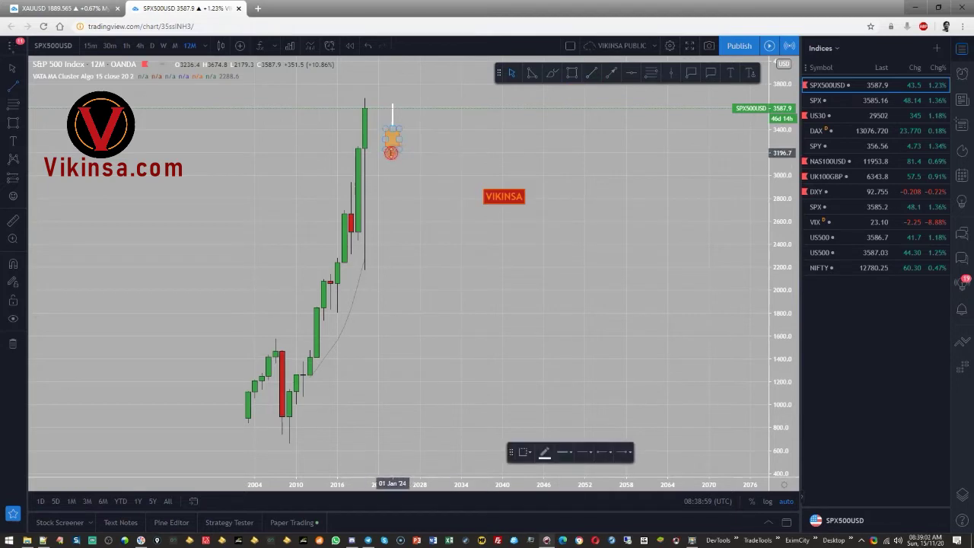
left_click(393, 257)
left_click(434, 335)
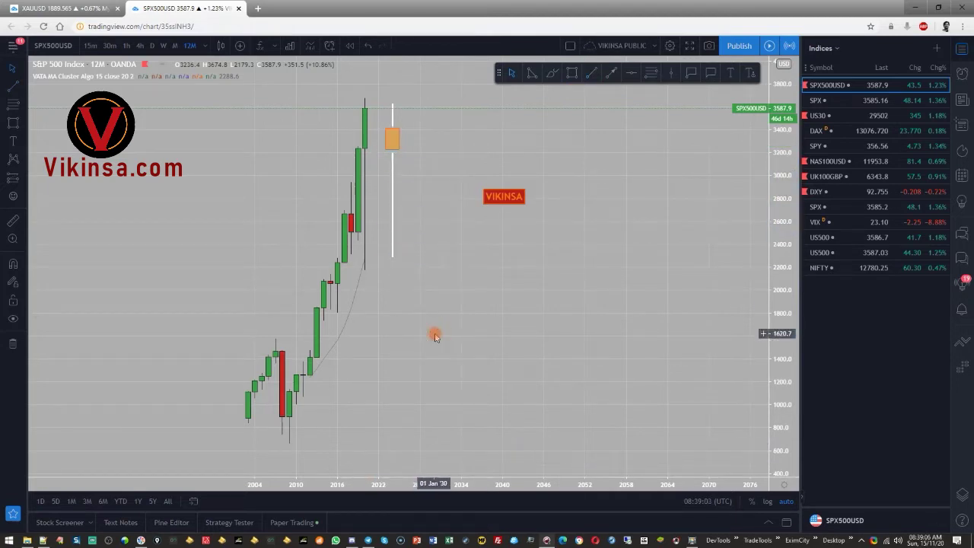
- Delete the mock candle's upper wick line and raise the rectangle's upper edge to about 3660
left_click(393, 111)
left_click(394, 111)
key("Delete")
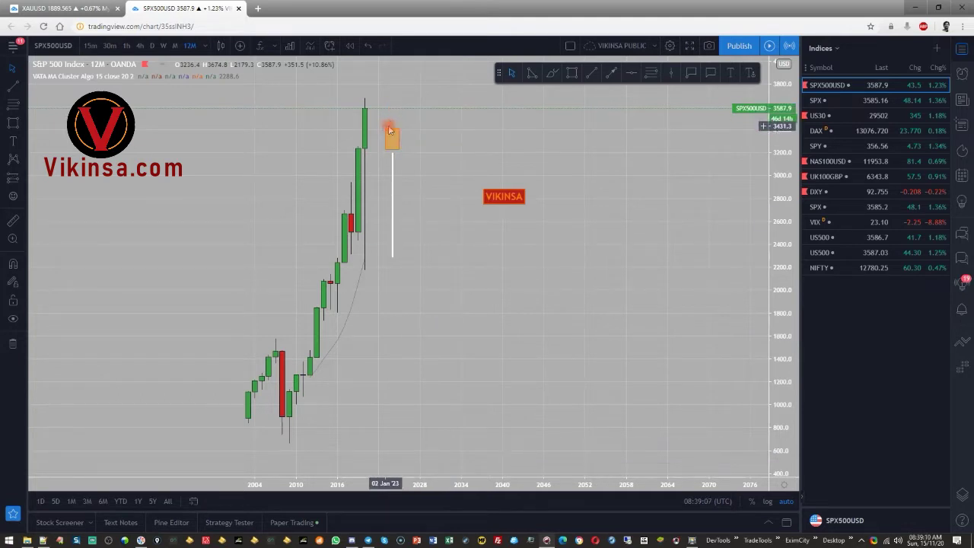
left_click_drag(387, 125, 387, 99)
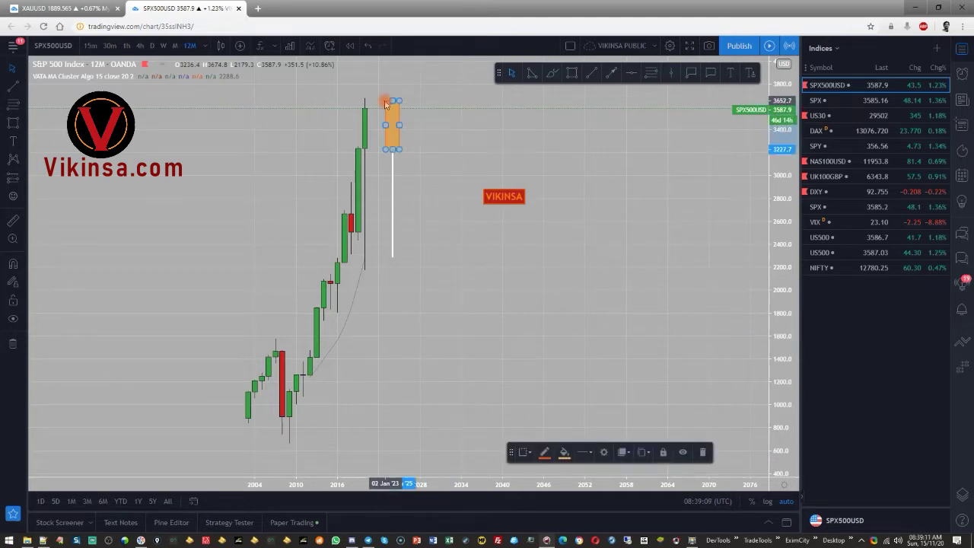
left_click(466, 124)
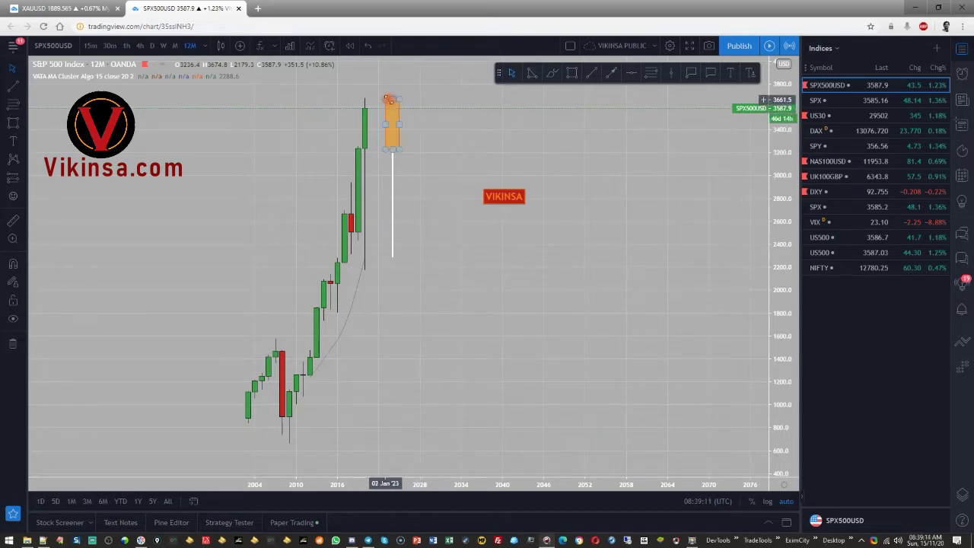
- Delete the rectangle and the remaining lower wick line from the chart
left_click(389, 99)
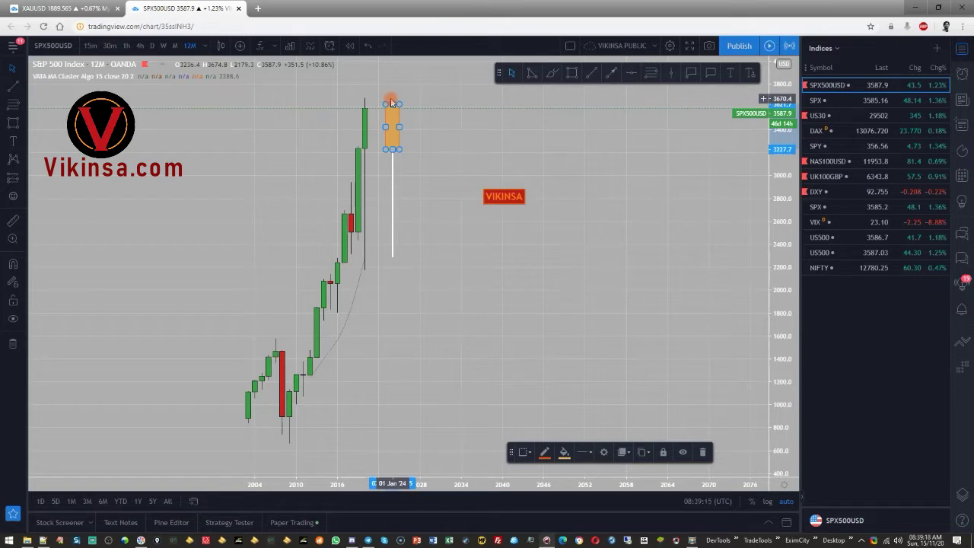
key("Delete")
left_click(392, 166)
key("Delete")
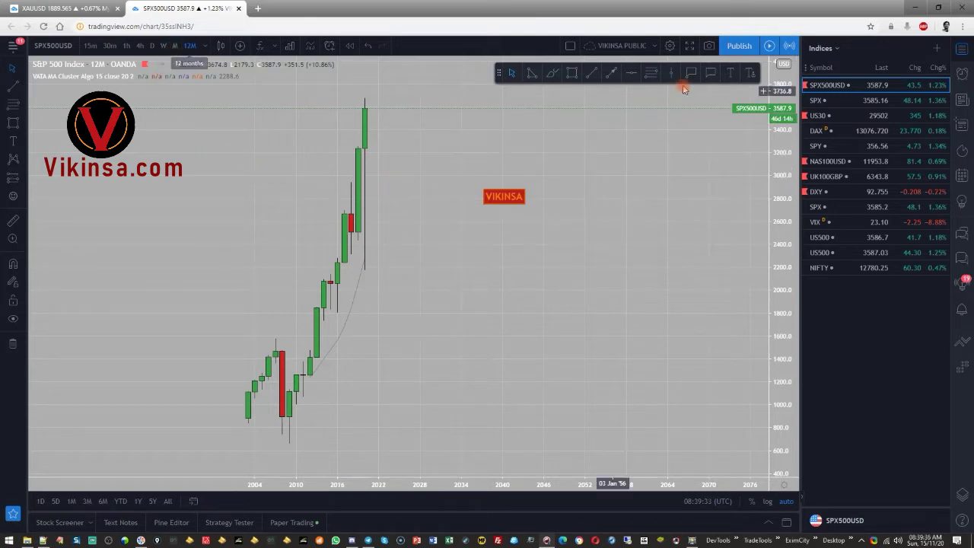
- Place a horizontal line at the previous yearly candle's close and adjust it to 3227.7
left_click(631, 72)
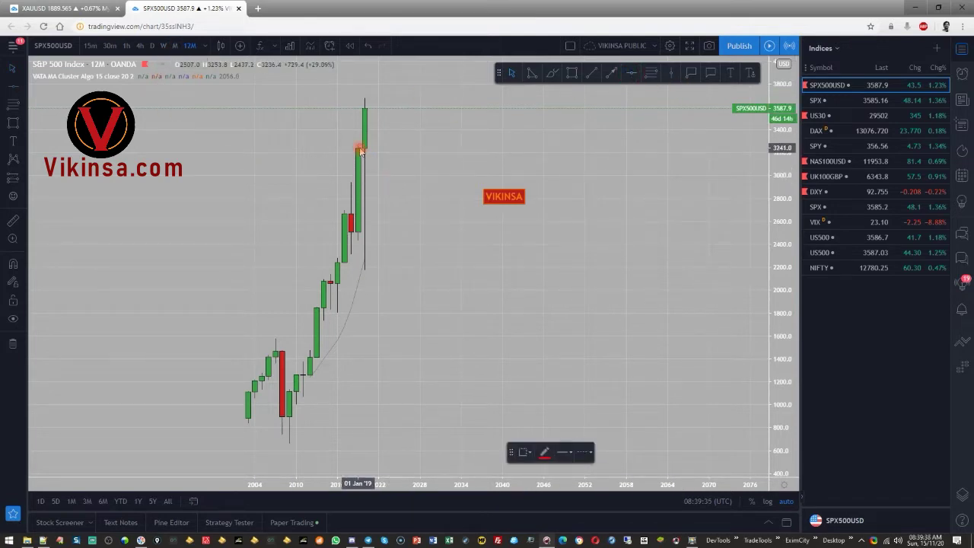
left_click(360, 149)
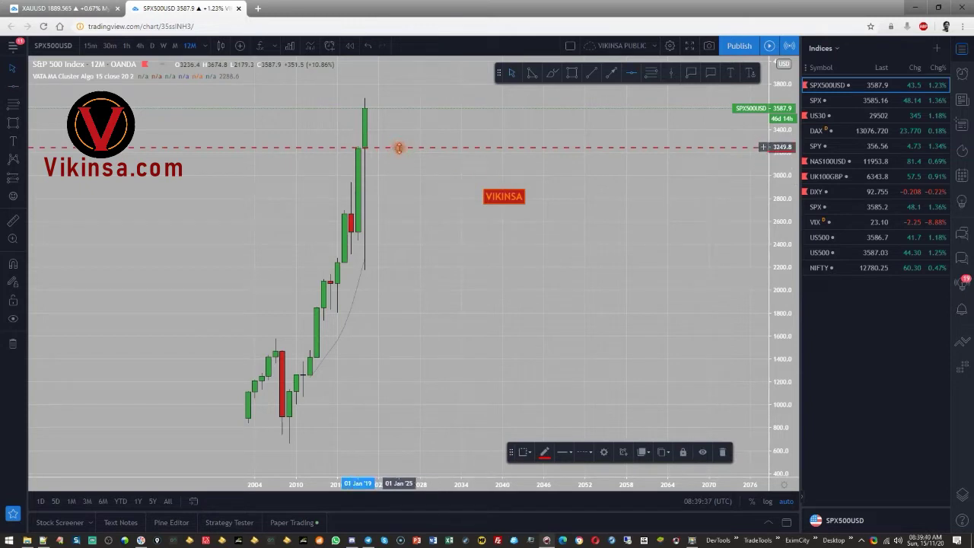
left_click_drag(398, 147, 400, 152)
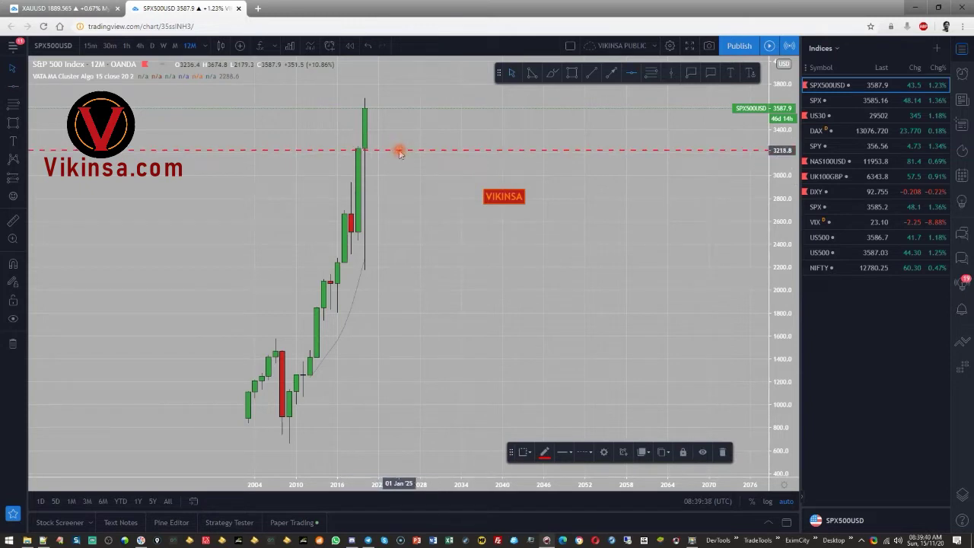
left_click(631, 72)
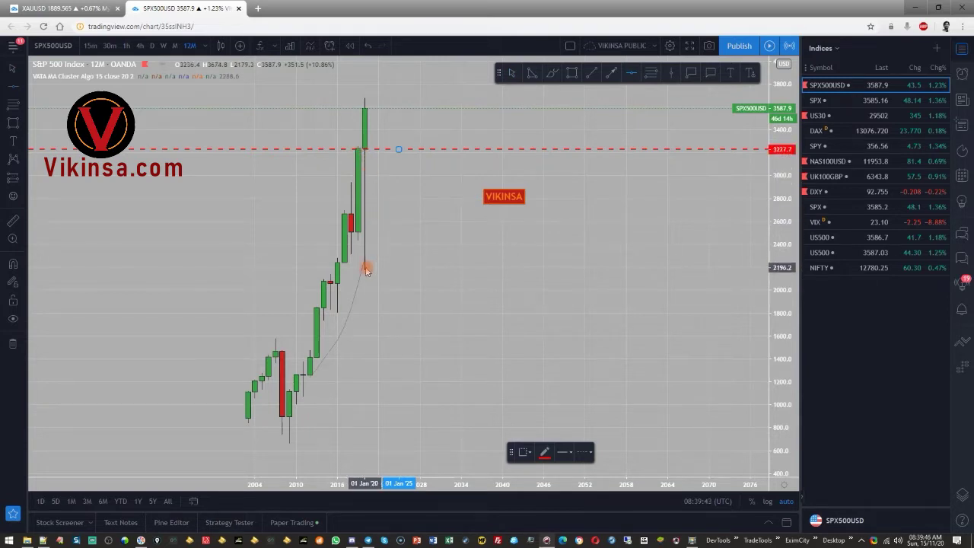
key("Escape")
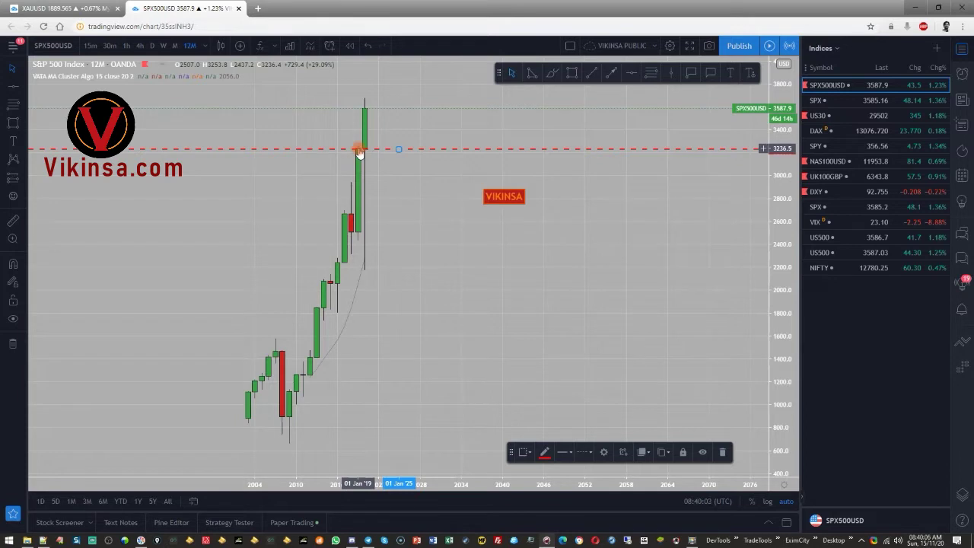
- Review the recent S&P 500 candles on the monthly interval and switch the chart to the weekly interval
left_click(174, 46)
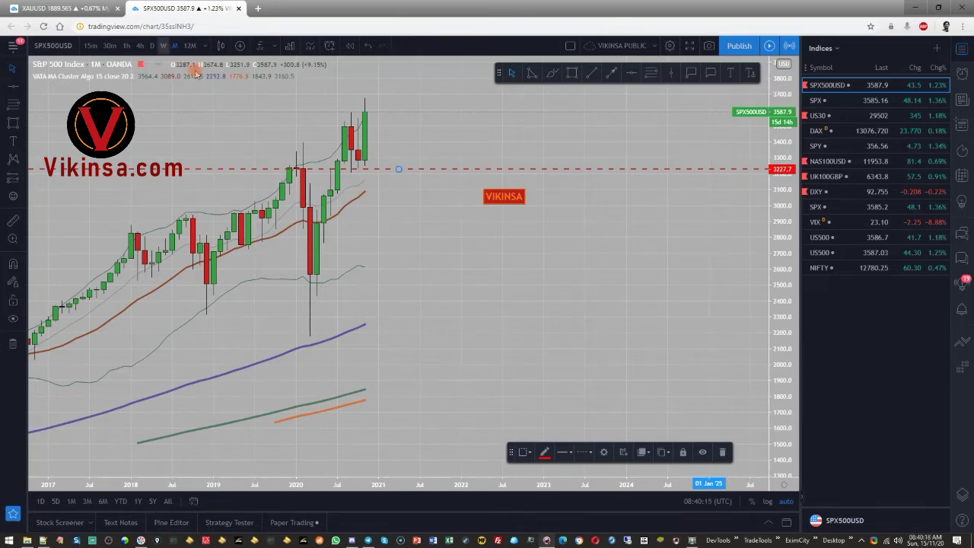
scroll(441, 304, "up", 3)
mouse_move(346, 281)
left_mouse_down()
mouse_move(579, 318)
mouse_move(449, 303)
left_mouse_up()
scroll(567, 311, "down", 2)
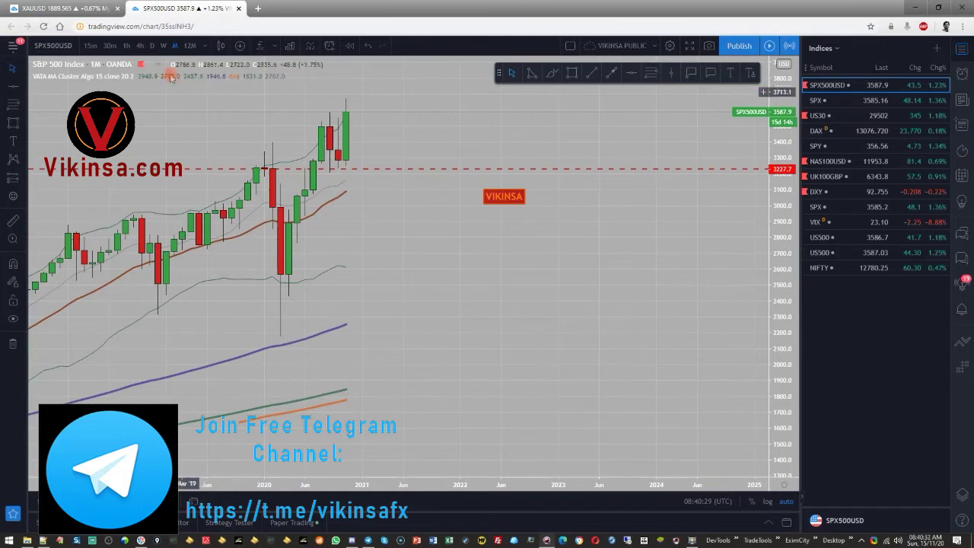
left_click(161, 47)
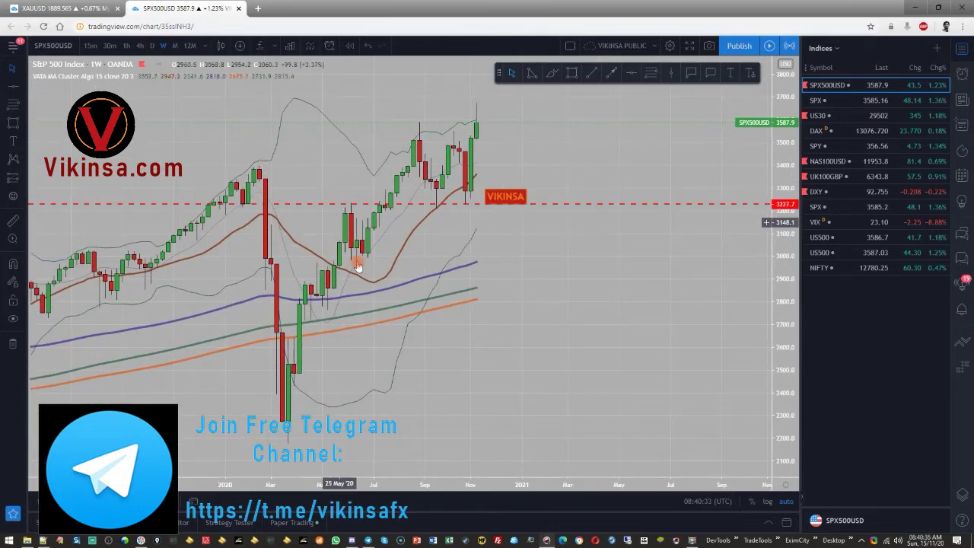
- Trace the price swings from the February 2020 high through the March low to the September high with the Brush, and delete the stroke
left_click(553, 72)
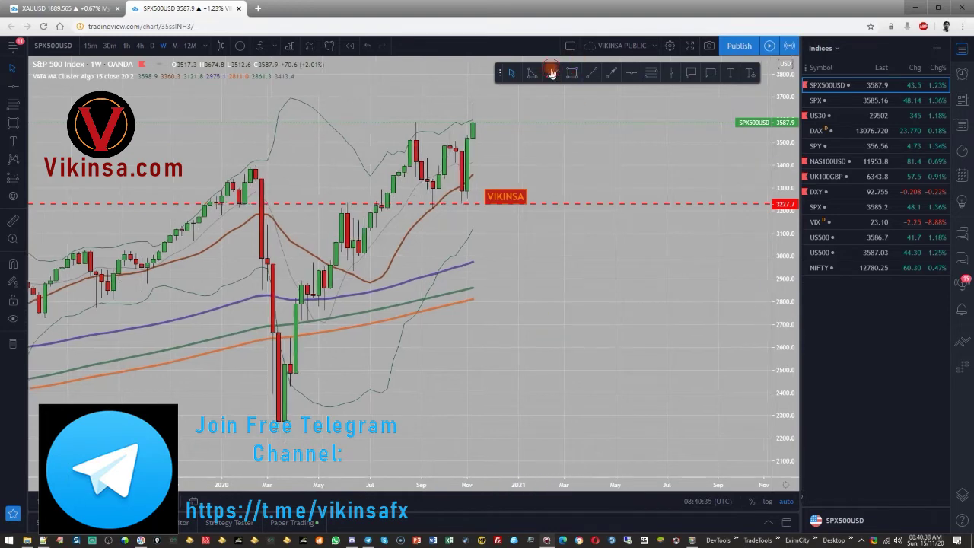
left_click_drag(260, 318, 261, 168)
mouse_move(270, 394)
left_mouse_down()
mouse_move(286, 438)
mouse_move(326, 222)
mouse_move(344, 278)
mouse_move(416, 110)
left_mouse_up()
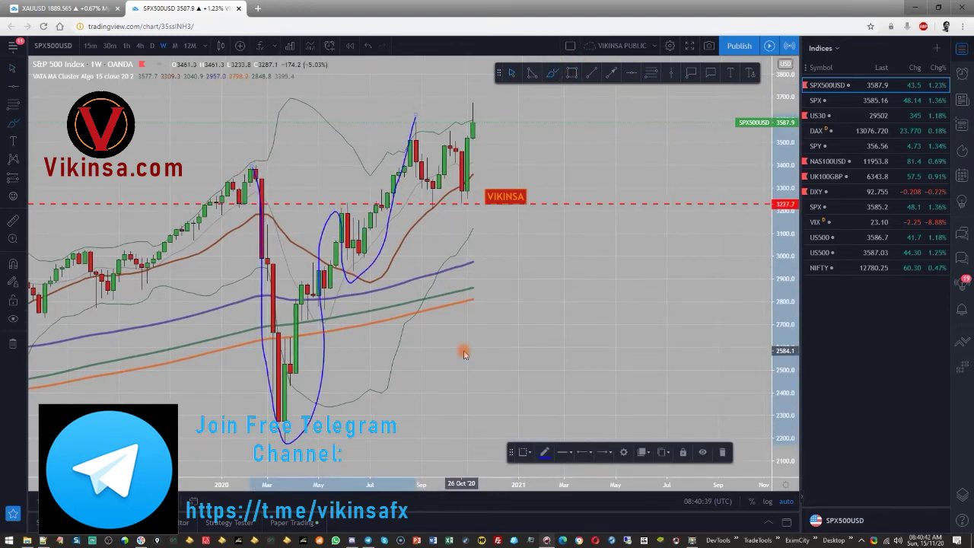
key("Delete")
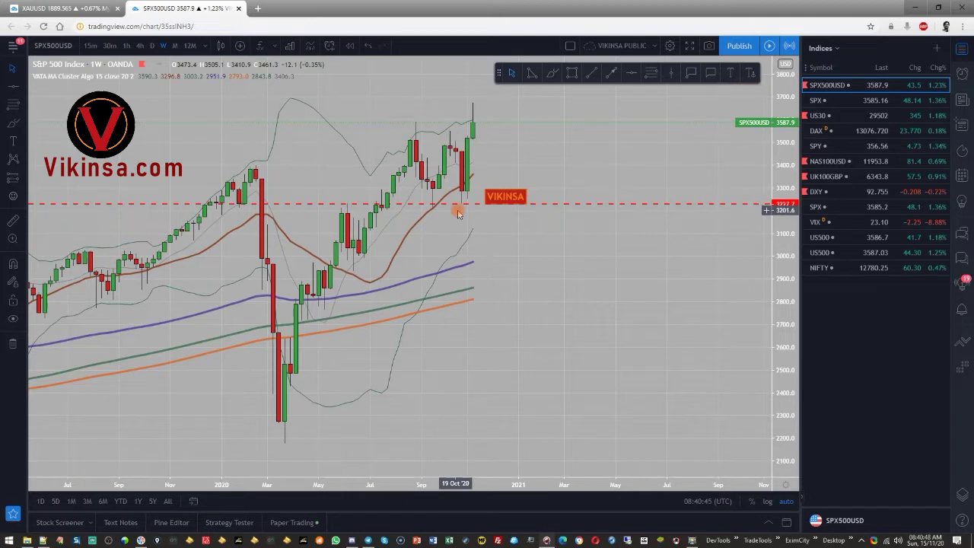
- Draw three arrows pointing at the three latest weekly highs, around September, October and November 2020
left_click(611, 73)
left_click_drag(364, 78, 406, 121)
left_click(404, 117)
left_click(611, 74)
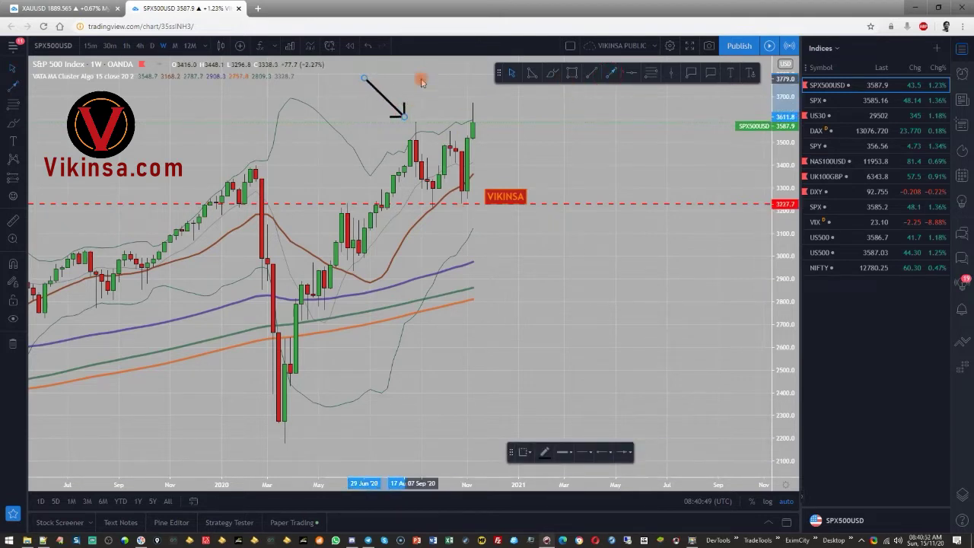
left_click_drag(409, 65, 449, 124)
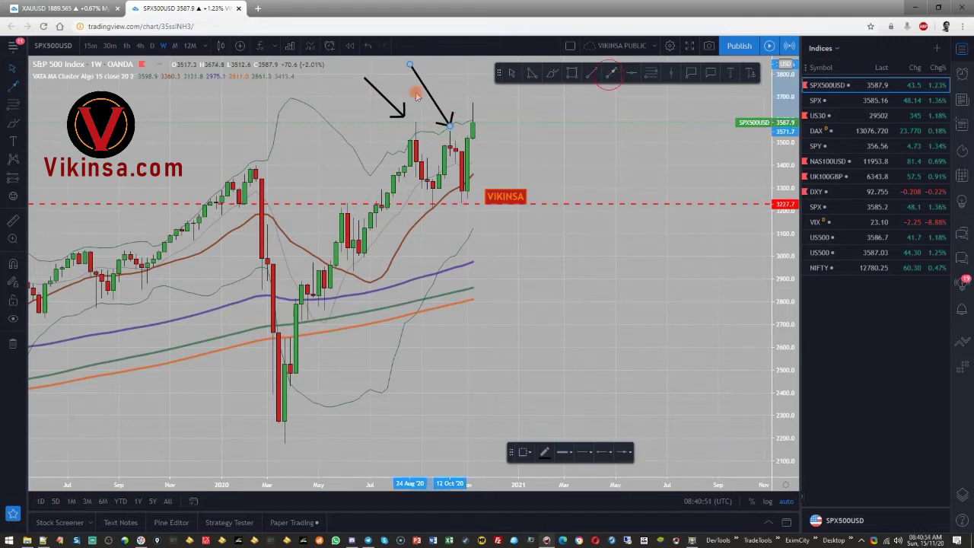
left_click_drag(445, 66, 469, 113)
left_click(562, 150)
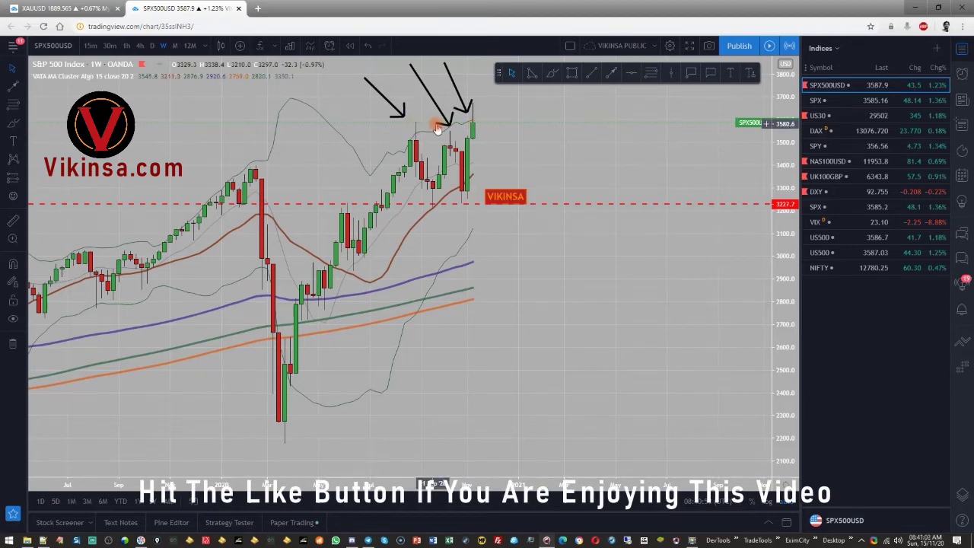
- Delete all three arrows marking the recent weekly highs
left_click(441, 109)
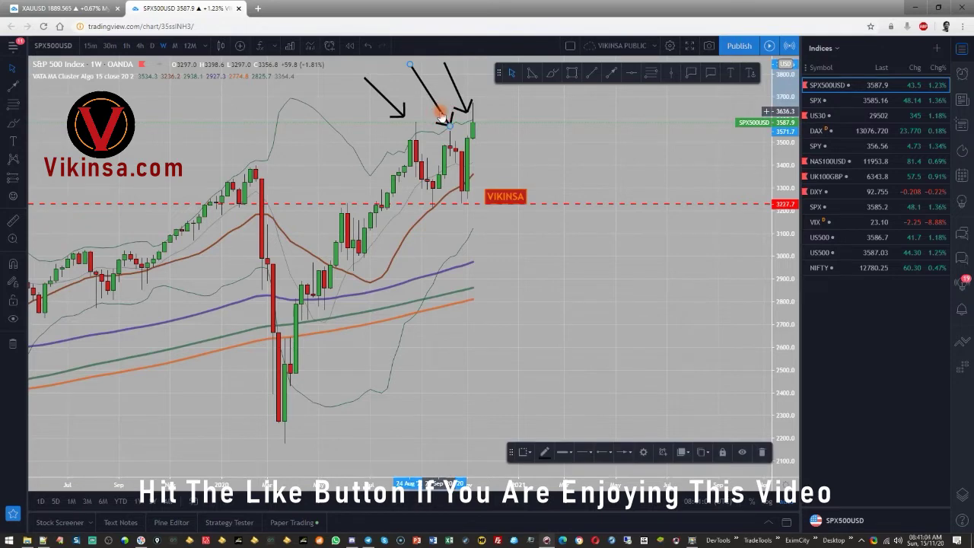
key("Delete")
left_click(455, 92)
key("Delete")
left_click(391, 107)
key("Delete")
left_click_drag(582, 341, 545, 385)
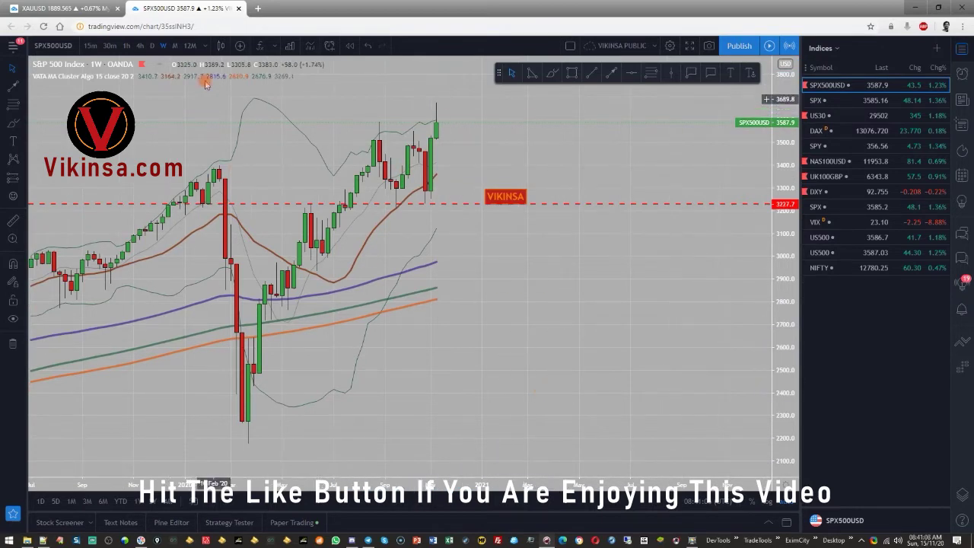
- Switch the chart to the 12-month interval and place a horizontal line at the current yearly candle's high, 3674.8
left_click(189, 47)
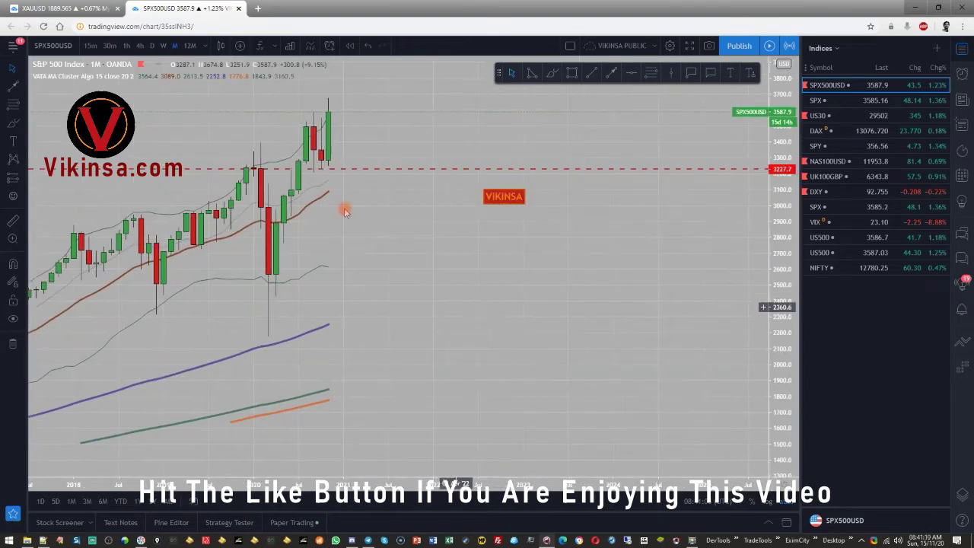
left_click(192, 47)
left_click(631, 73)
left_click(331, 101)
left_click(331, 101)
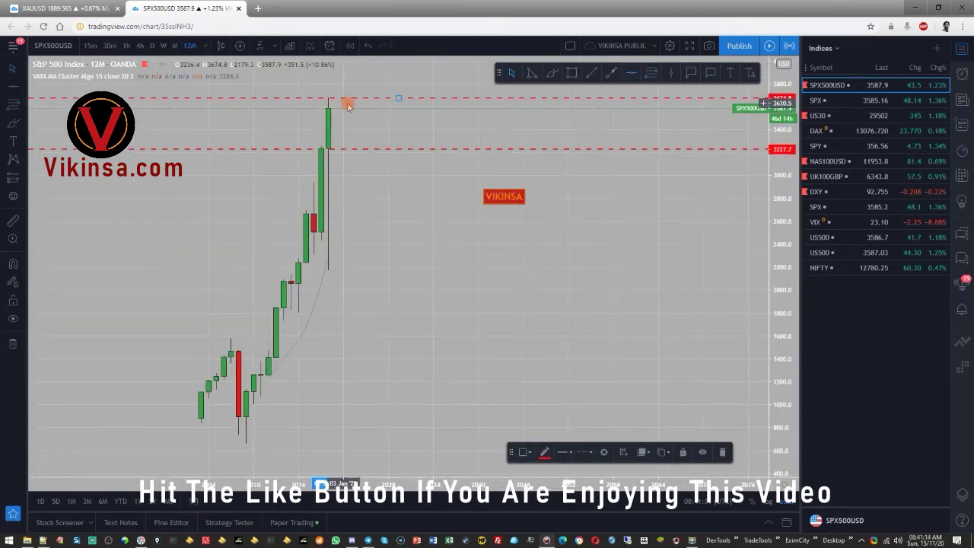
- Switch the chart to the weekly interval and place a horizontal line at 3701.0, just above the latest candle's high
left_click(165, 47)
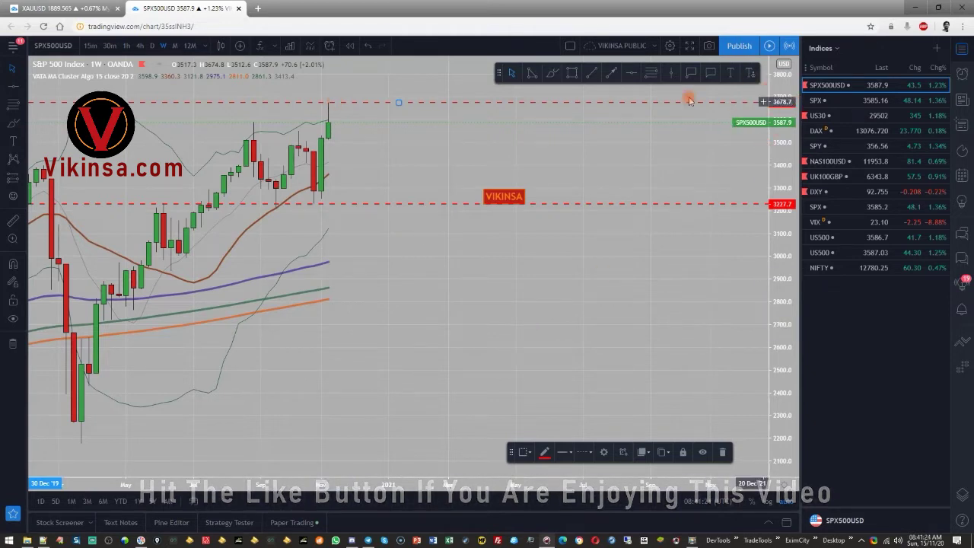
left_click(574, 75)
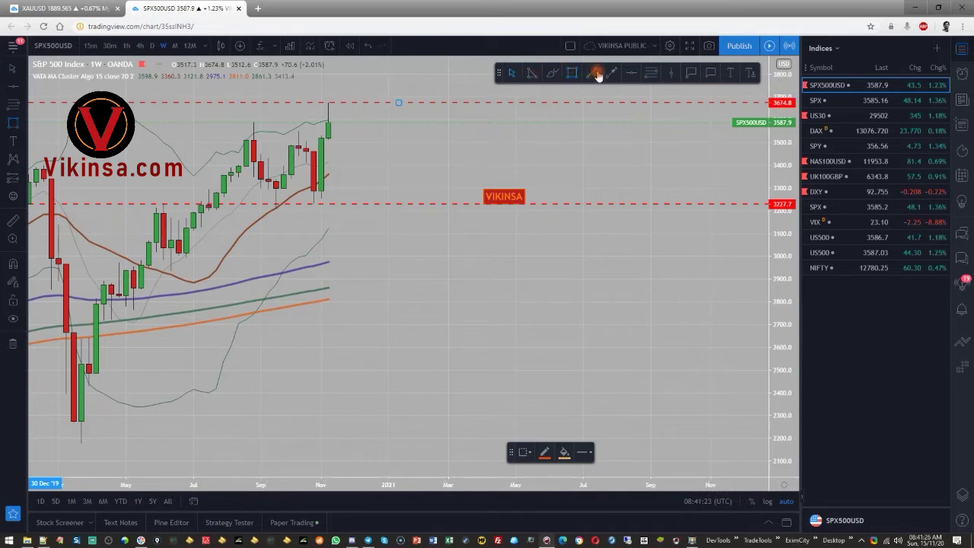
left_click(631, 76)
left_click(325, 97)
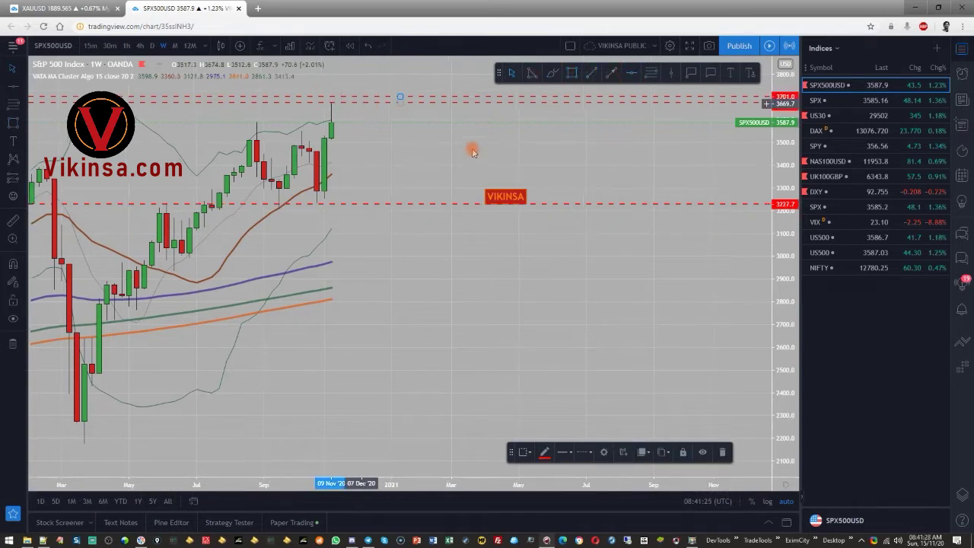
right_click(397, 145)
left_click(354, 130)
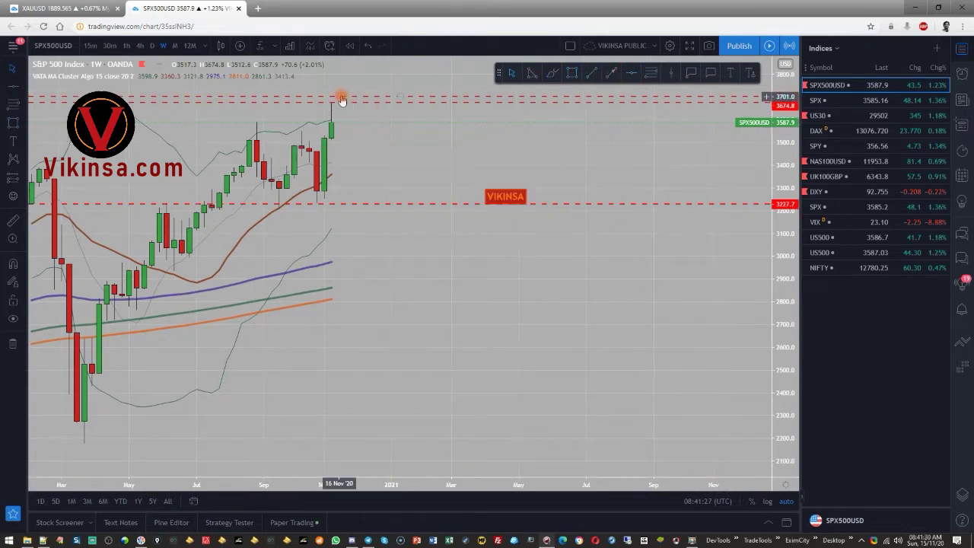
- Compare the lines at 3674.8 and 3701.0 on the 12-month and monthly intervals and return to the weekly interval
left_click(189, 46)
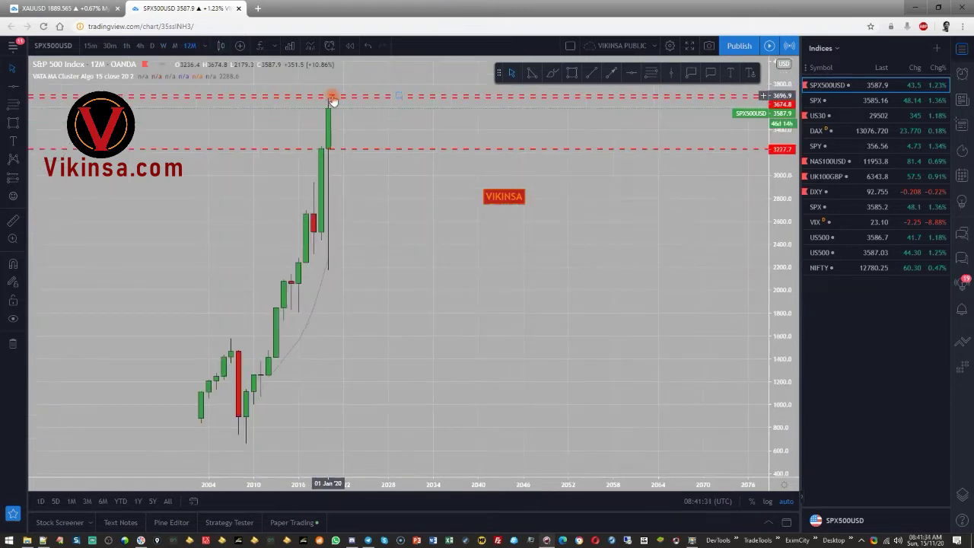
key("alt+h")
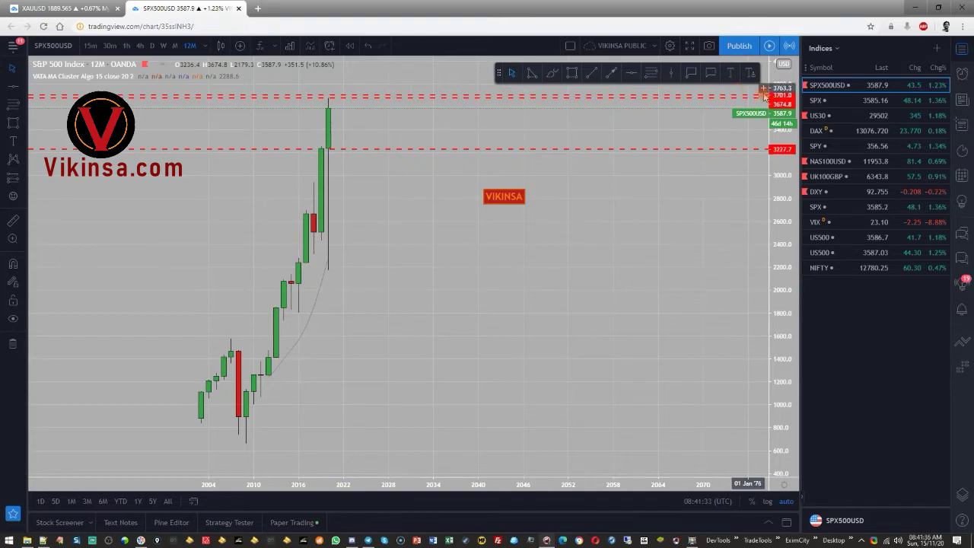
left_click(174, 46)
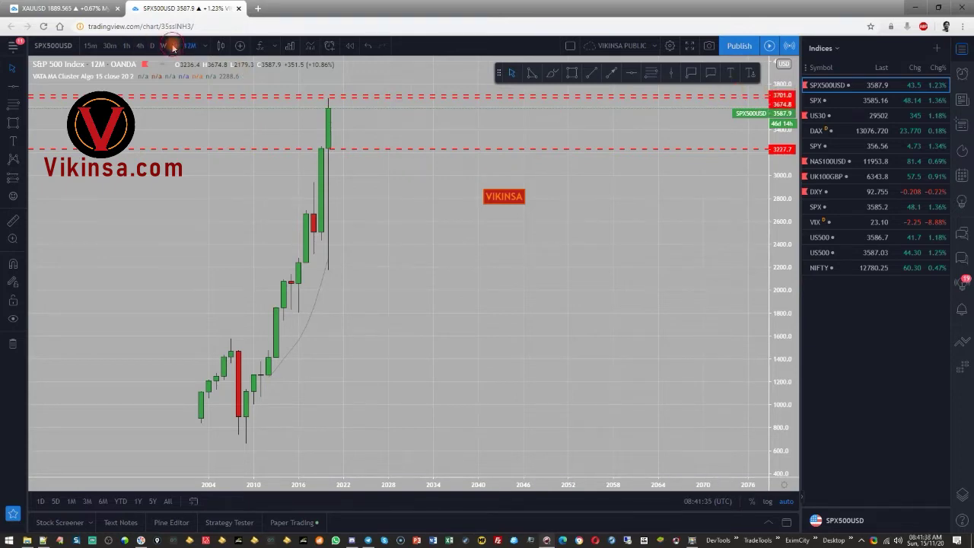
left_click(163, 46)
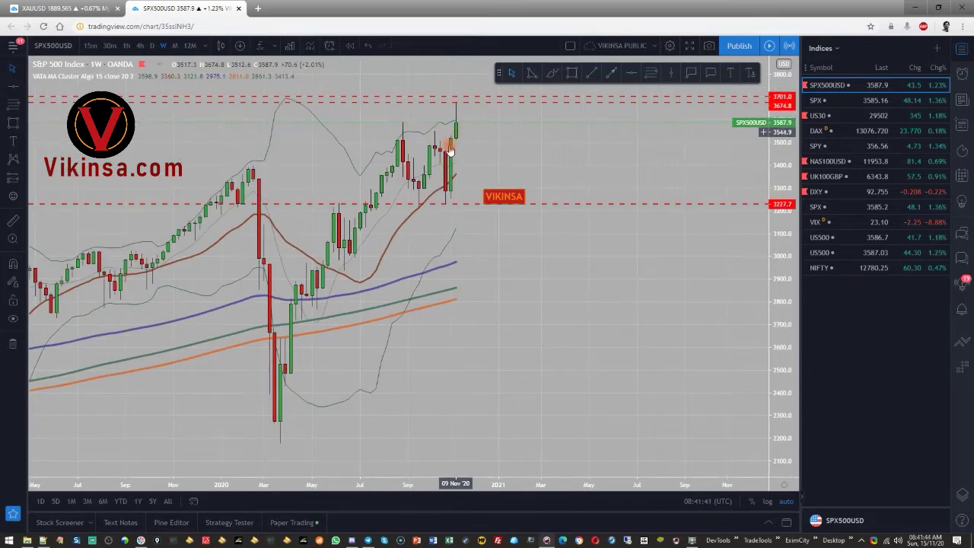
- Draw a Fibonacci retracement from the February 2020 high at about 3402.2 to the March low at about 2180.6
left_click(651, 73)
left_click(254, 166)
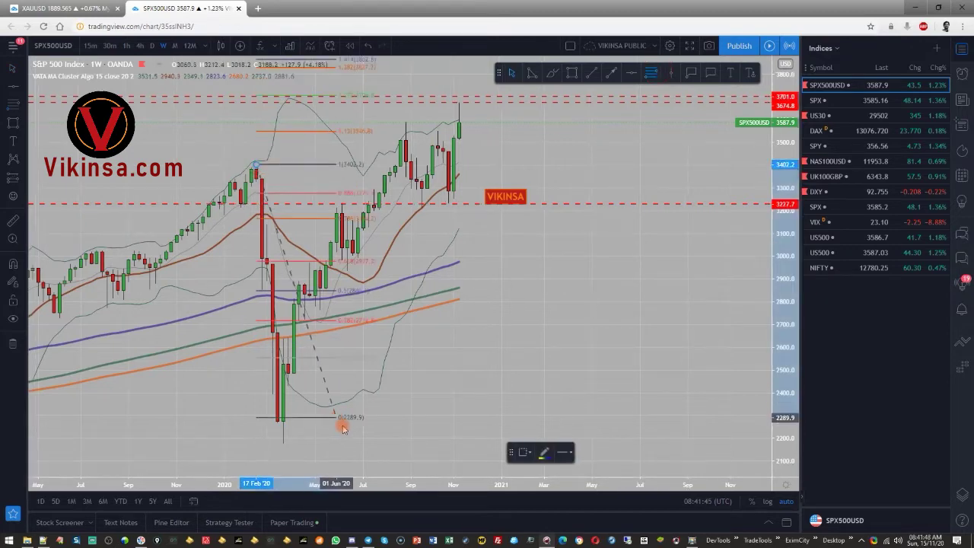
left_click(347, 442)
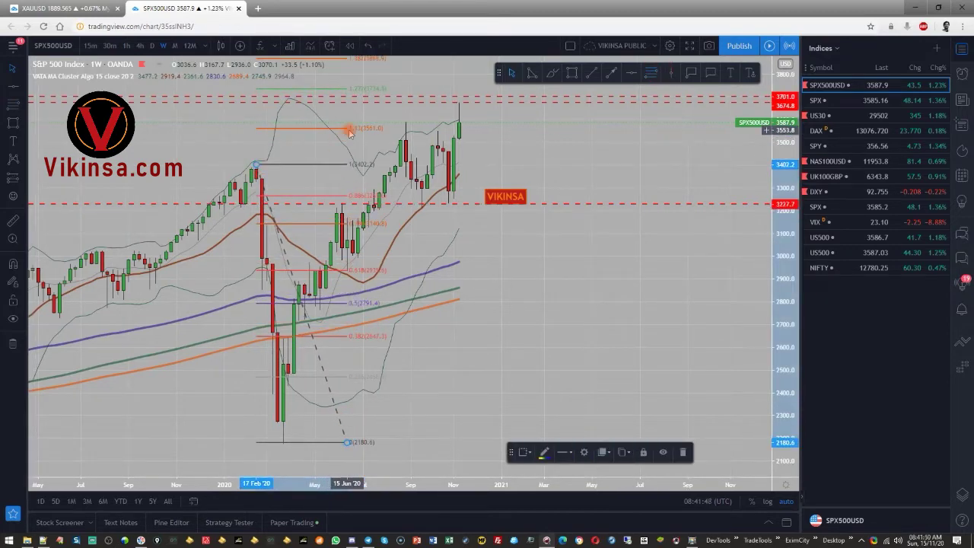
- Draw an orange rectangle from about 3734 to 3676, spanning May 2020 to September 2021, and delete the Fibonacci retracement
left_click(572, 74)
left_click(331, 91)
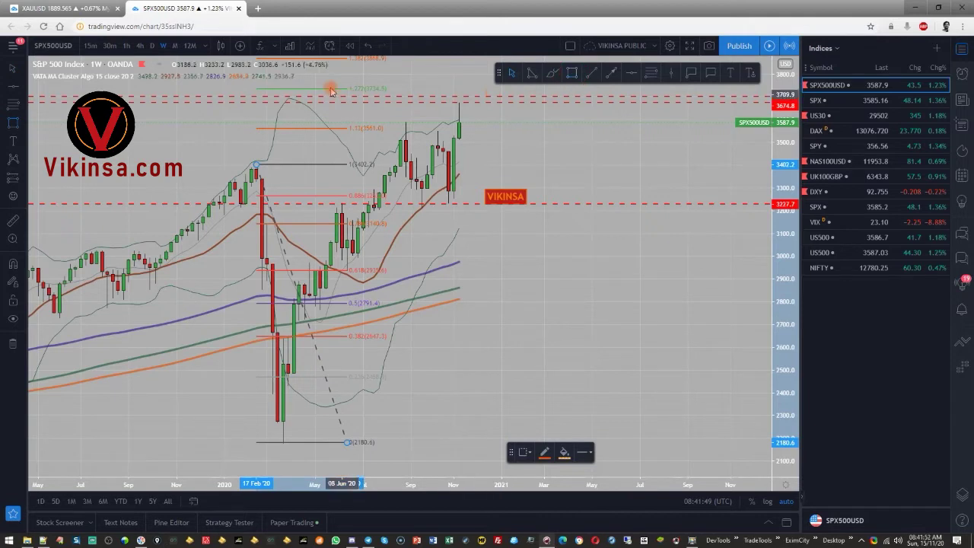
left_click_drag(319, 91, 688, 101)
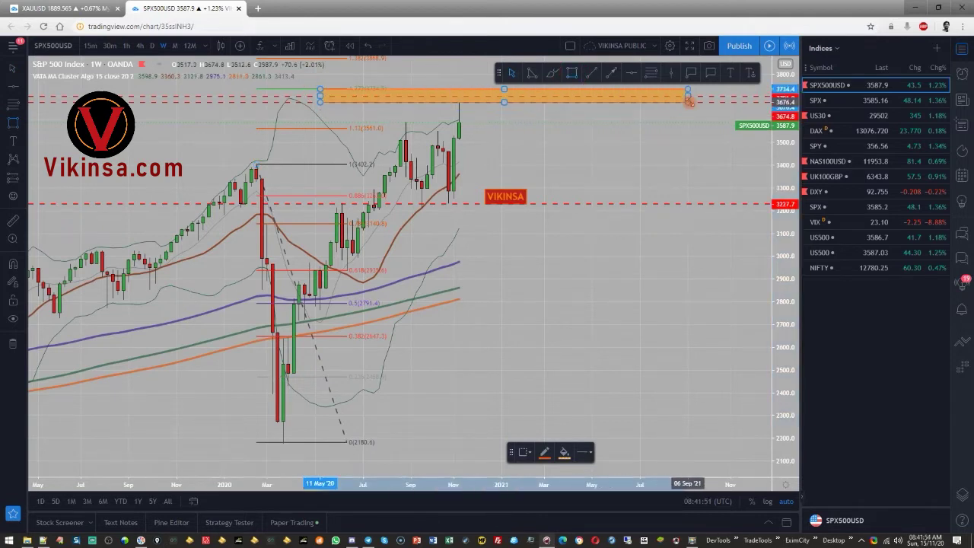
left_click(686, 102)
left_click(616, 165)
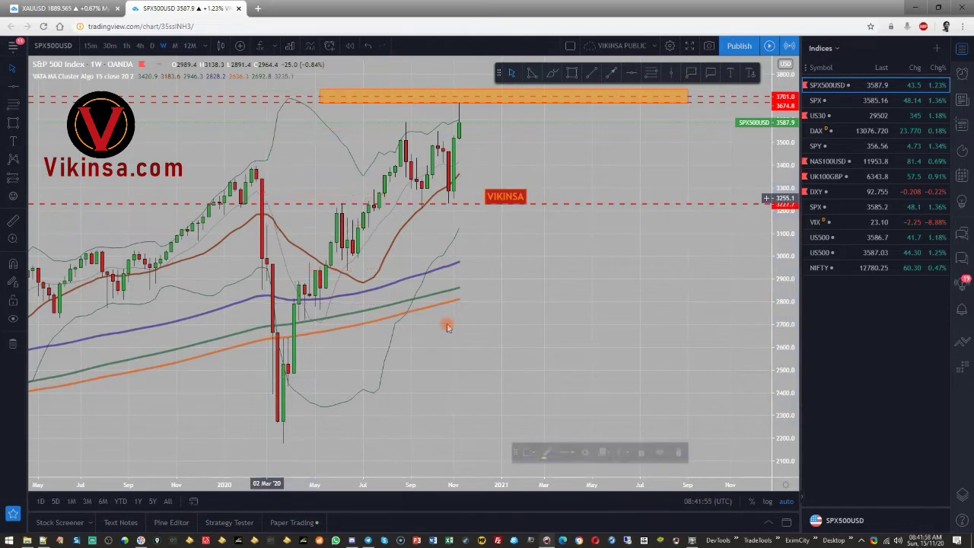
- Add the text label "FCP Zone" to the orange rectangle, just above the latest weekly candle
left_click_drag(556, 333, 496, 346)
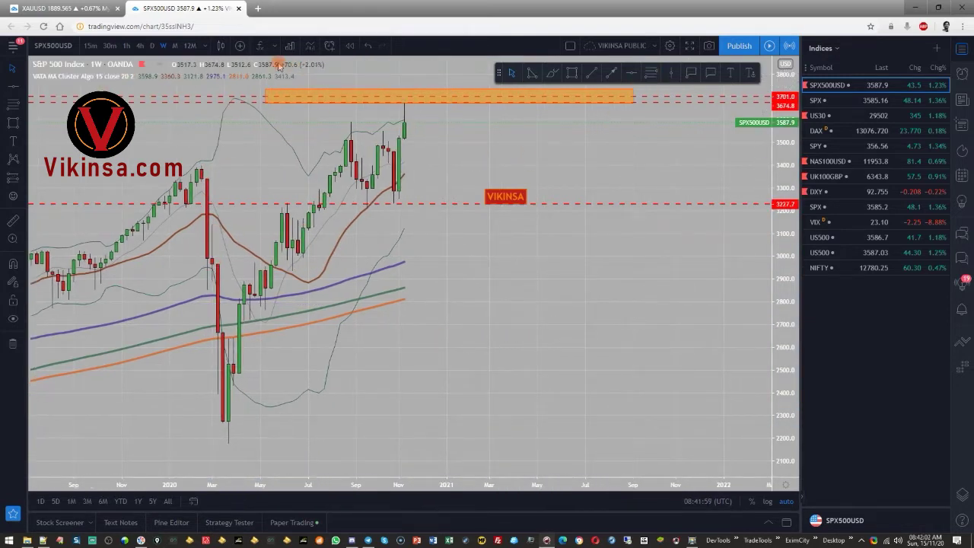
left_click(724, 73)
left_click(432, 100)
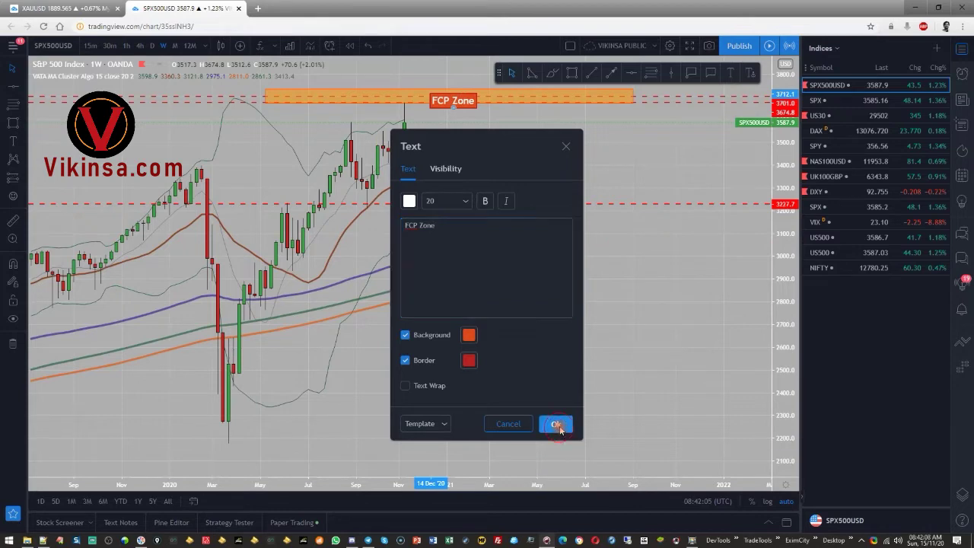
left_click(557, 428)
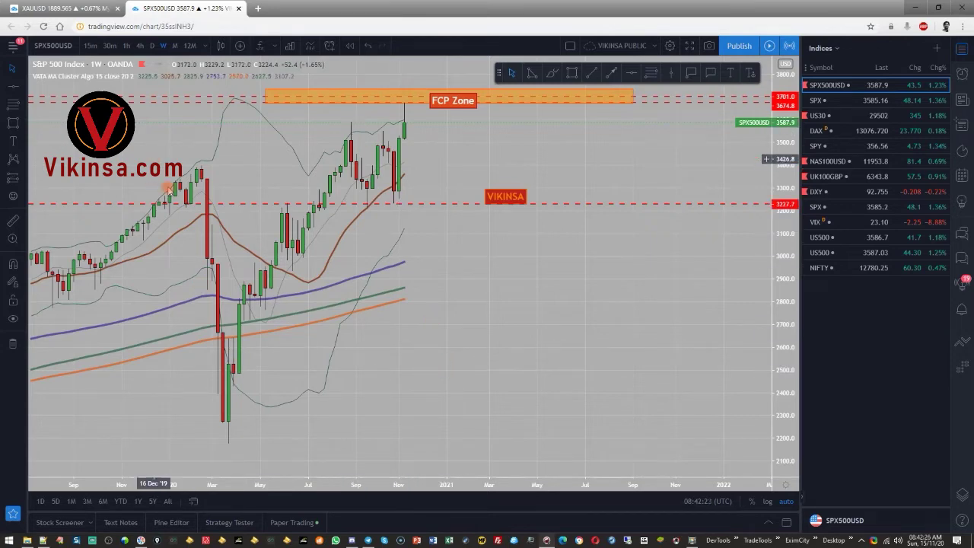
- Switch to the daily interval, draw a Fibonacci retracement from the early-September high, 3589.4, to the late-September low, 3210.3, and delete it
left_click(153, 45)
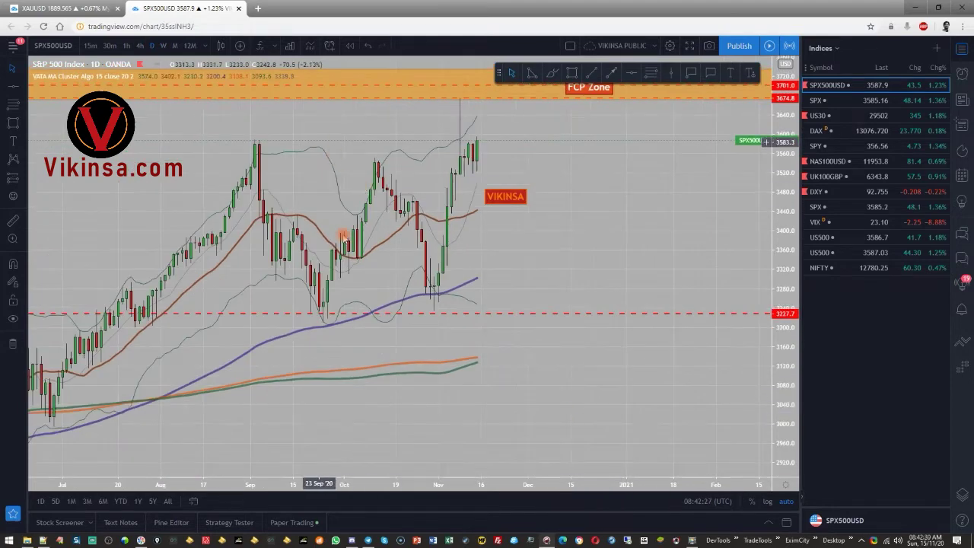
scroll(617, 176, "up", 2)
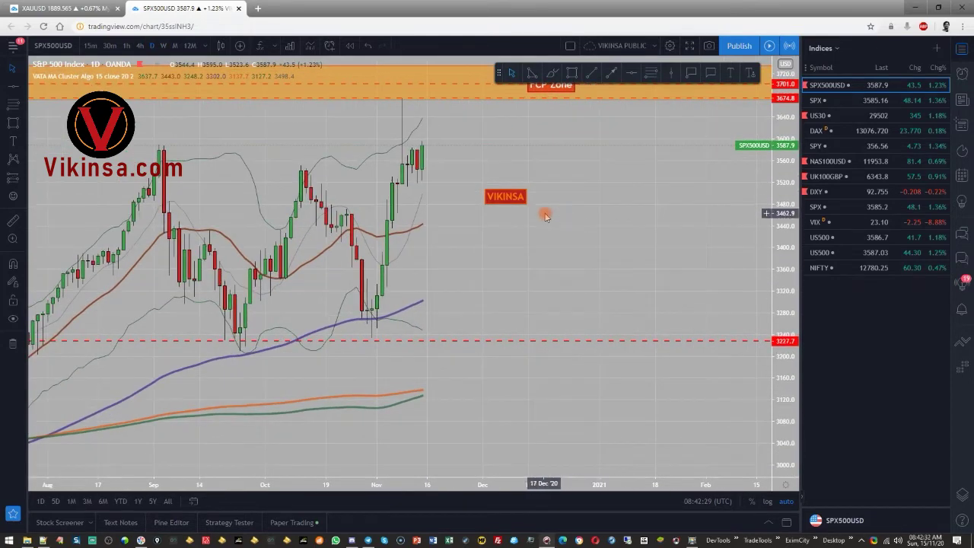
left_click_drag(528, 252, 522, 256)
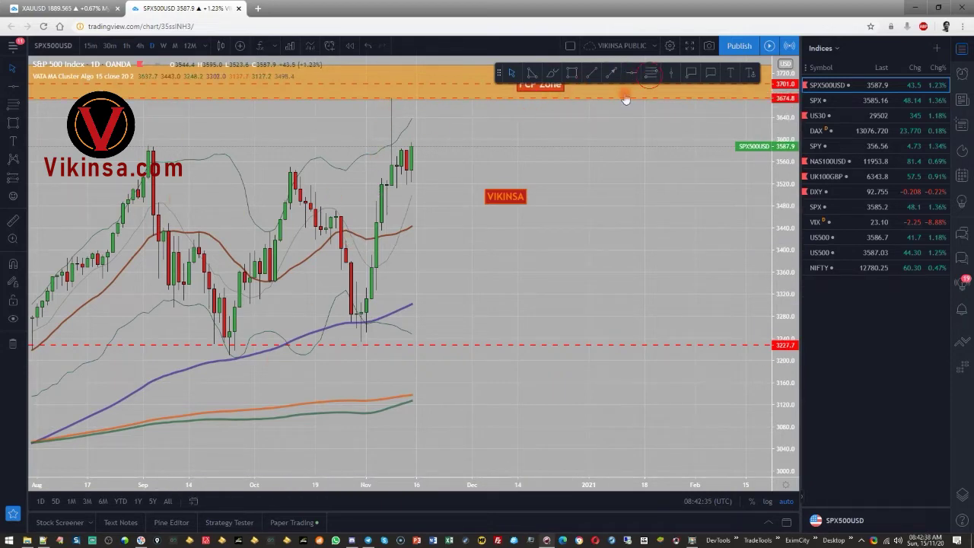
left_click(254, 353)
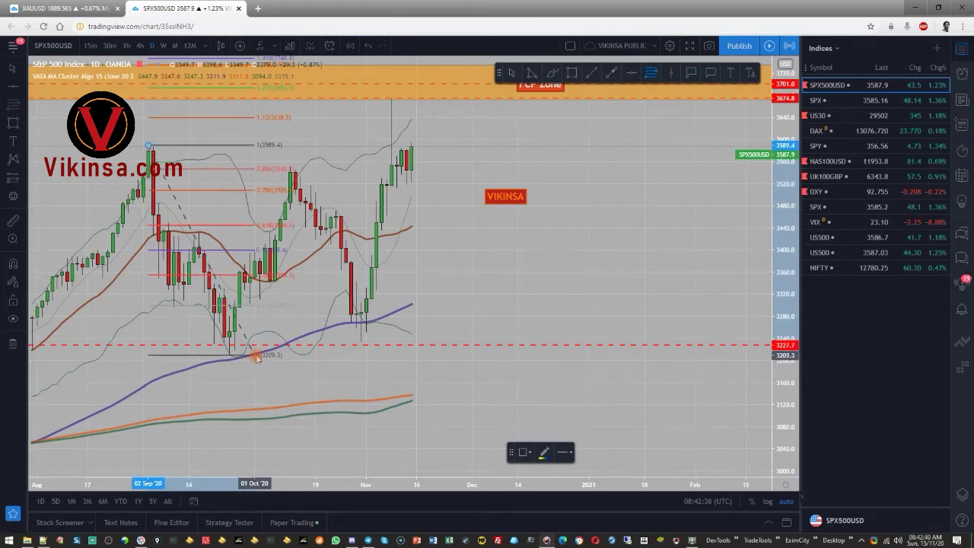
left_click(251, 166)
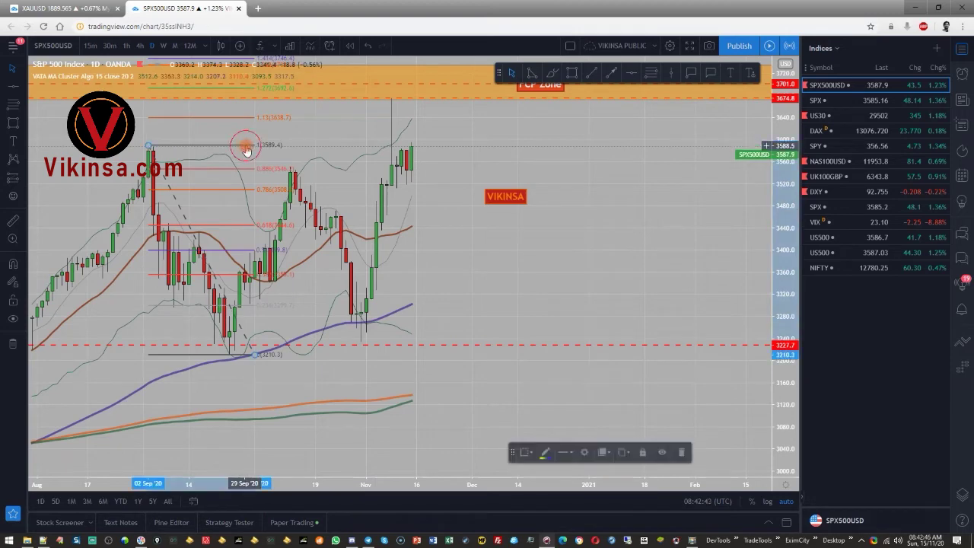
key("Delete")
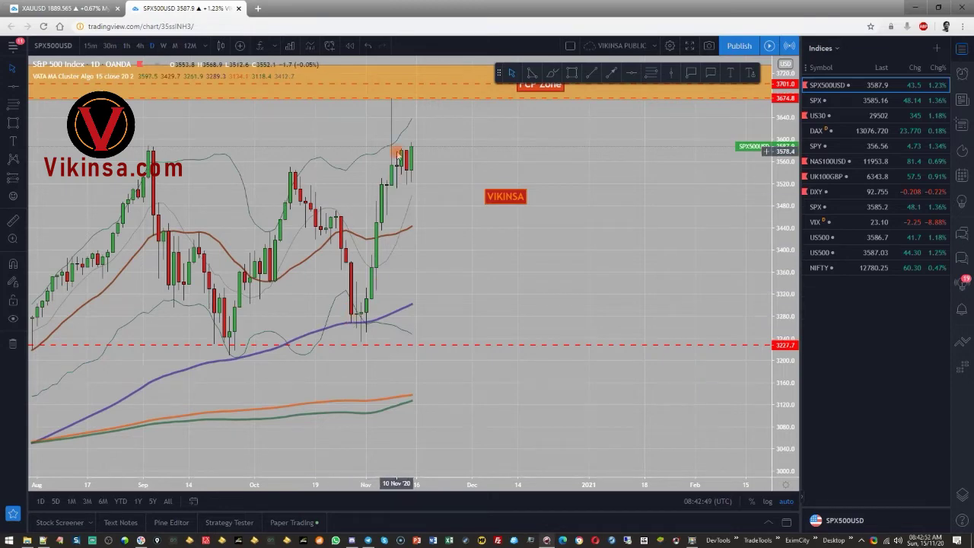
- Switch the chart to the 4-hour interval and frame the October and November 2020 price swings
left_click(140, 46)
scroll(601, 377, "down", 5)
left_click_drag(601, 379, 454, 378)
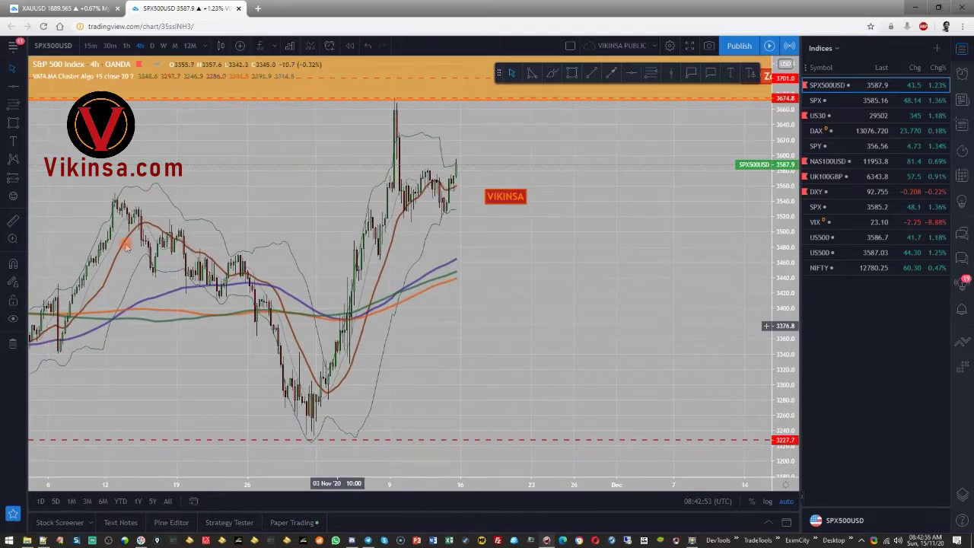
- Trace the swings from the mid-October high through the 3227.7 low to the November high with a freehand curve and delete it
left_click(555, 73)
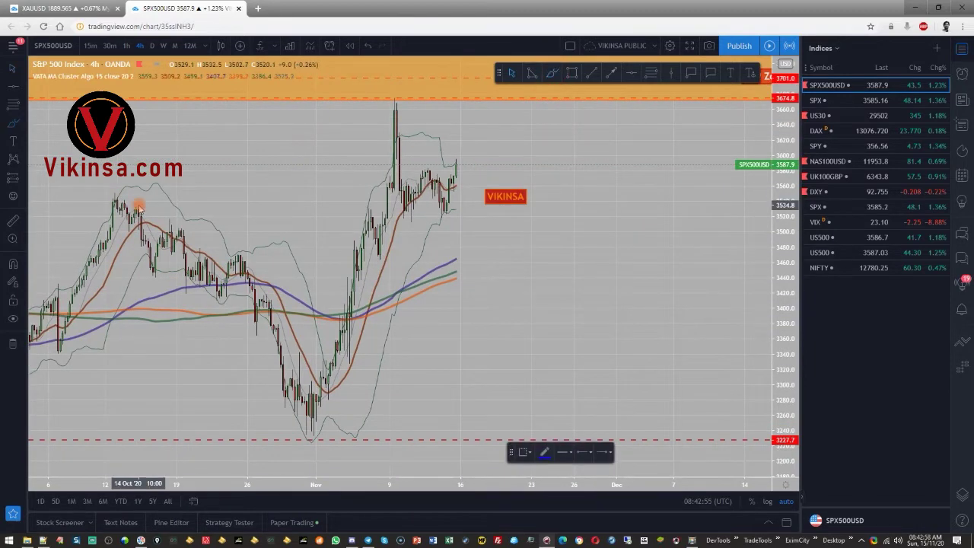
mouse_move(119, 194)
left_mouse_down()
mouse_move(206, 304)
mouse_move(238, 252)
mouse_move(283, 397)
mouse_move(320, 402)
mouse_move(395, 118)
left_mouse_up()
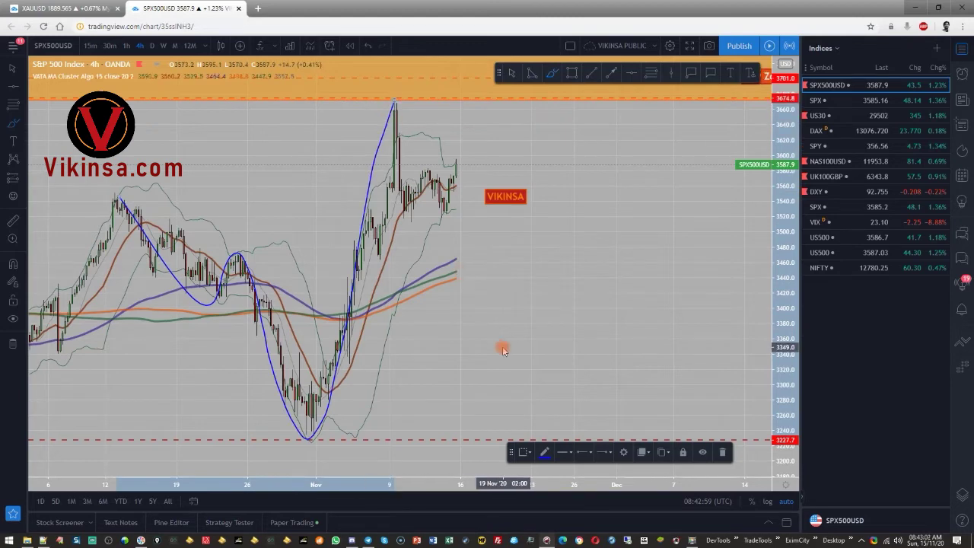
key("Delete")
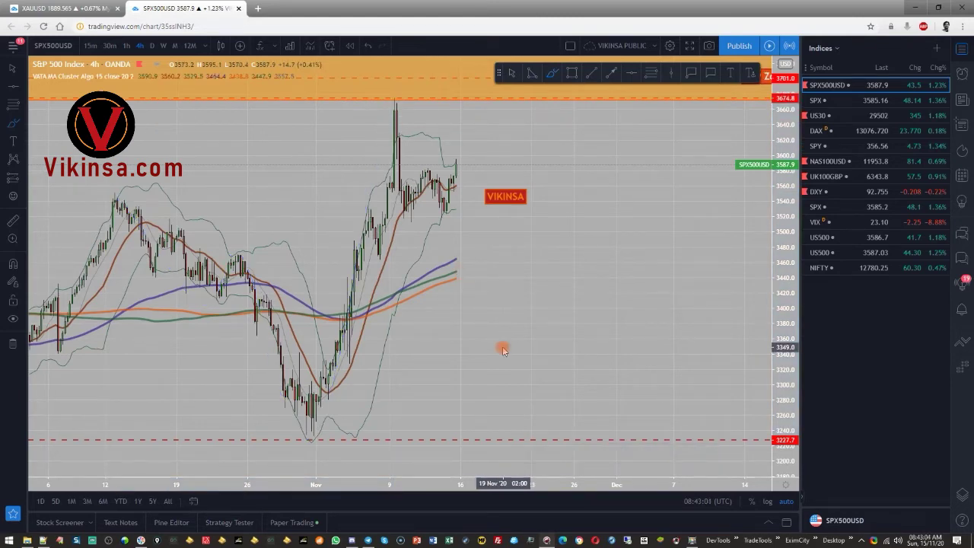
- Place a horizontal line at 3583.0, on the 11 November high just below the current price
scroll(491, 343, "up", 2)
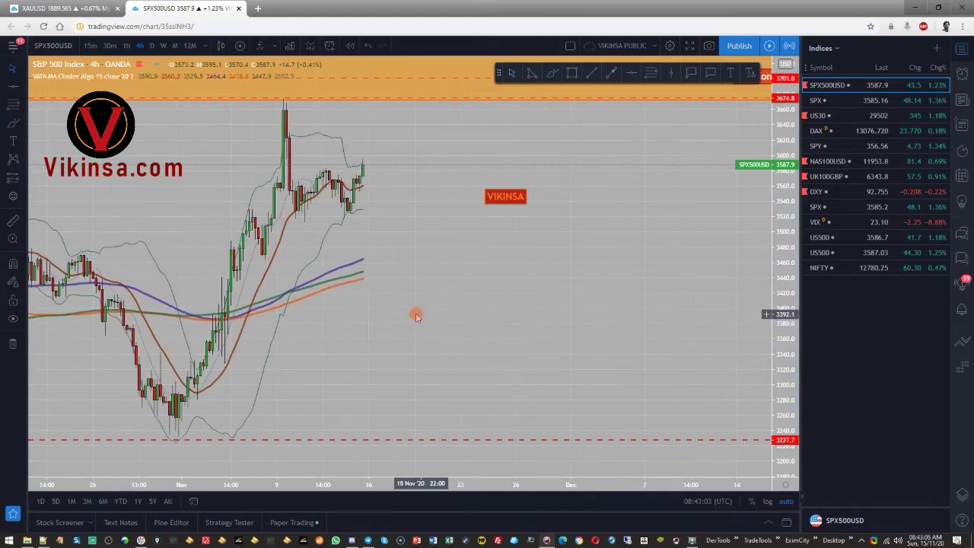
left_click_drag(791, 355, 792, 228)
scroll(560, 339, "up", 4)
left_click_drag(354, 304, 604, 389)
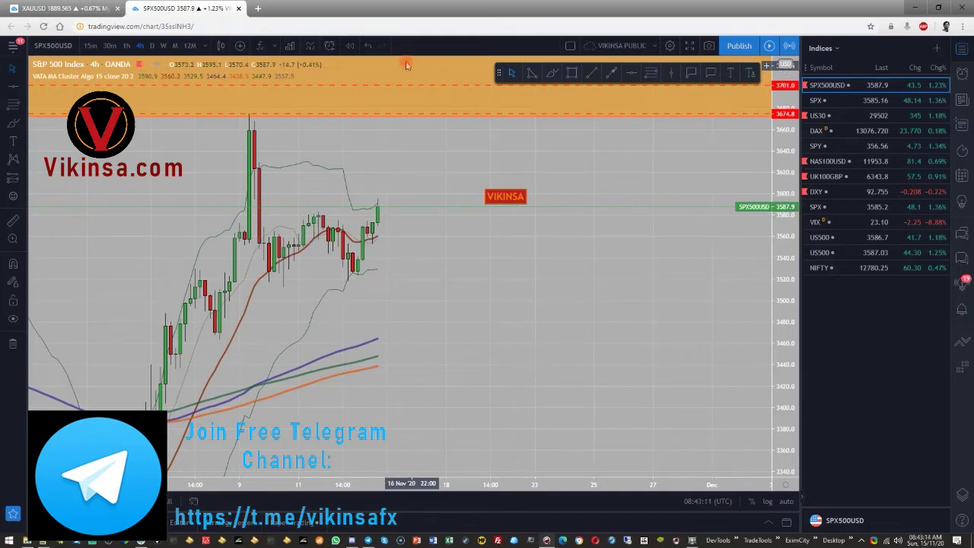
mouse_move(426, 133)
left_mouse_down()
mouse_move(449, 291)
mouse_move(418, 184)
mouse_move(337, 211)
mouse_move(642, 152)
mouse_move(630, 91)
mouse_move(521, 149)
left_mouse_up()
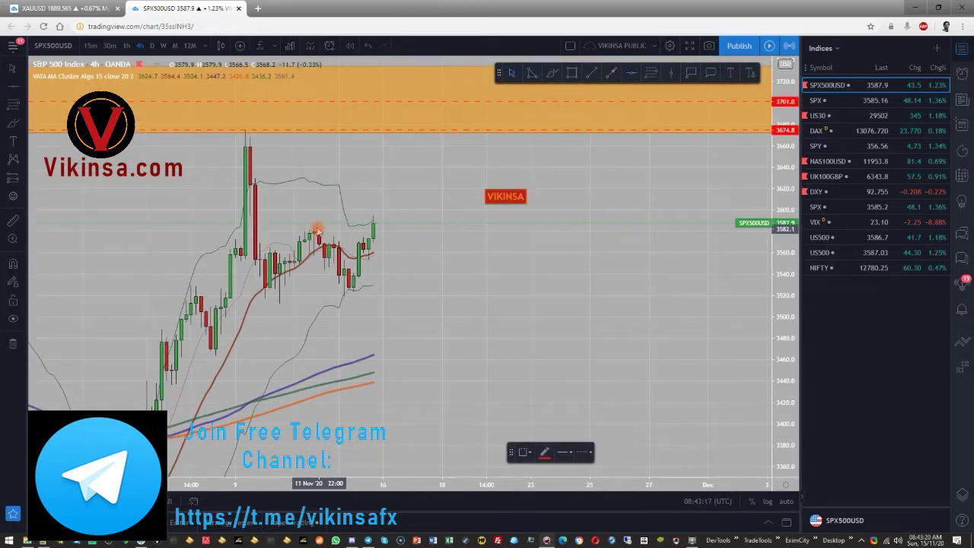
left_click(317, 228)
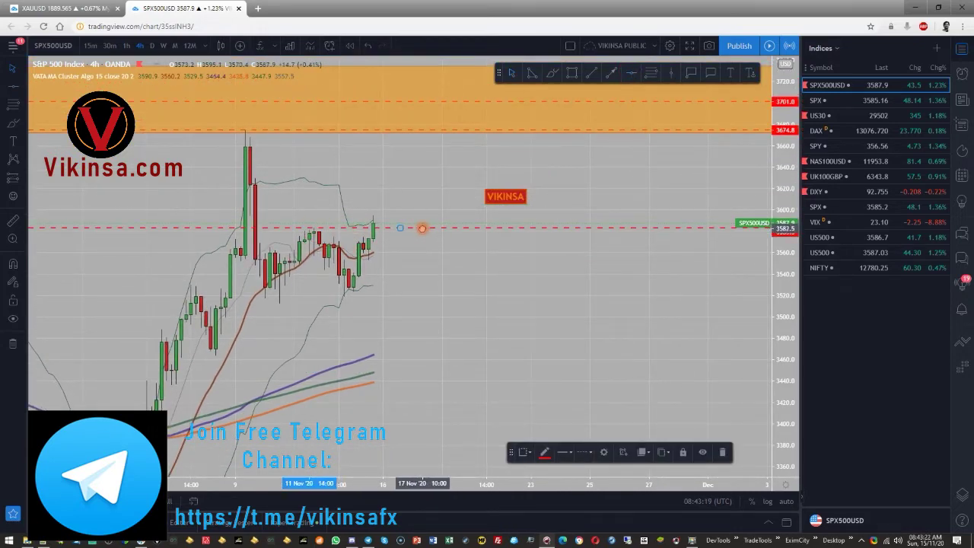
left_click(445, 271)
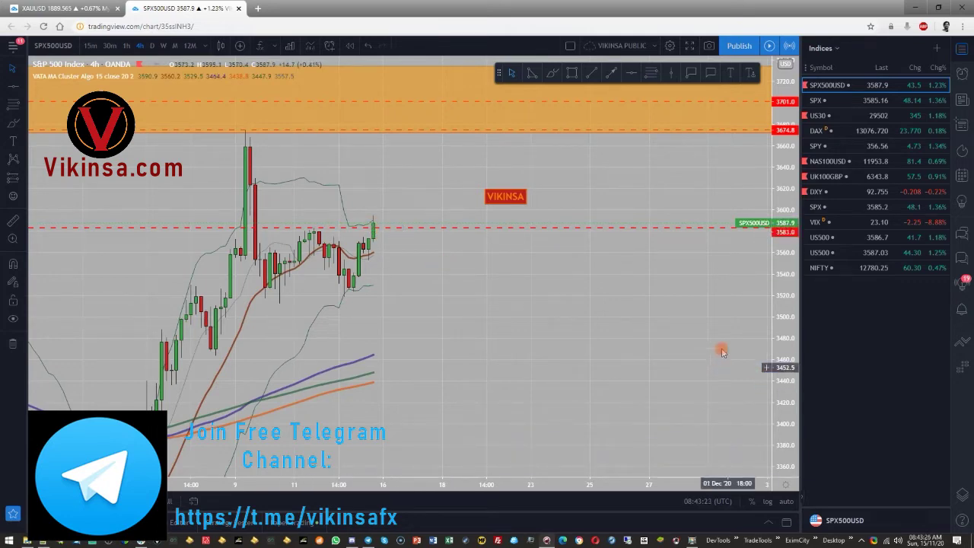
- Shift the VIKINSA label slightly left and draw an arrow from the latest 4-hour candle up to about 3660, below the orange zone
left_click_drag(502, 197, 475, 198)
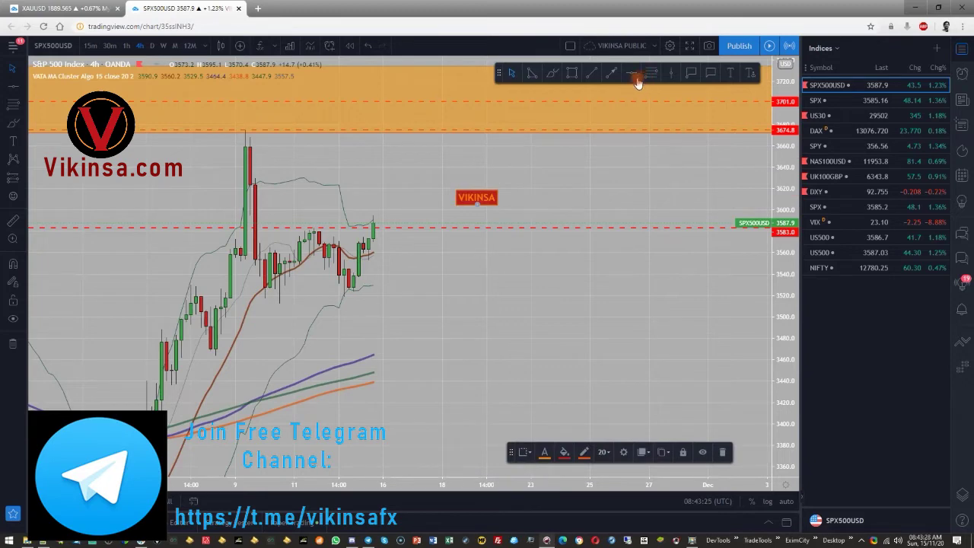
left_click(611, 75)
left_click(373, 225)
left_click(409, 145)
left_click(425, 256)
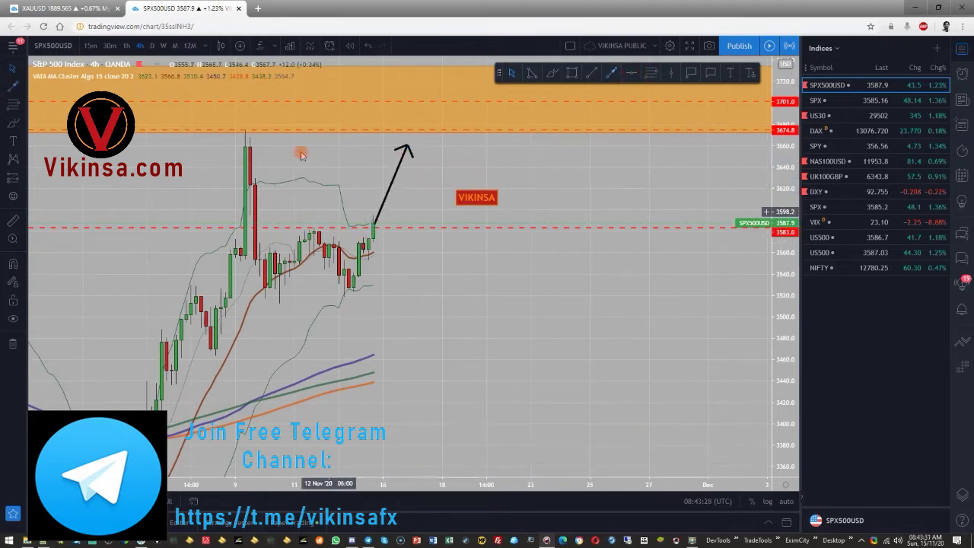
- Draw a Fibonacci retracement from the 9 November high at about 3674.1 to the following low at about 3512.3
left_click(648, 77)
left_click(245, 131)
left_click(303, 305)
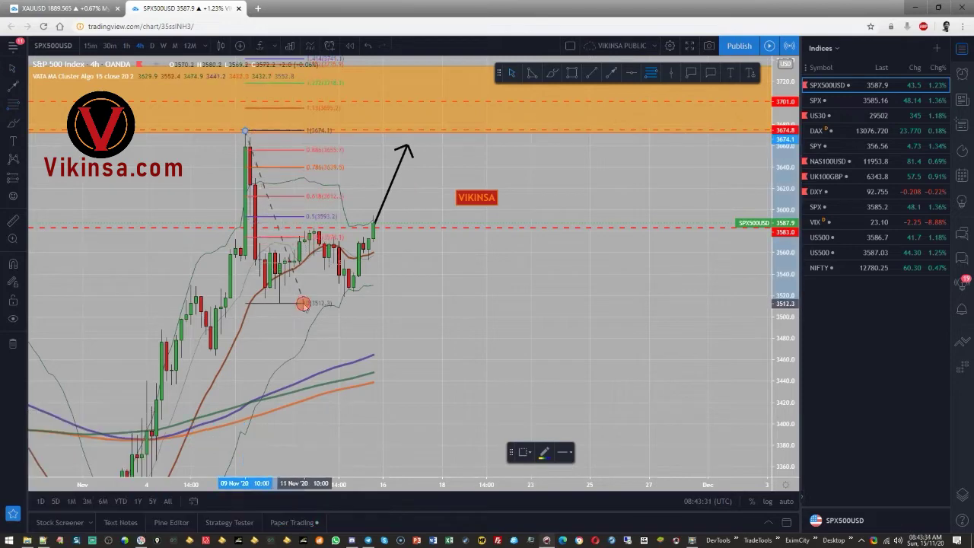
left_click(467, 331)
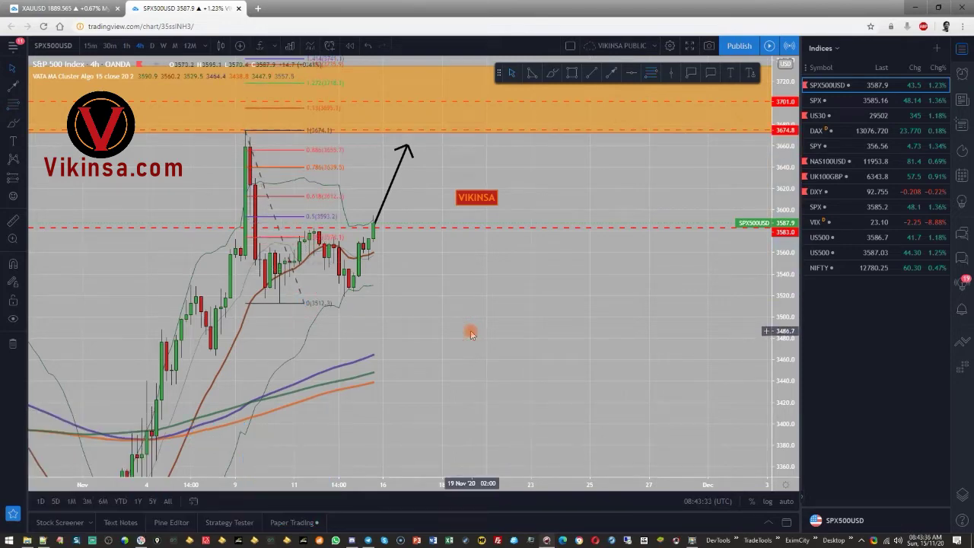
- Place a horizontal line at 3656.1, on the retracement's 0.886 level
left_click_drag(614, 193, 617, 199)
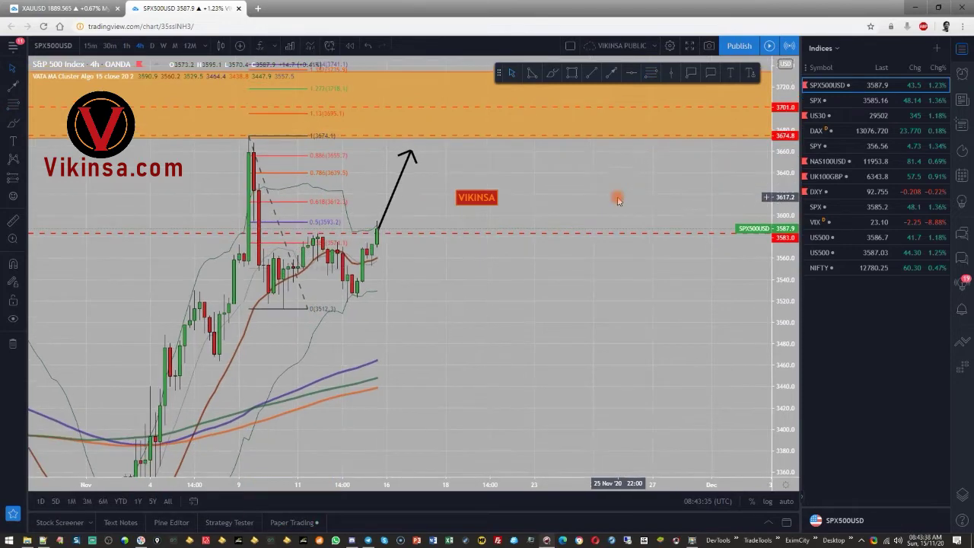
left_click(319, 155)
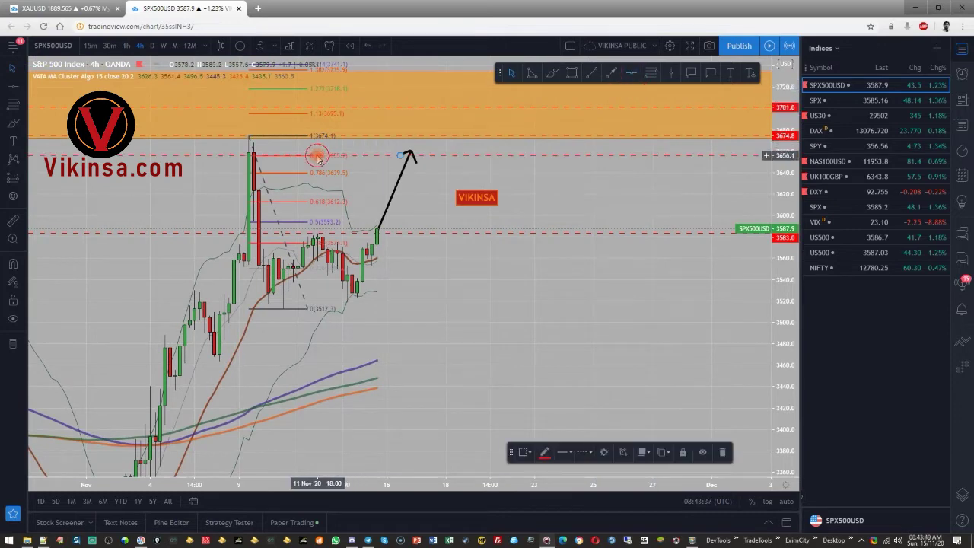
left_click(631, 76)
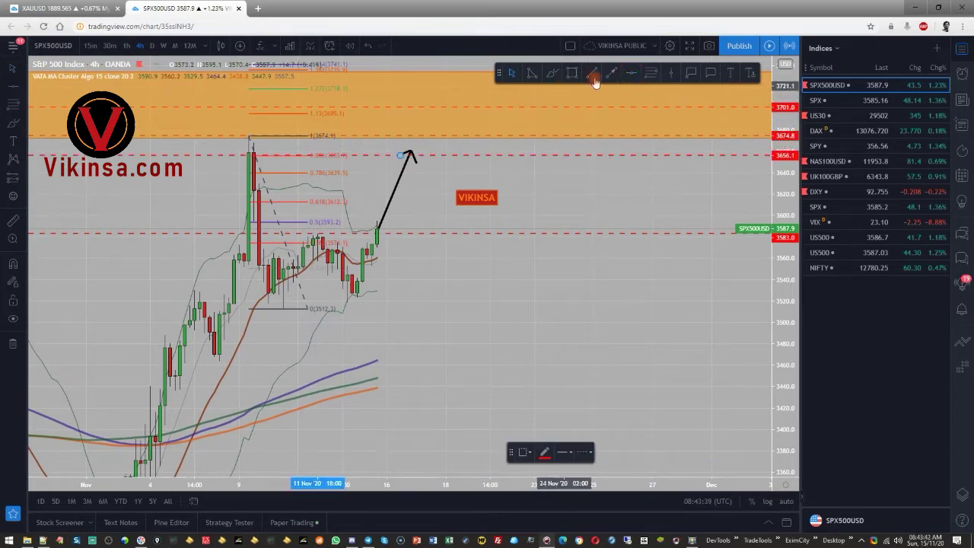
- Draw a thin rectangle along the retracement's 1.13 level just below the 3701.0 line, from about 9 to 24 November
left_click(571, 74)
left_click_drag(247, 111, 551, 113)
left_click(386, 157)
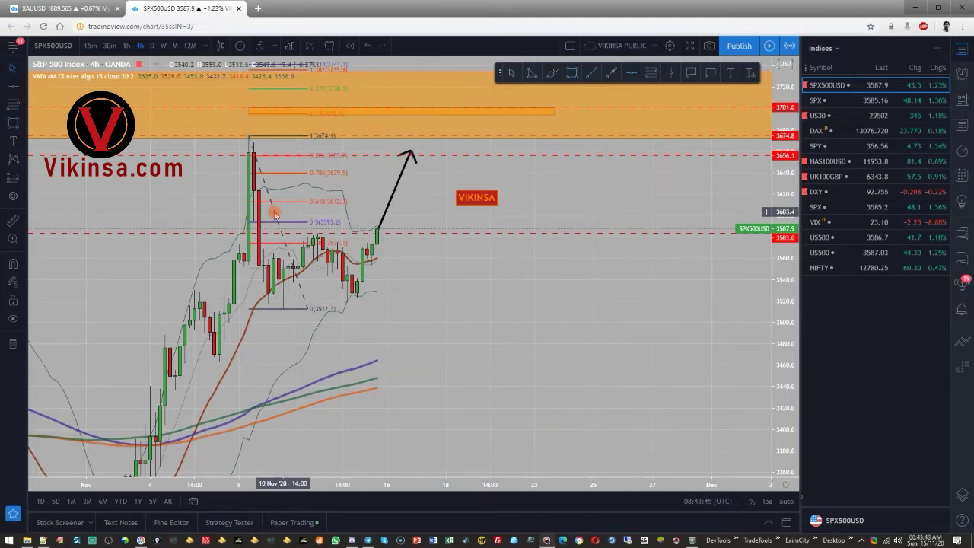
- Delete the Fibonacci retracement drawn from the 9 November high on the 4-hour chart
key("Delete")
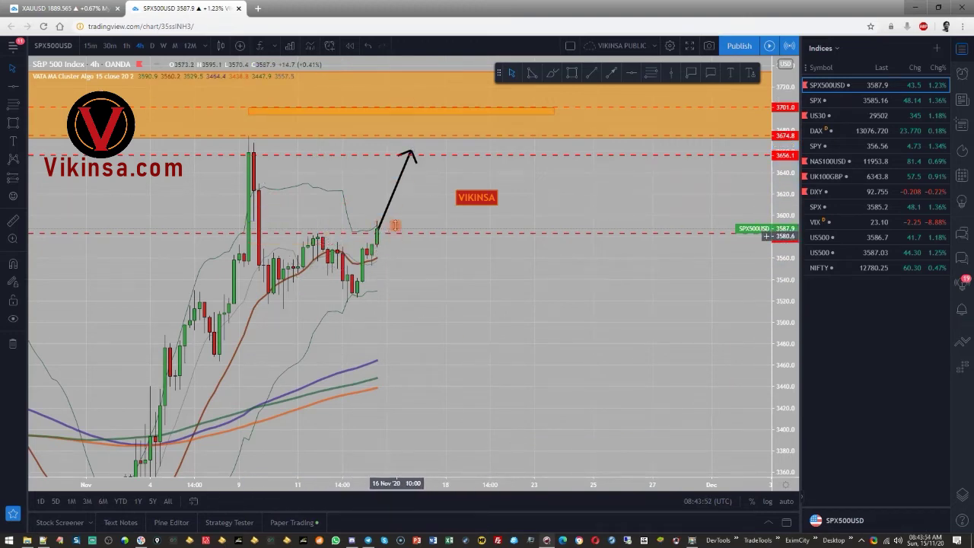
left_click_drag(415, 289, 412, 246)
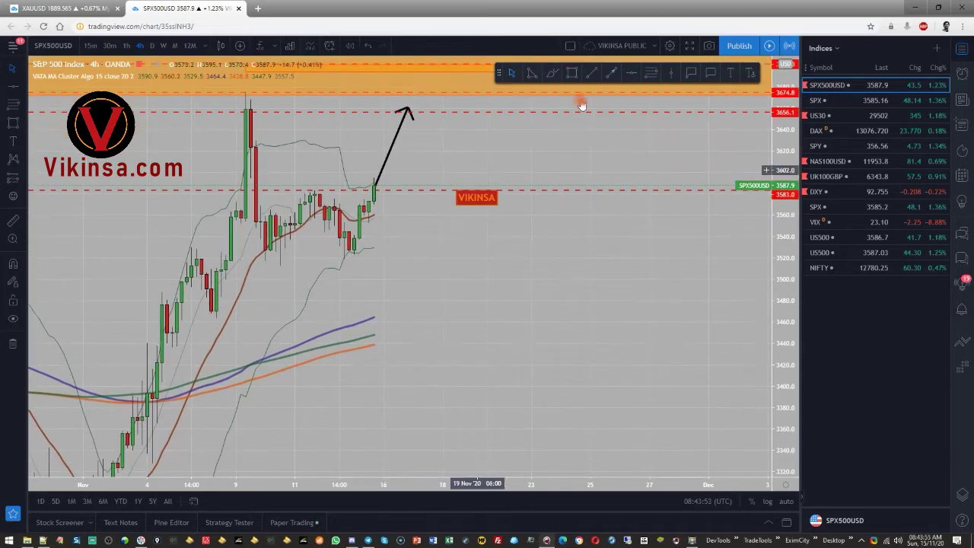
left_click(610, 75)
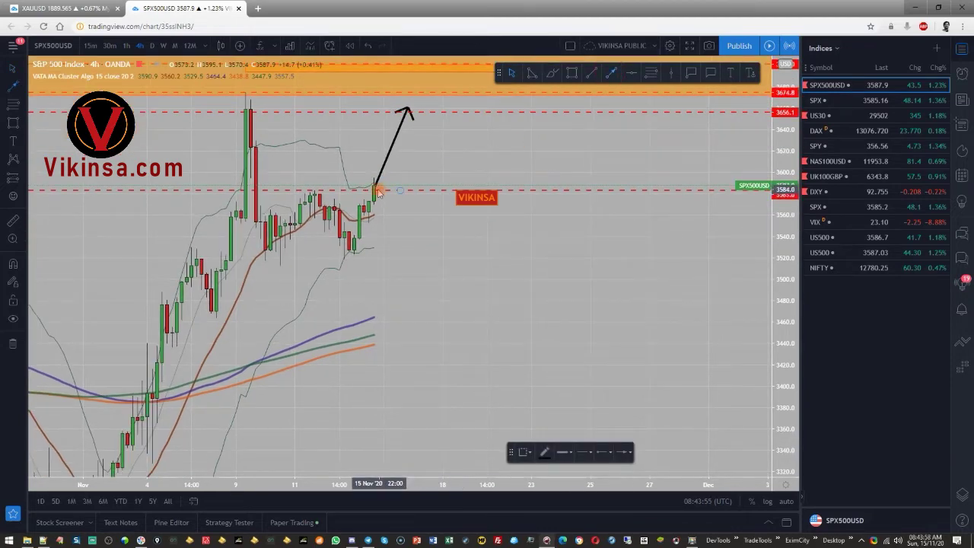
key("Escape")
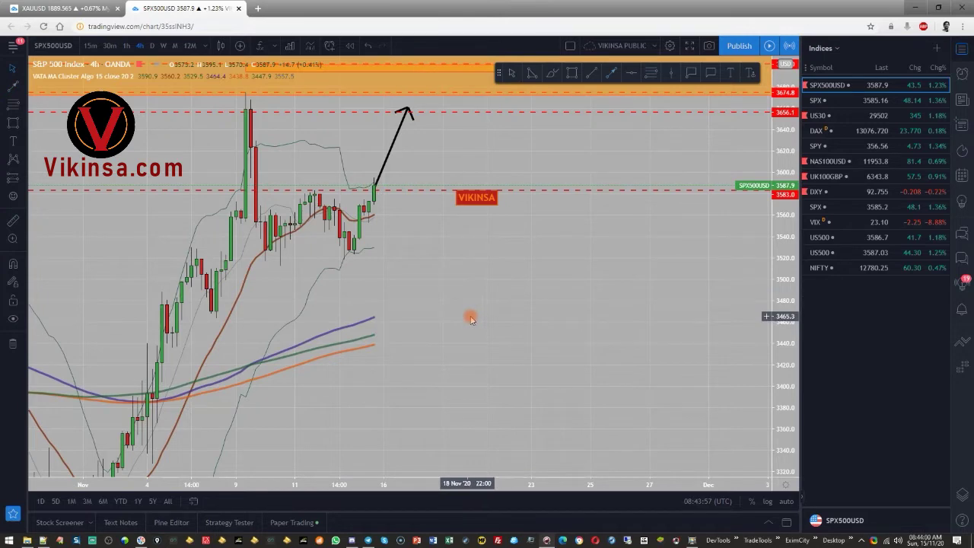
- Trace the 4-hour swings from the 6 November low through the 9 November high and following pullbacks with the Brush, and delete the stroke
left_click(550, 76)
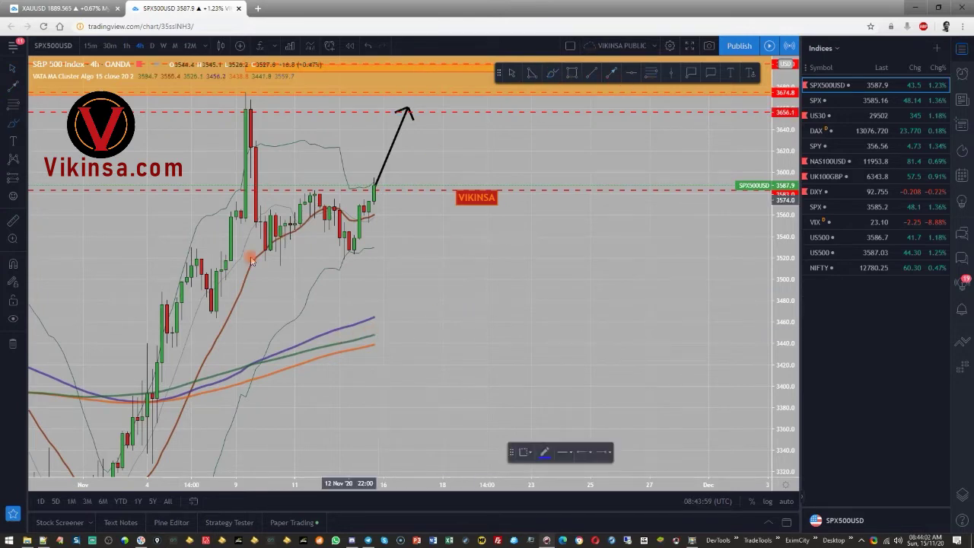
mouse_move(211, 314)
left_mouse_down()
mouse_move(254, 90)
mouse_move(266, 209)
mouse_move(285, 242)
mouse_move(311, 183)
mouse_move(349, 237)
mouse_move(368, 302)
left_mouse_up()
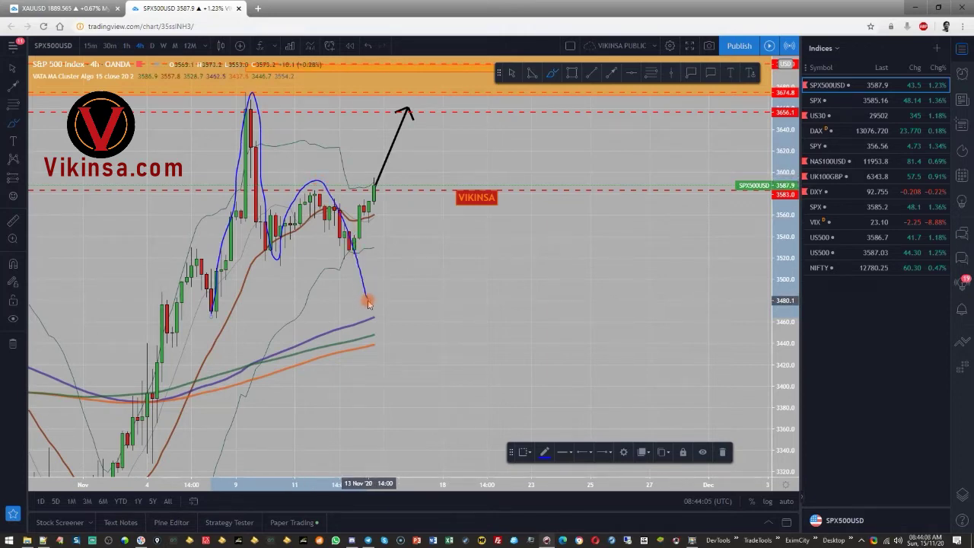
key("Delete")
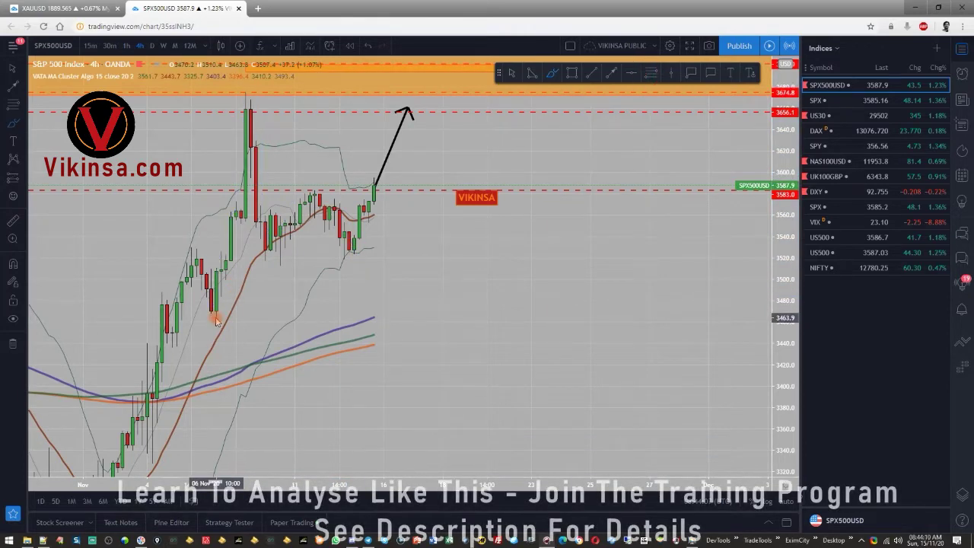
- Draw a Fibonacci retracement from the 6 November low at about 3465.3 up to the 9 November high at about 3672.2
left_click(608, 74)
left_click(651, 73)
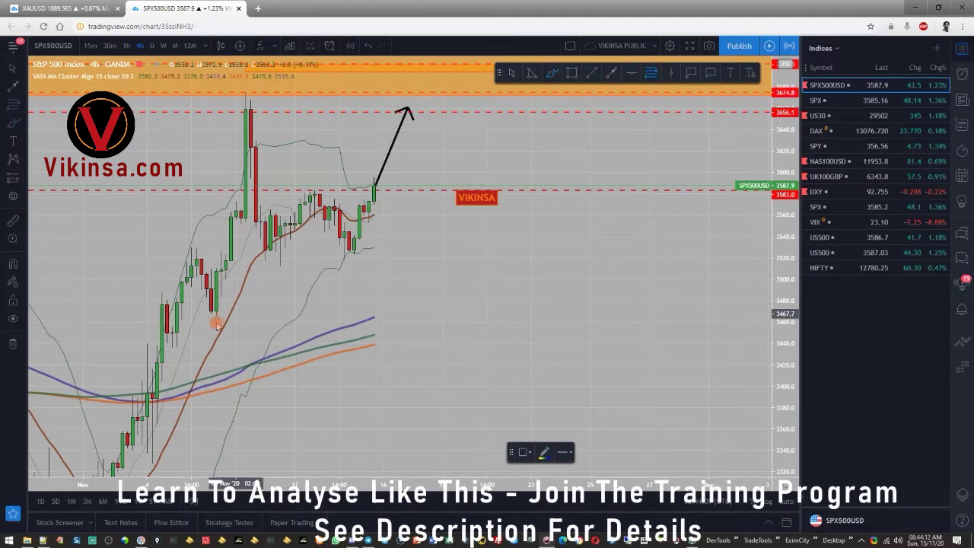
left_click(216, 315)
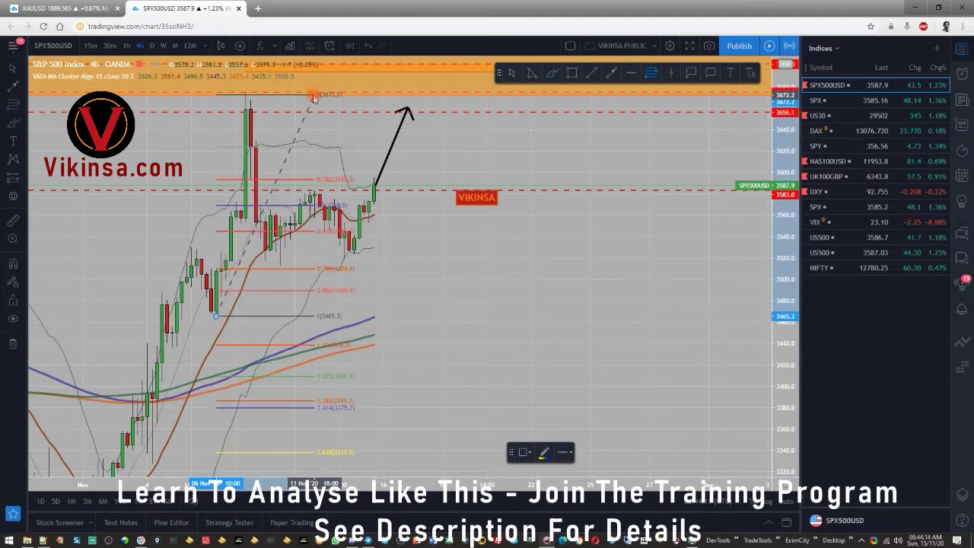
left_click(313, 97)
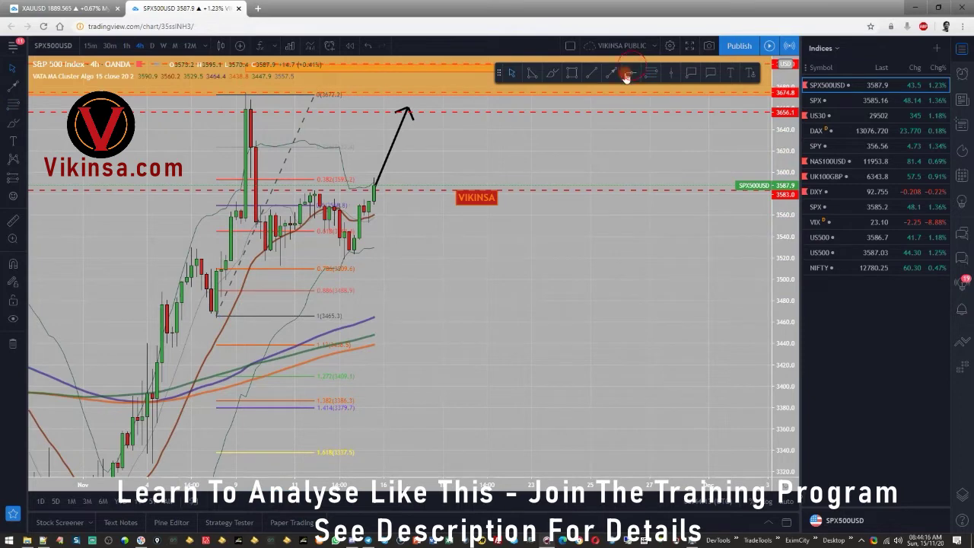
- Place a horizontal line at 3510.4, near the retracement's 0.786 level, and delete the retracement
left_click(359, 275)
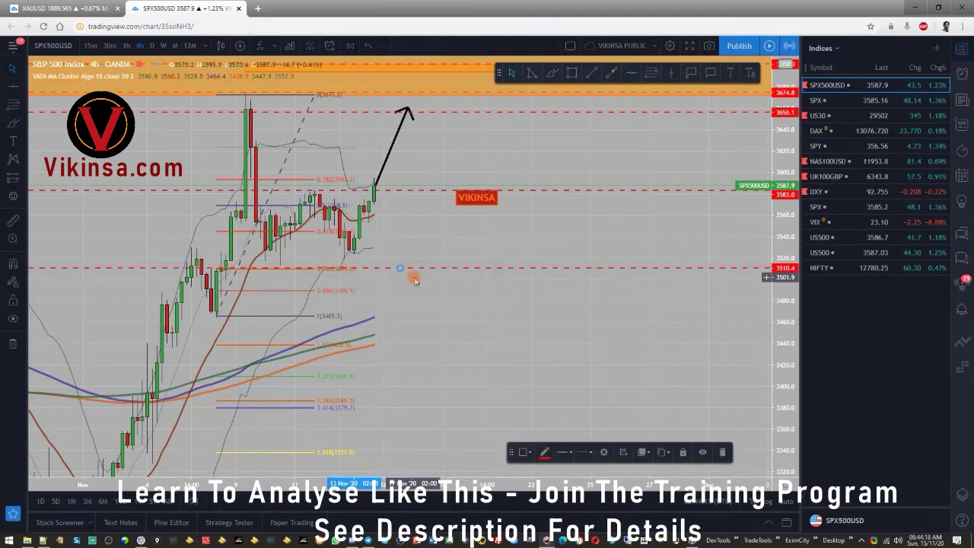
left_click(226, 294)
key("Delete")
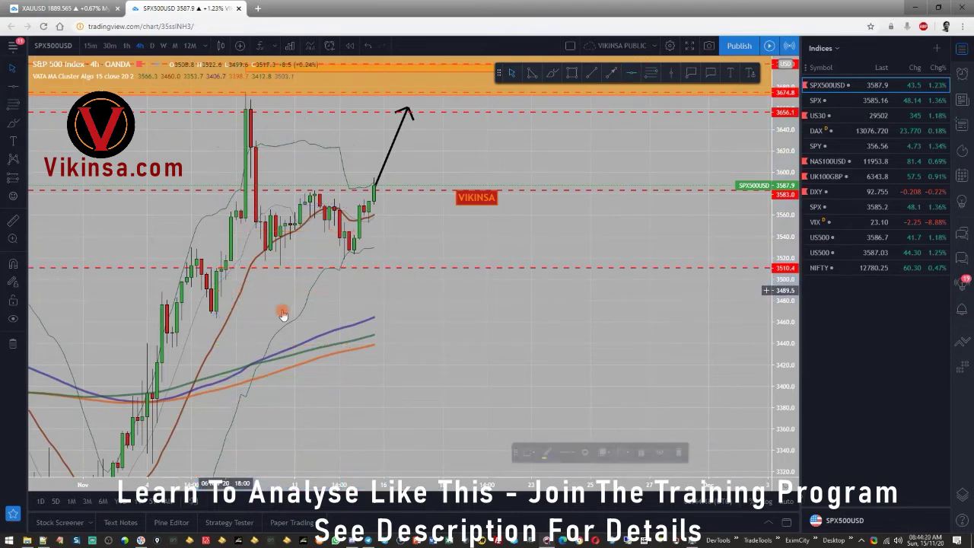
- Draw an arrow from the latest 4-hour candle at about 3584 down to about 3512.8, just above the 3510.4 line
left_click(611, 73)
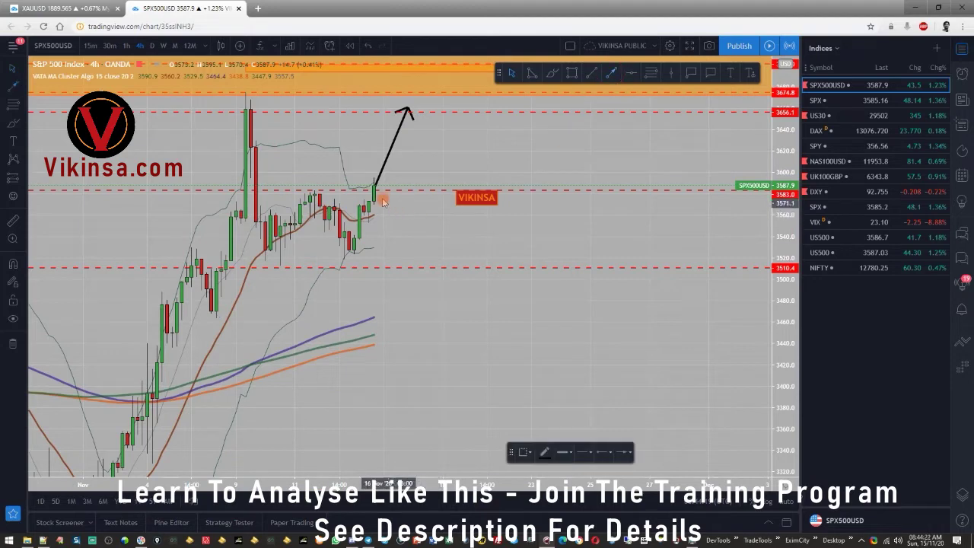
left_click_drag(378, 190, 412, 267)
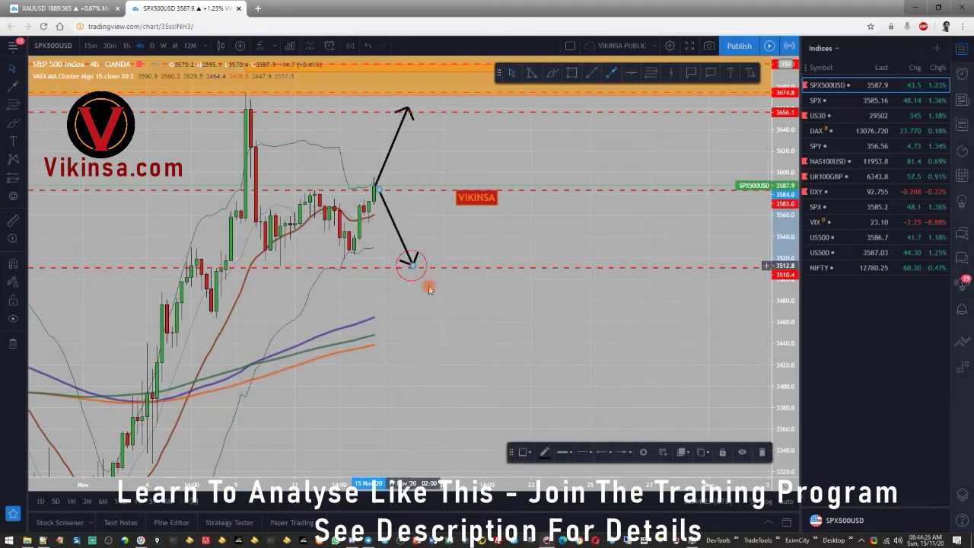
mouse_move(471, 358)
left_mouse_down()
mouse_move(483, 383)
mouse_move(477, 414)
left_mouse_up()
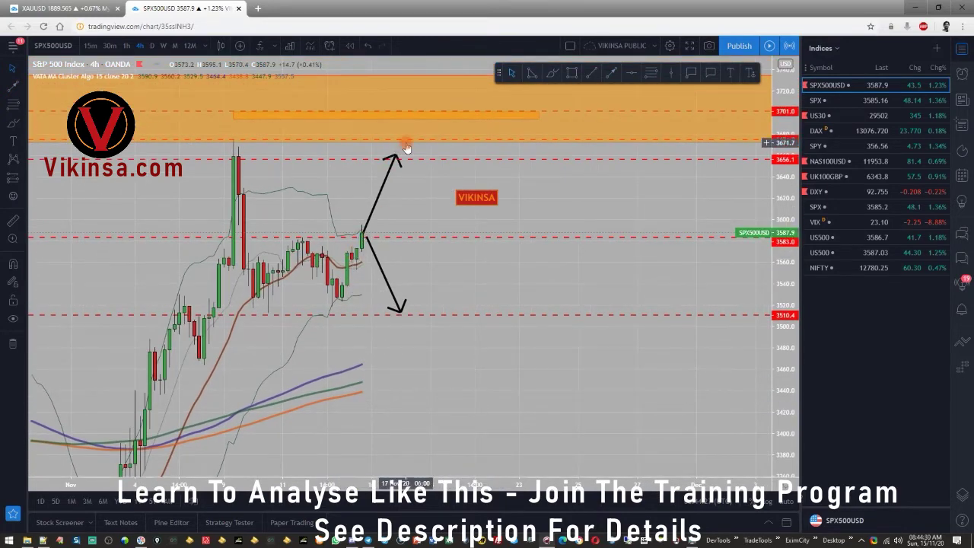
- Move the VIKINSA label slightly left and down, beside the start of the two arrows at about 3595
scroll(600, 435, "down", 1)
left_click_drag(519, 422, 518, 370)
left_click_drag(788, 200, 787, 279)
left_click_drag(525, 339, 518, 370)
left_click_drag(482, 198, 457, 215)
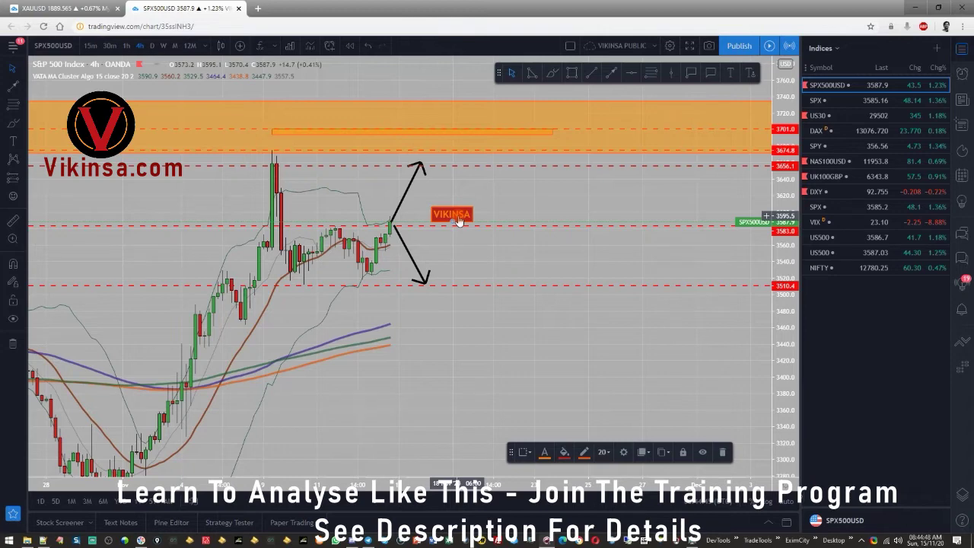
- Load the US30 chart from the watchlist on the monthly interval and move the VIKINSA label closer to the latest candle
left_click(823, 51)
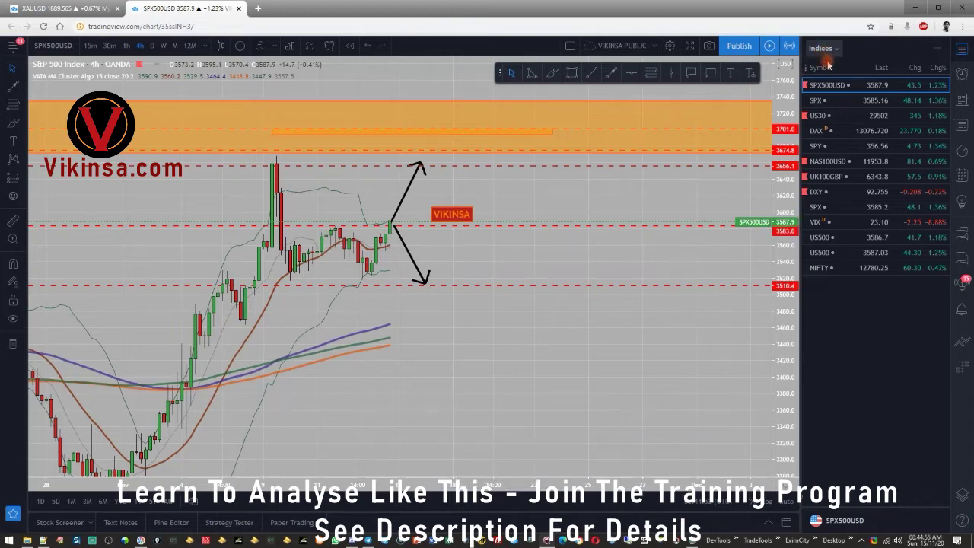
left_click(818, 114)
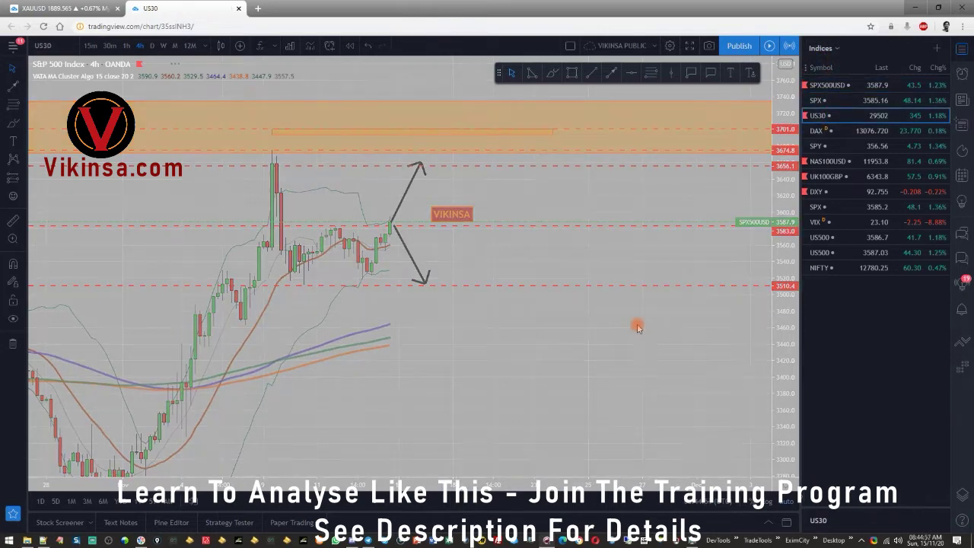
scroll(598, 324, "down", 6)
scroll(598, 324, "up", 4)
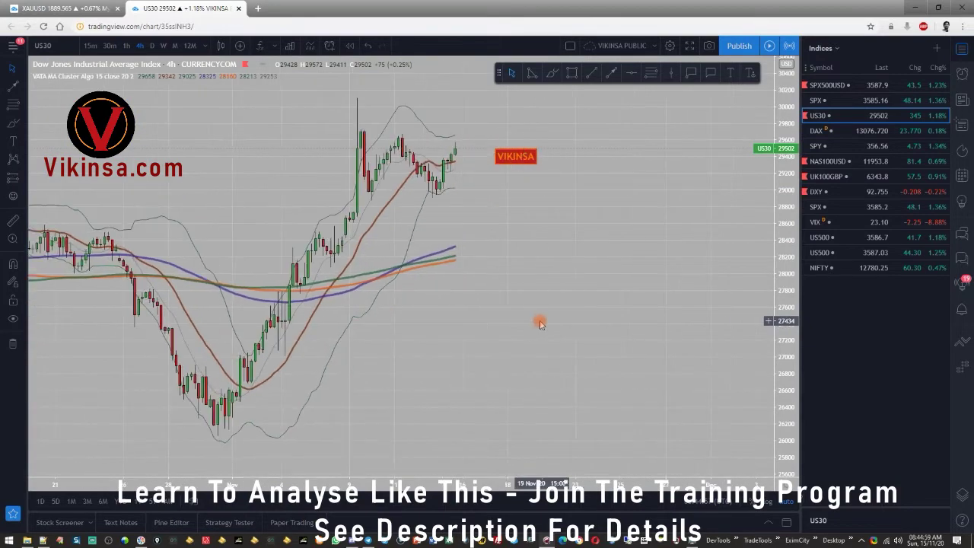
left_click(176, 45)
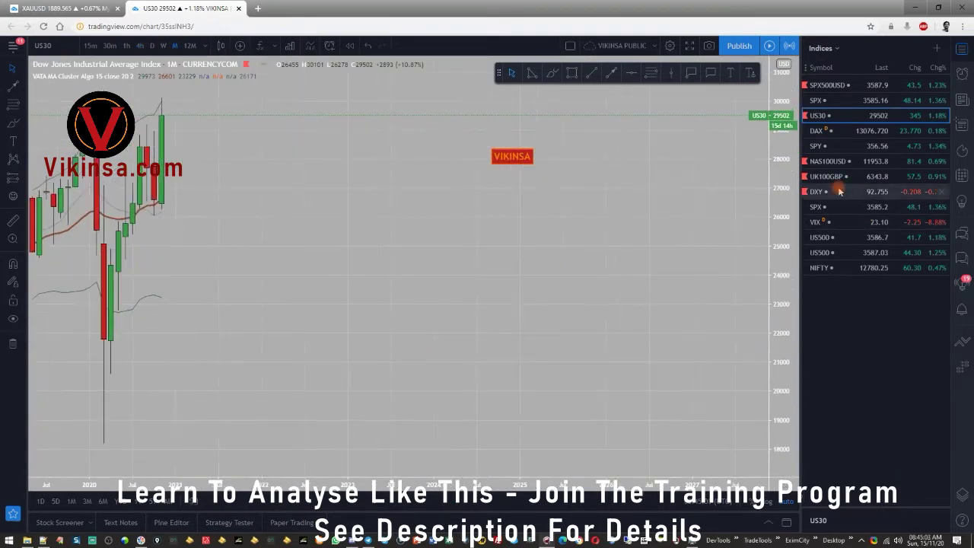
left_click_drag(403, 333, 582, 297)
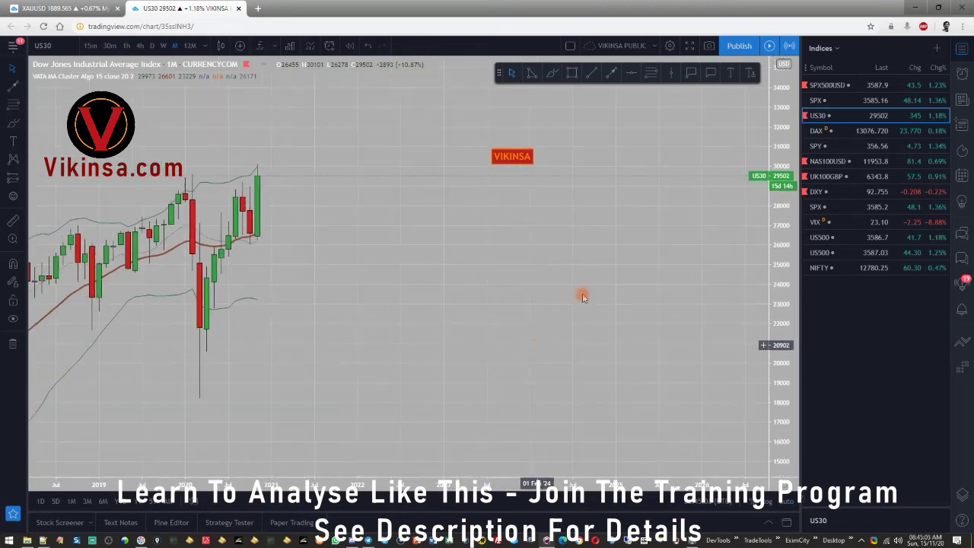
left_click_drag(517, 163, 392, 170)
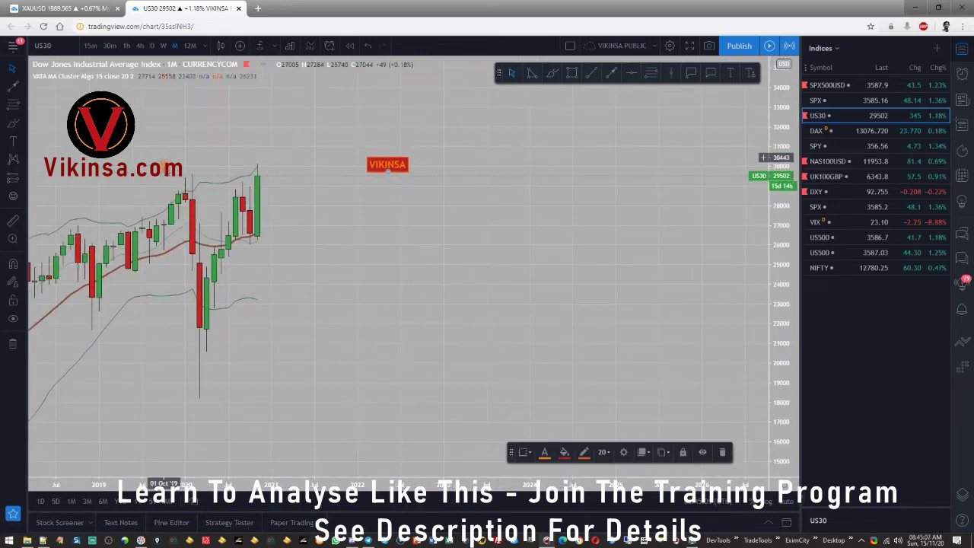
- Compare the S&P 500 monthly chart's latest candle and FCP Zone with US30, and return to the US30 chart
left_click(833, 84)
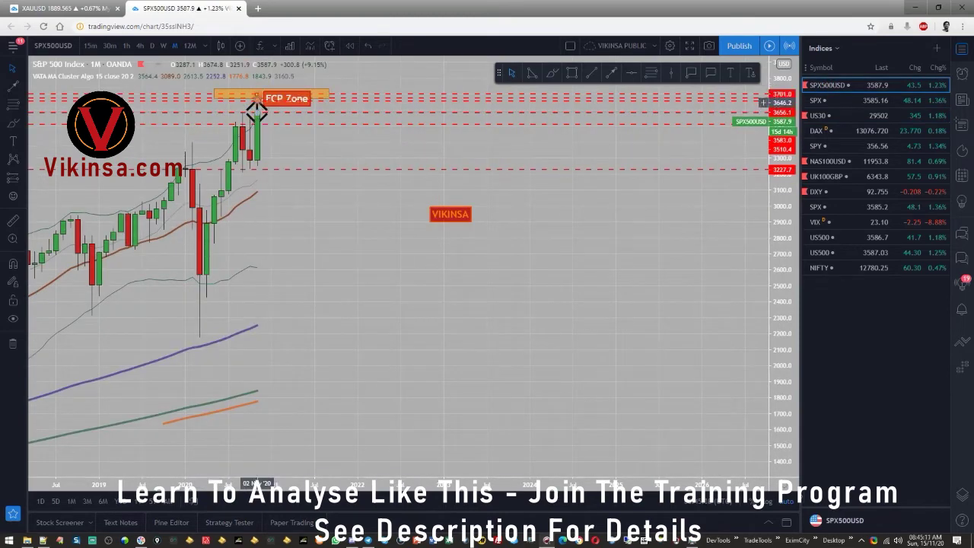
left_click(827, 115)
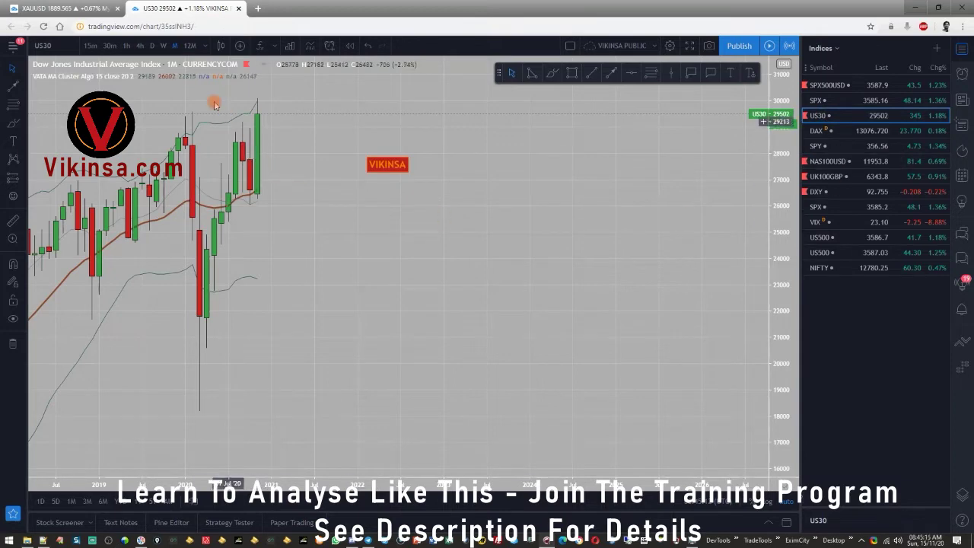
- Set the US30 chart to the weekly interval and move the VIKINSA label up and to the right, clear of the candles
left_click(163, 45)
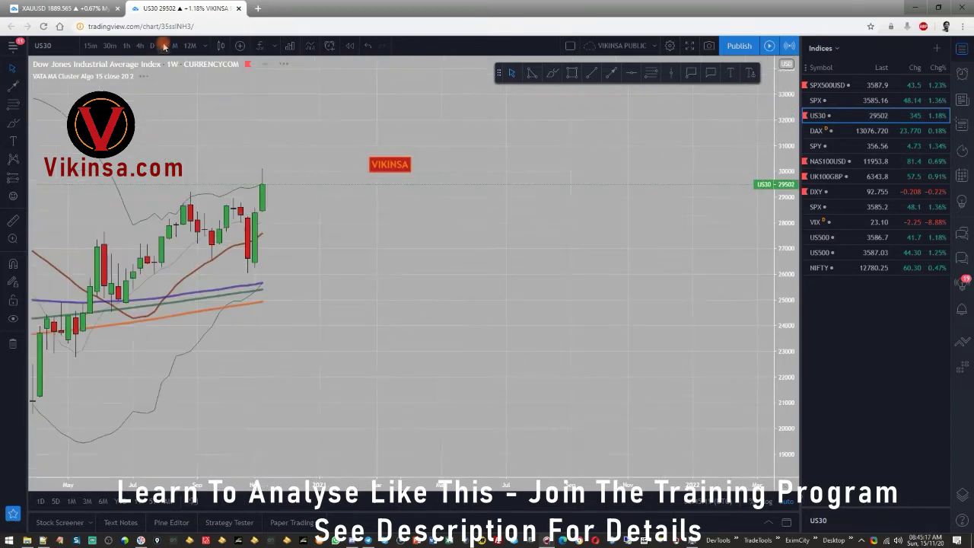
left_click_drag(384, 158, 541, 123)
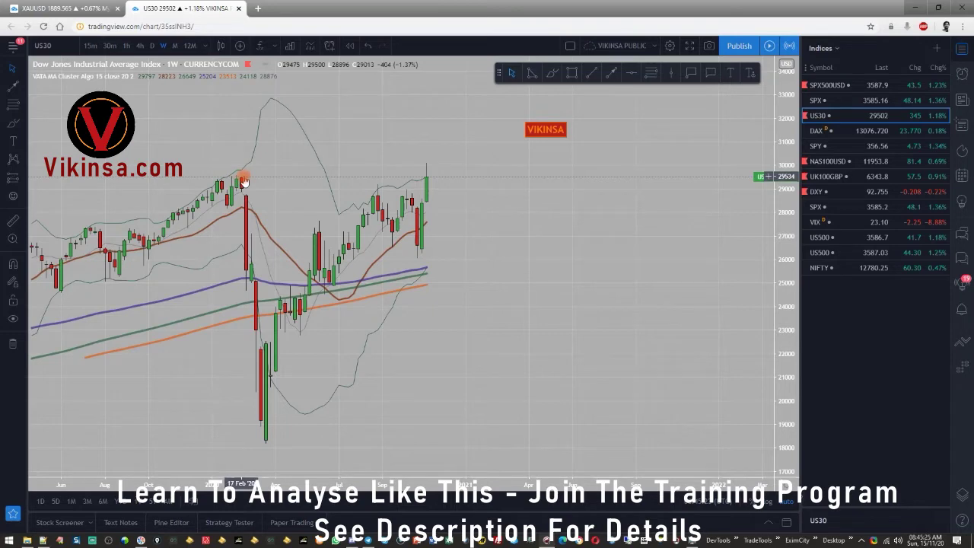
left_click_drag(398, 332, 400, 321)
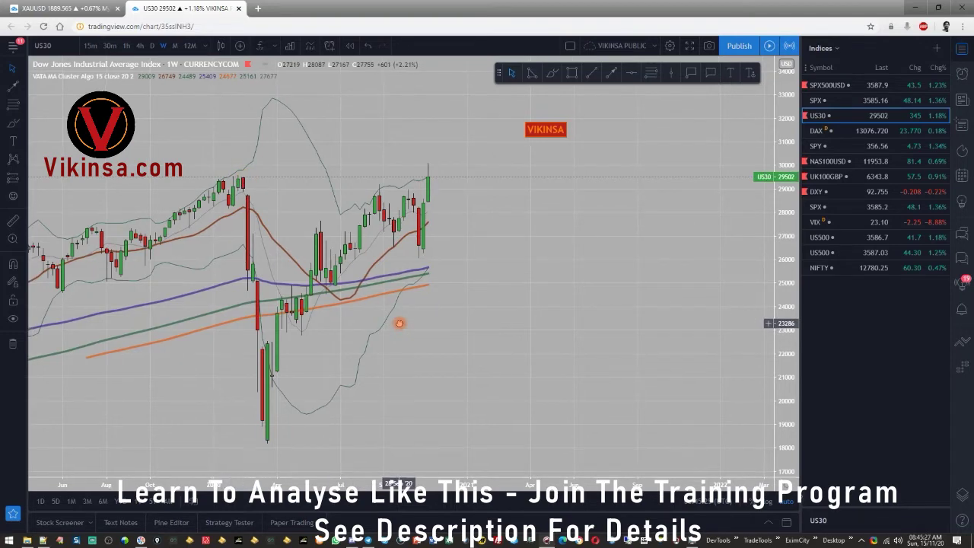
- Trace the weekly US30 swings from the February 2020 high through the March low to the August high with the Brush, and delete the stroke
mouse_move(112, 81)
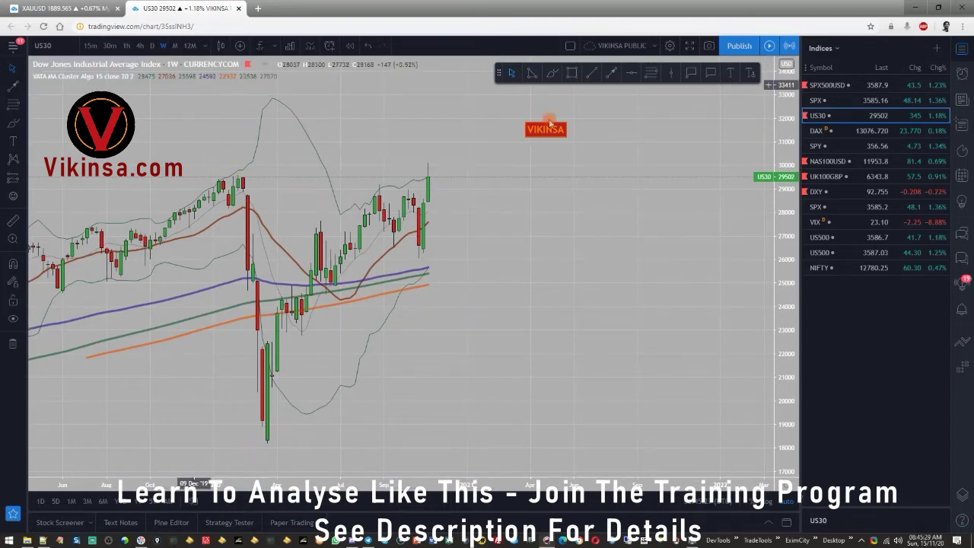
mouse_move(239, 176)
left_mouse_down()
mouse_move(269, 430)
mouse_move(306, 226)
left_mouse_up()
left_click_drag(328, 273, 372, 222)
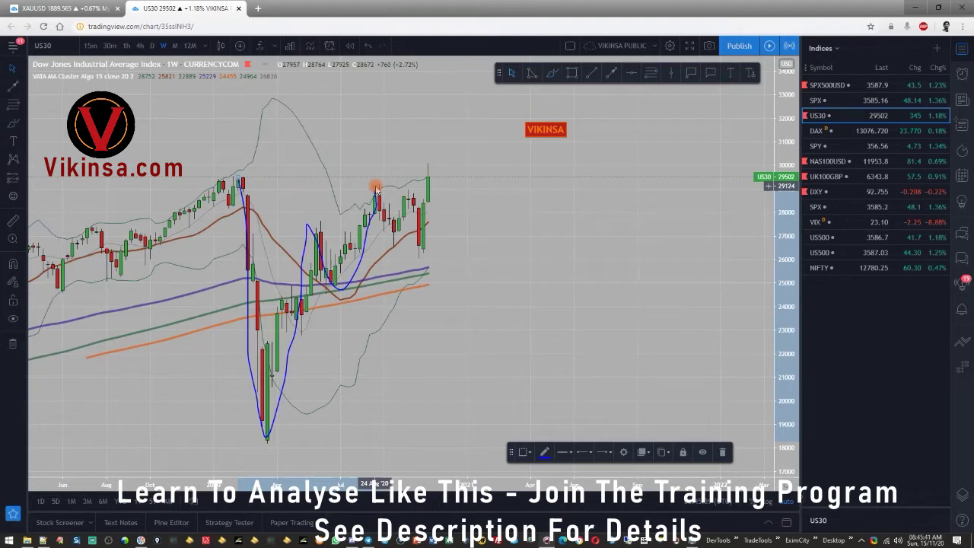
key("Delete")
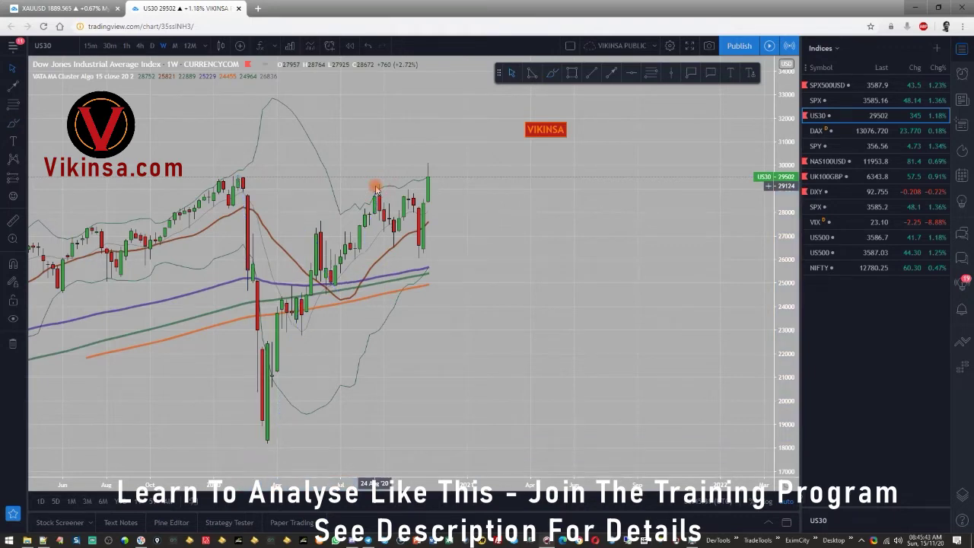
- Point arrows at the weekly US30 highs near 31 August and 2 November 2020, and delete both arrows
left_click(605, 75)
left_click_drag(345, 144, 378, 183)
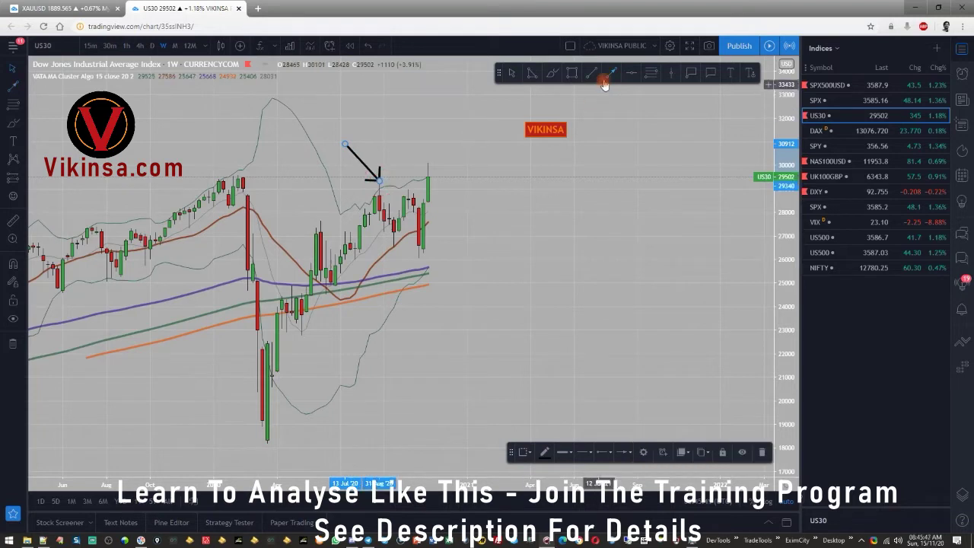
left_click_drag(398, 132, 421, 175)
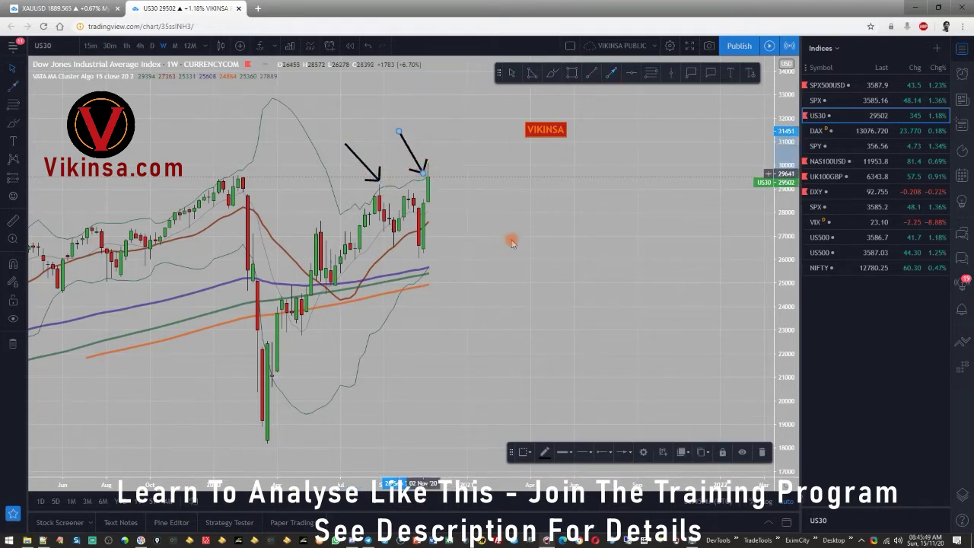
left_click(404, 139)
key("Delete")
left_click(354, 155)
key("Delete")
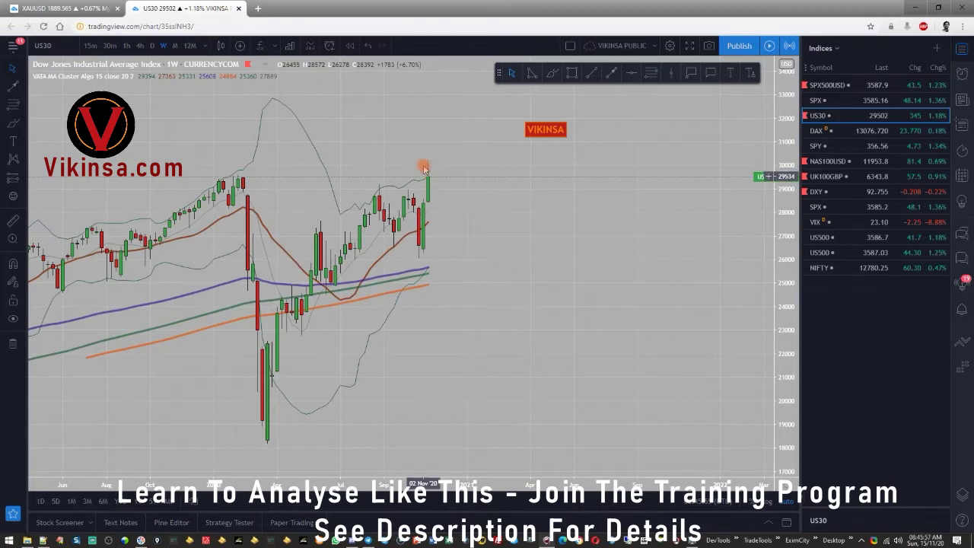
- Draw a Fibonacci retracement on weekly US30 from the February 2020 high at about 29598 to the March low at about 18181
left_click(645, 76)
left_click(239, 174)
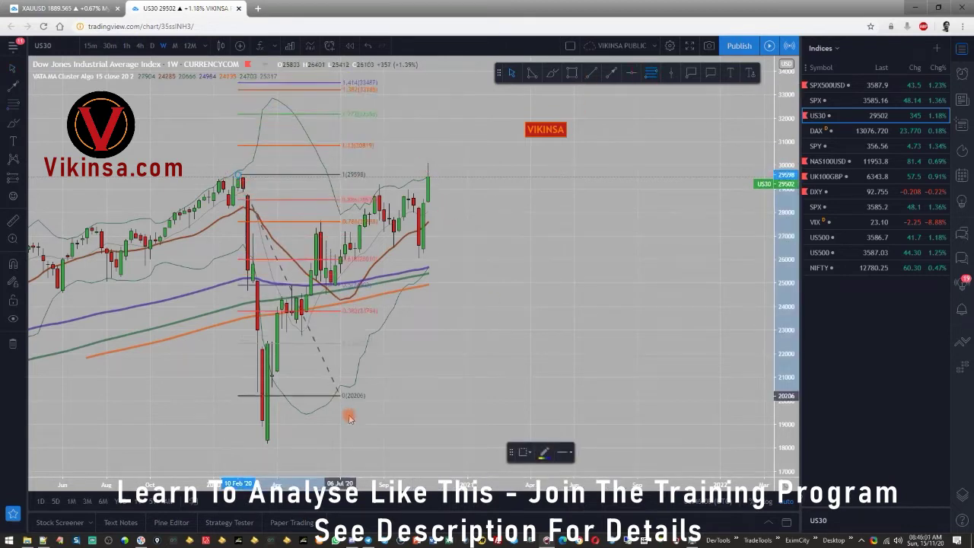
left_click(361, 443)
left_click(543, 322)
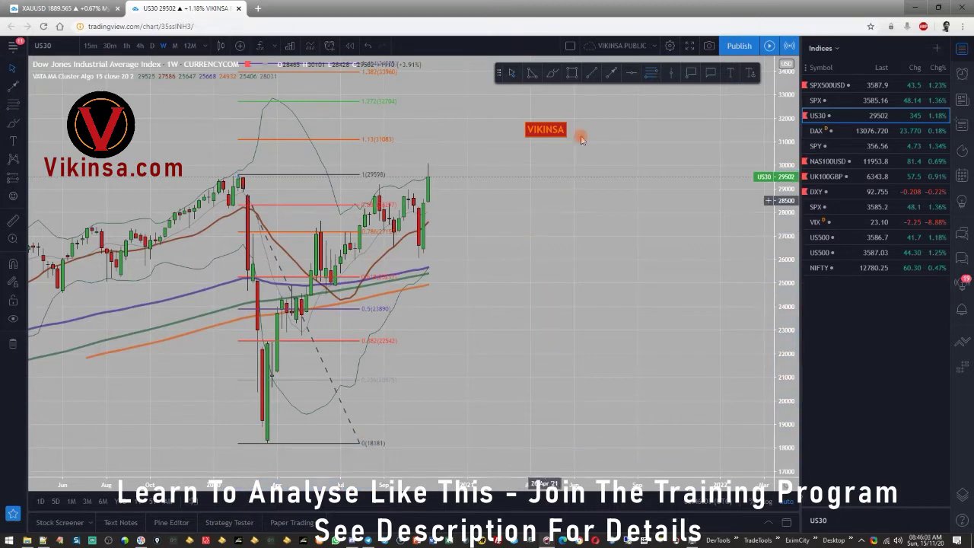
- Place horizontal lines on weekly US30 at about 31128, 29663 and 27616, and delete the Fibonacci retracement
left_click(630, 74)
left_click(370, 139)
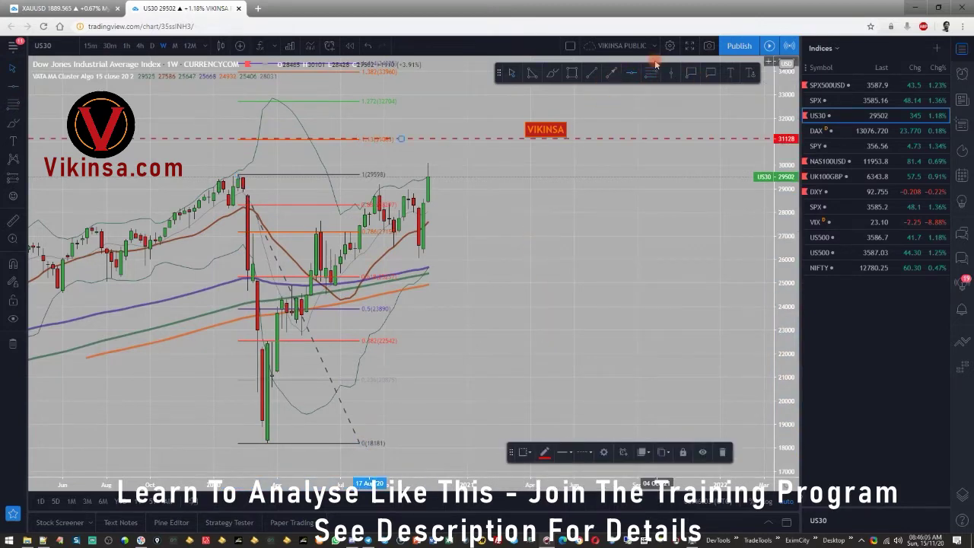
left_click(628, 79)
left_click(240, 174)
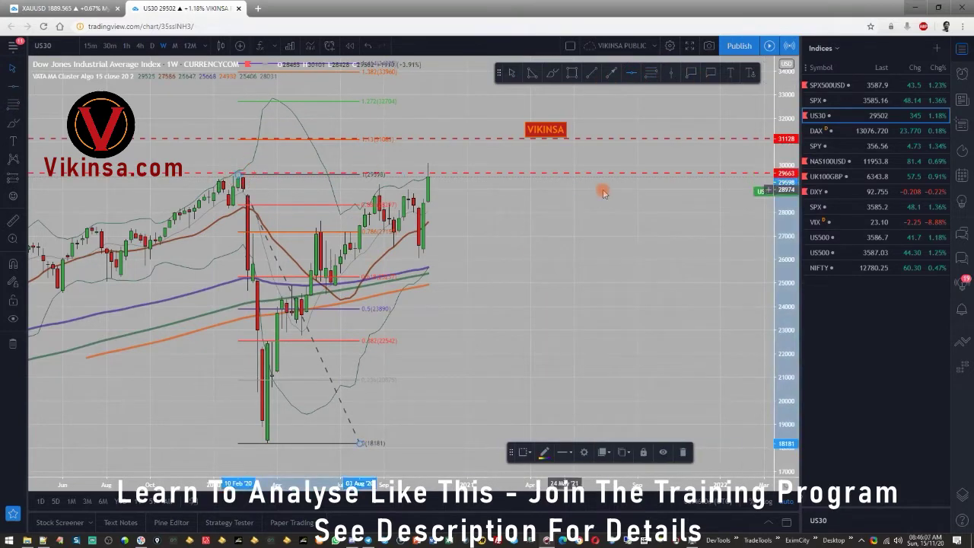
left_click(321, 208)
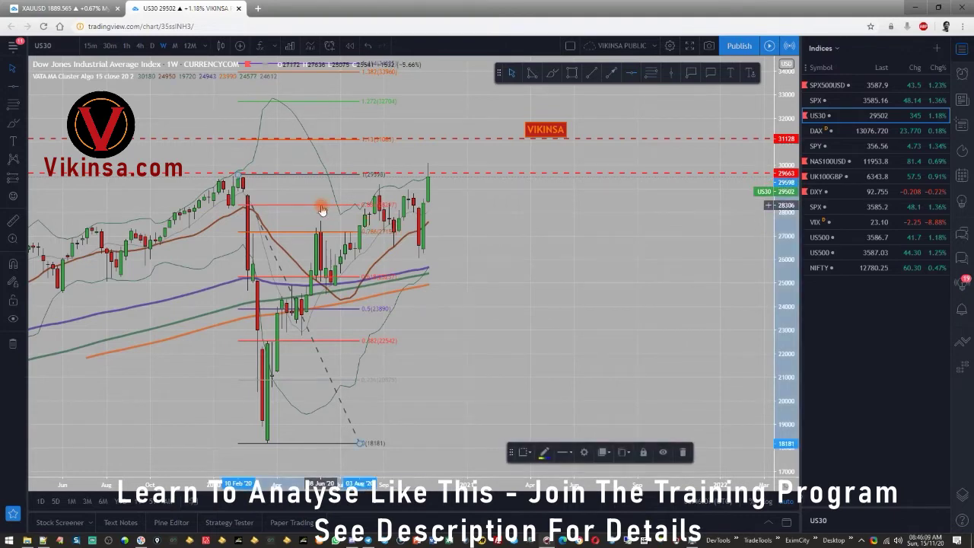
left_click(639, 72)
left_click(431, 220)
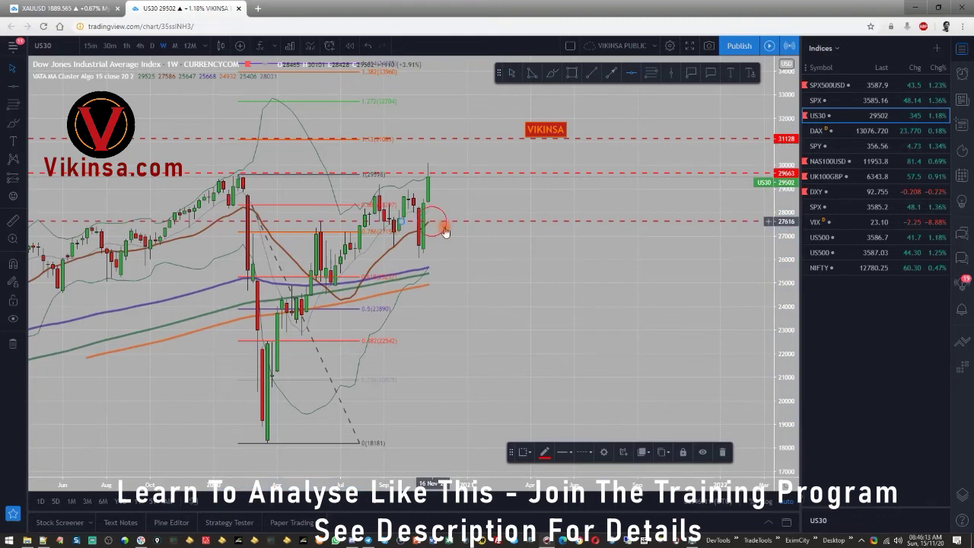
left_click(252, 205)
key("Delete")
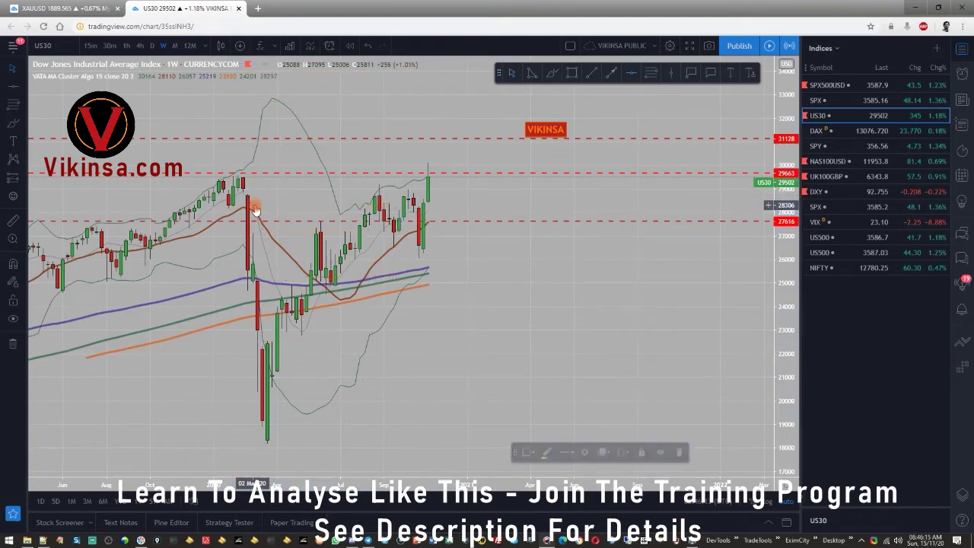
- Set the US30 chart to the daily interval and draw a Fibonacci retracement from the 3 September high at about 29204 to about 26521
left_click(152, 46)
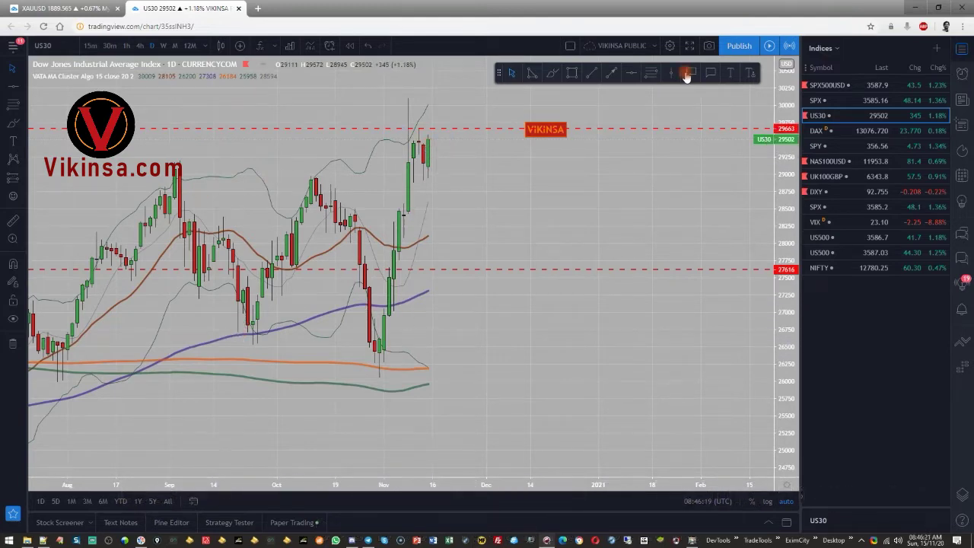
left_click(179, 160)
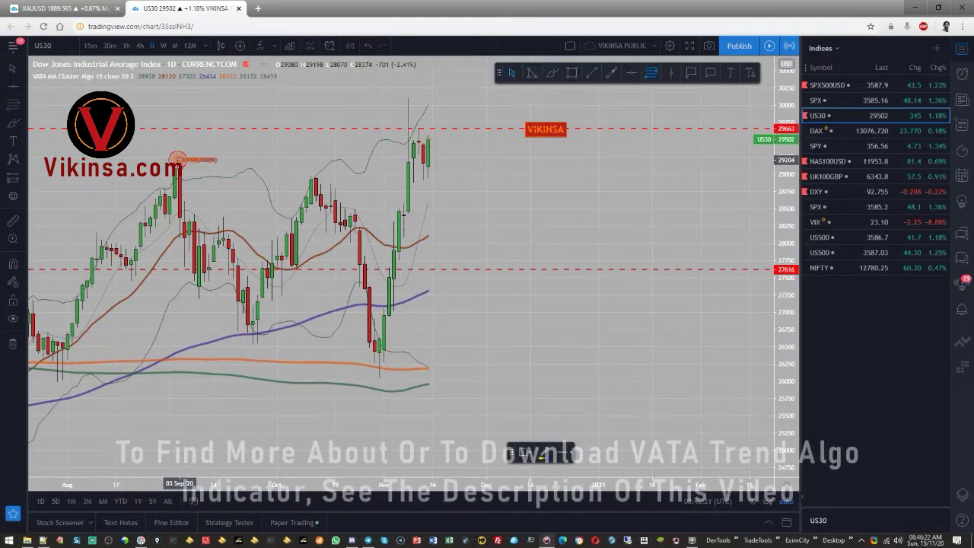
left_click(320, 344)
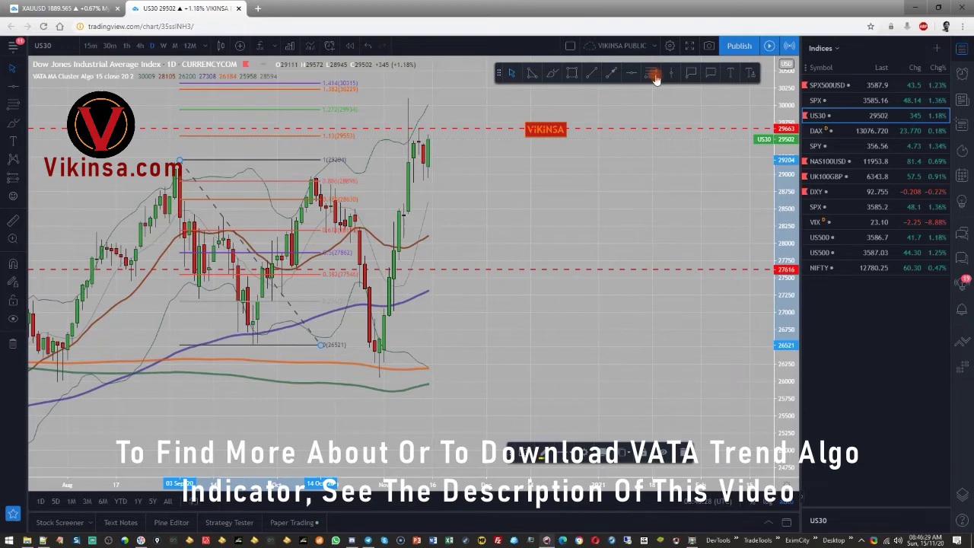
- Draw a second Fibonacci retracement from the 24 September low at about 26543 to the October high at about 28947, and delete both retracements
key("alt+f")
left_click(253, 344)
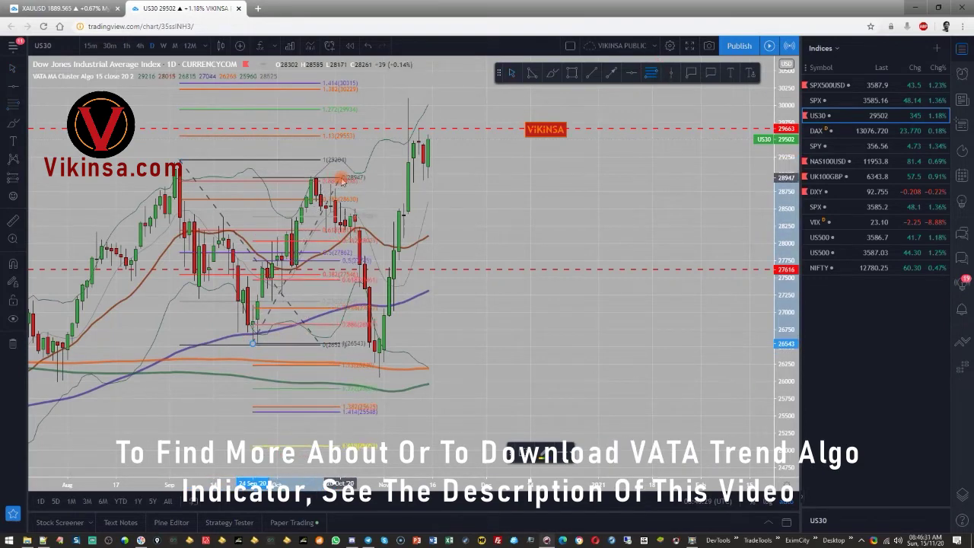
left_click(342, 180)
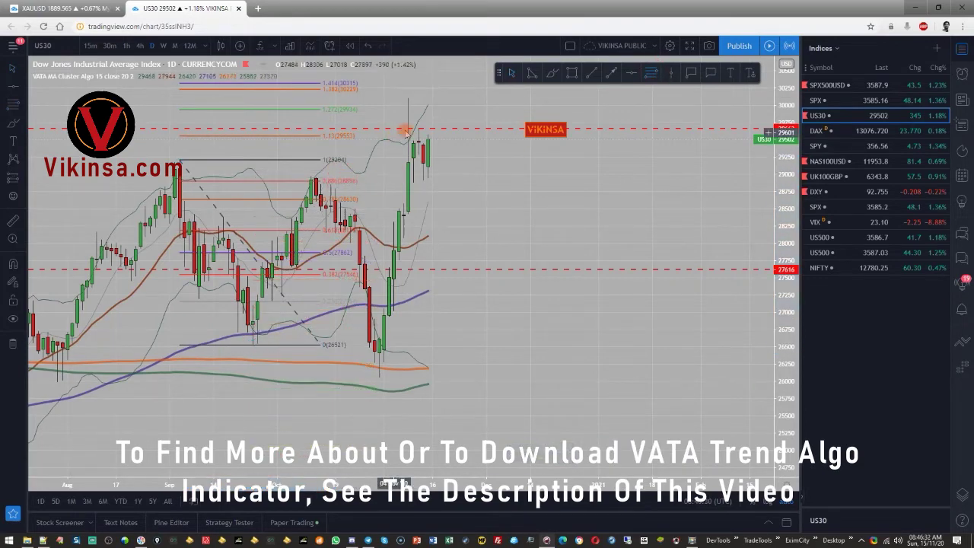
left_click(317, 159)
key("Delete")
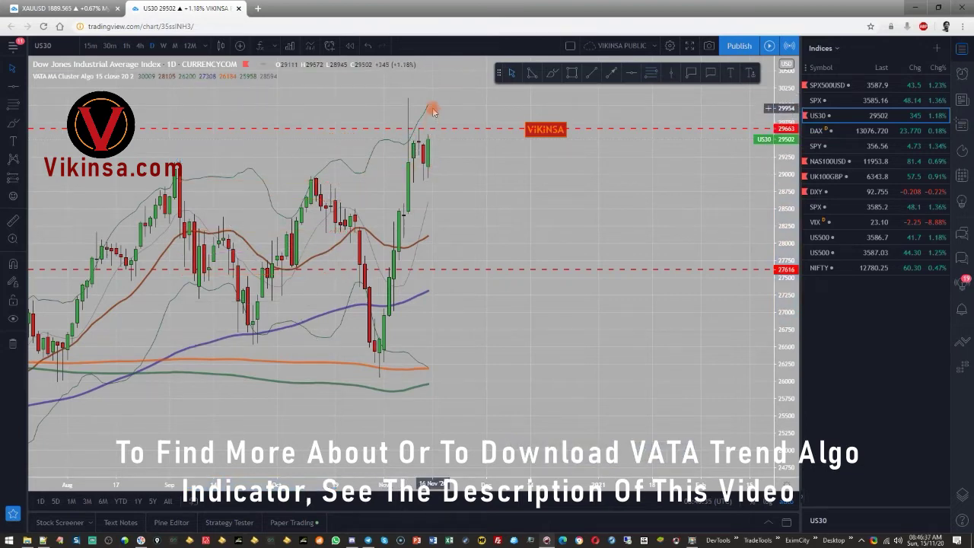
- Add horizontal lines on daily US30 at about 30005 near the November high and at a price of exactly 30200
left_click(628, 71)
left_click(414, 104)
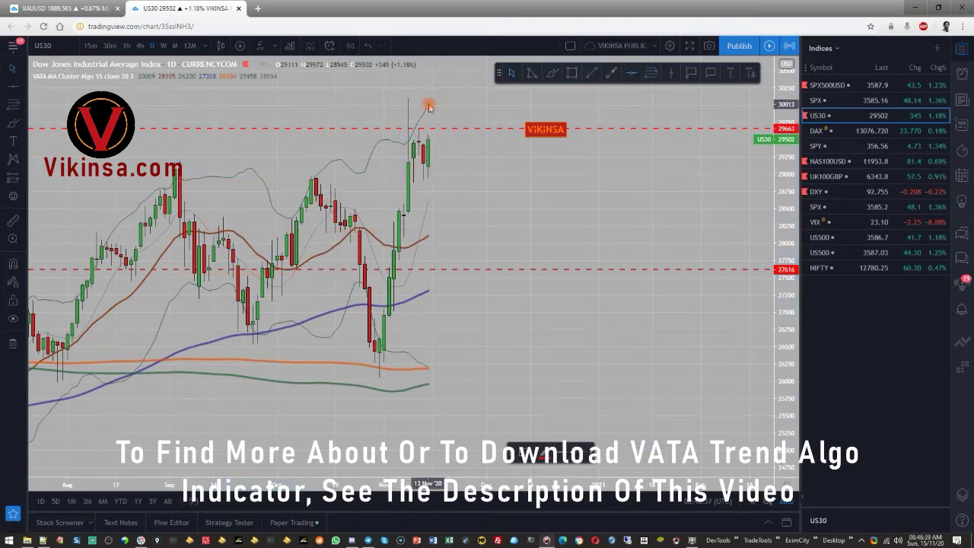
scroll(559, 190, "up", 1)
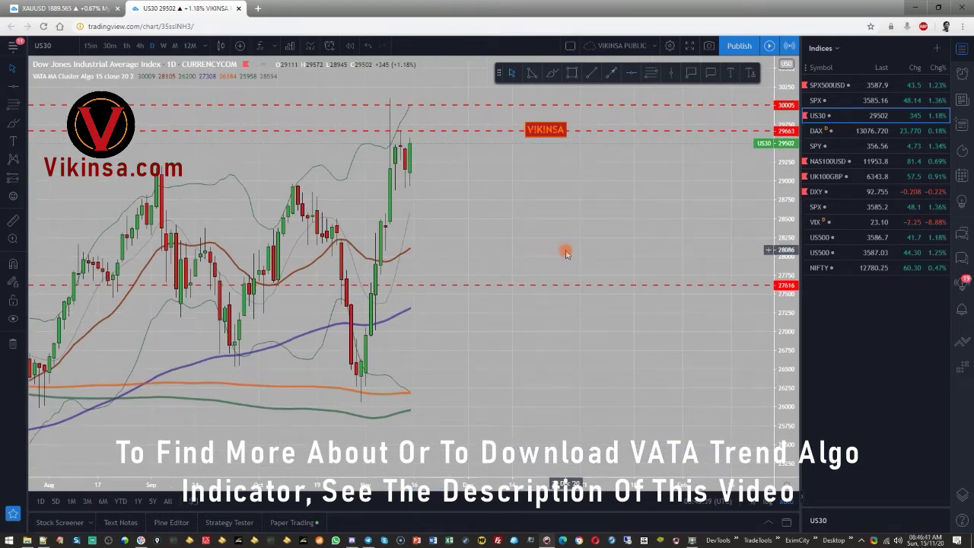
scroll(565, 251, "up", 3)
scroll(661, 179, "up", 2)
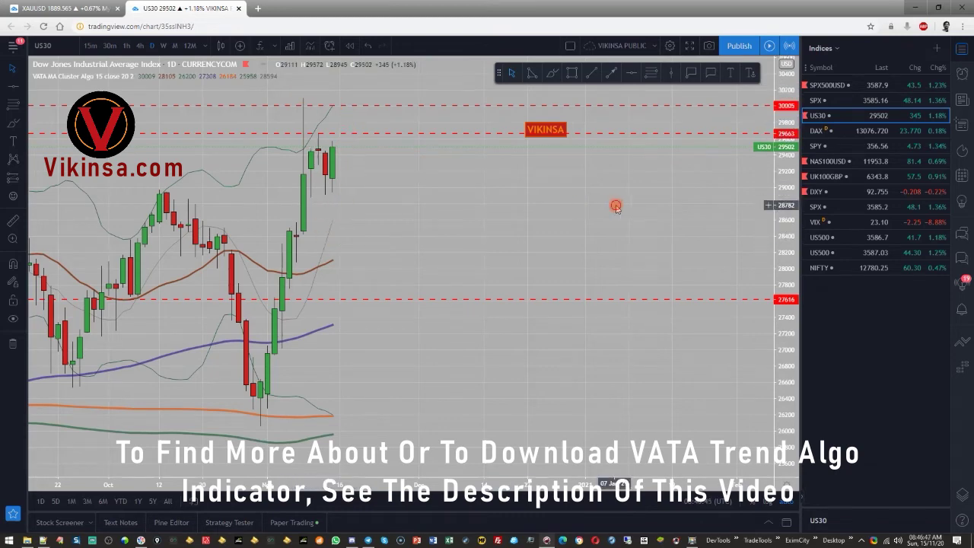
left_click_drag(784, 204, 783, 226)
left_click_drag(417, 208, 429, 266)
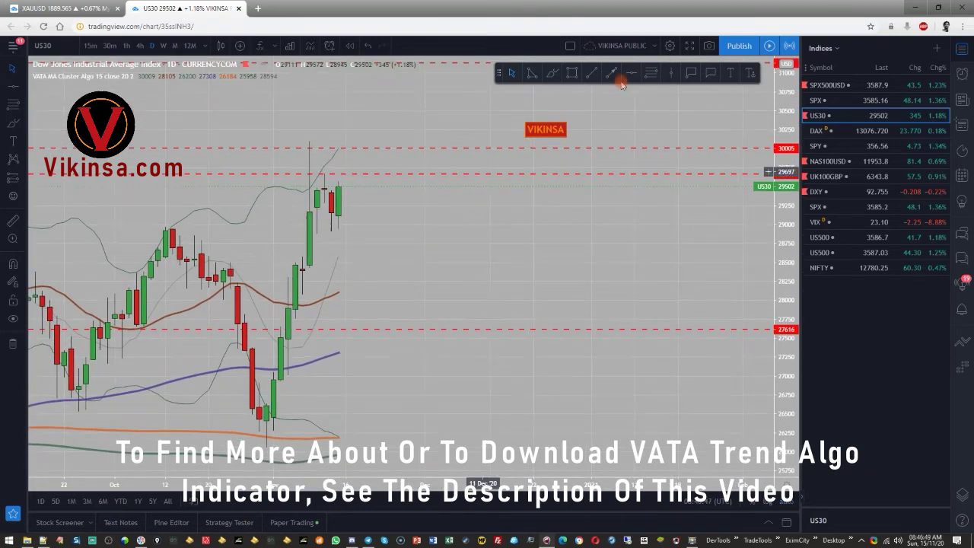
left_click(633, 73)
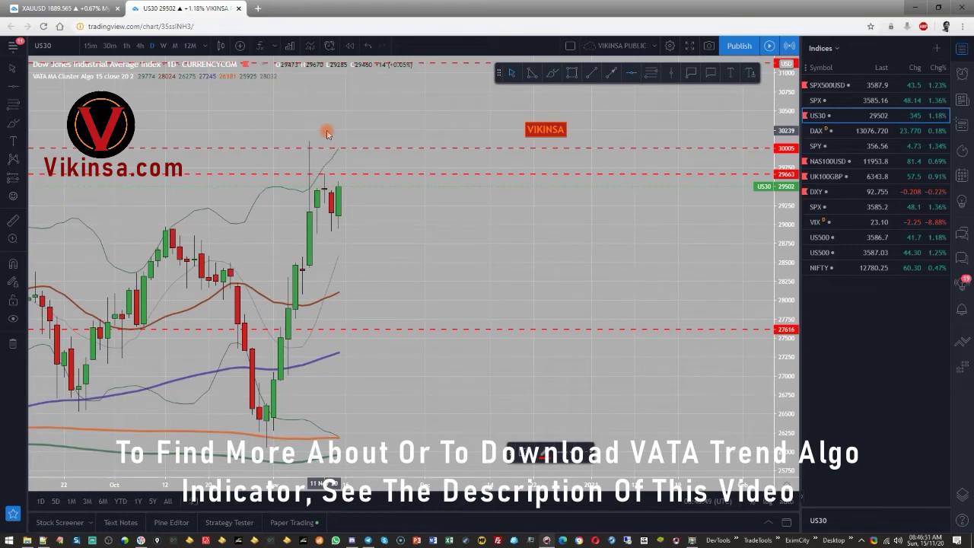
left_click(328, 133)
double_click(327, 133)
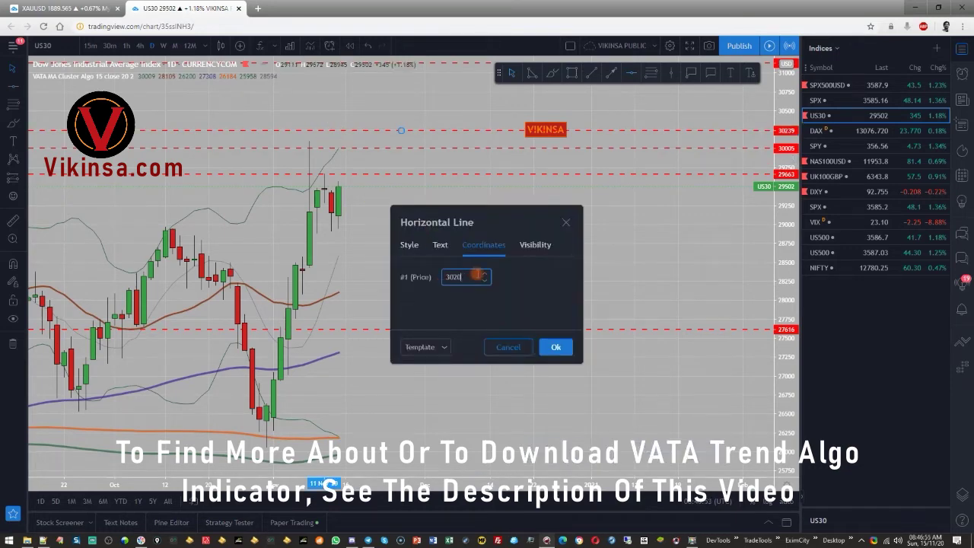
left_click(556, 344)
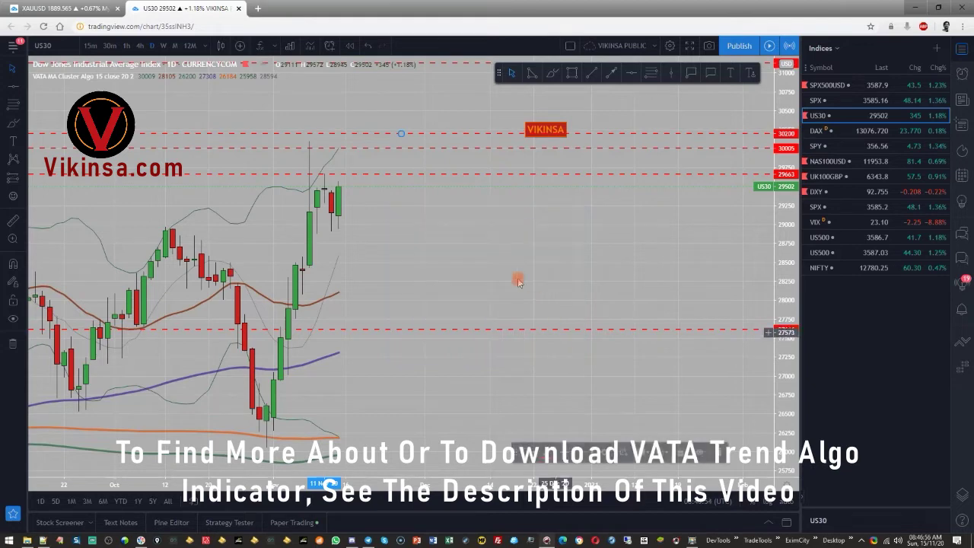
- Set the US30 chart to the 4-hour interval, trace the swings since the 9 November high with the Brush, and delete the stroke
left_click(140, 46)
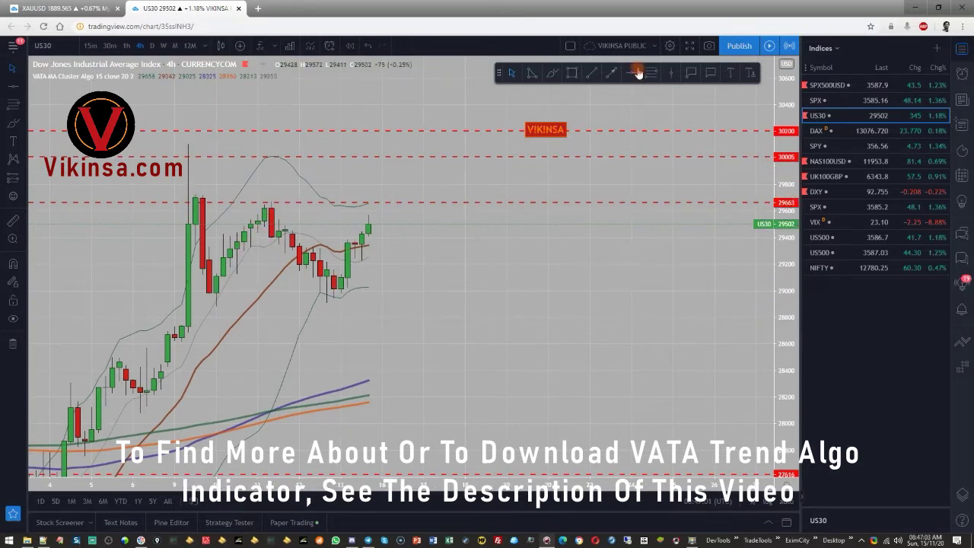
left_click(548, 77)
mouse_move(188, 145)
left_mouse_down()
mouse_move(226, 279)
mouse_move(283, 242)
mouse_move(332, 294)
mouse_move(369, 209)
left_mouse_up()
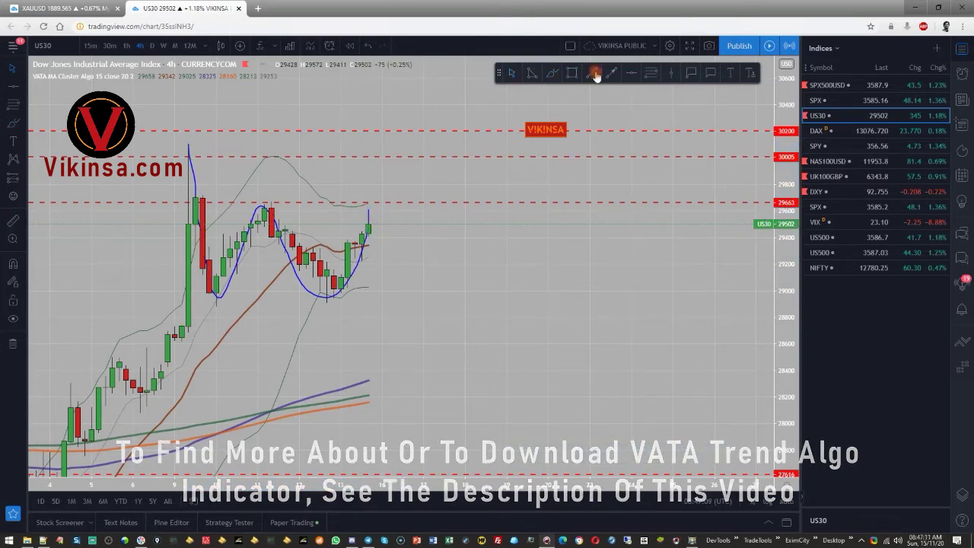
left_click(353, 278)
key("Delete")
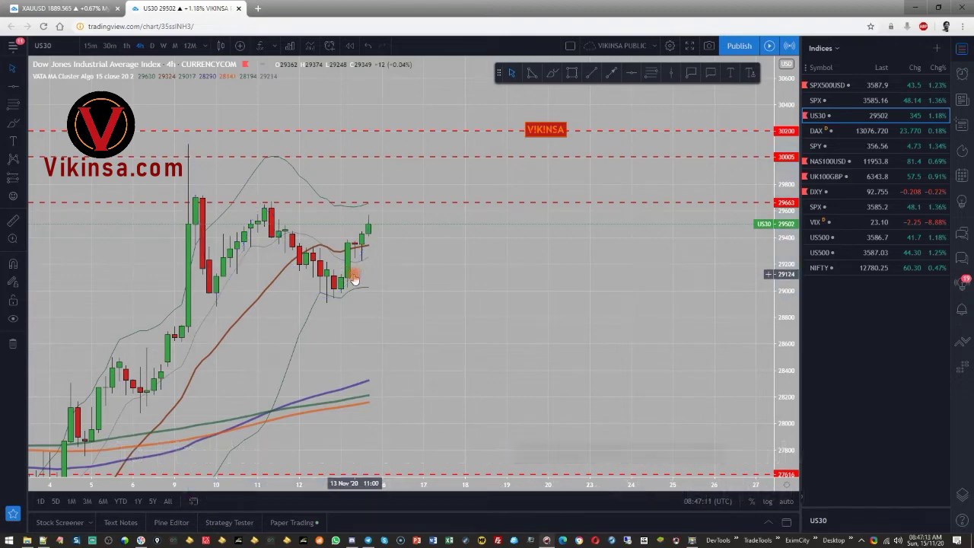
left_click(592, 77)
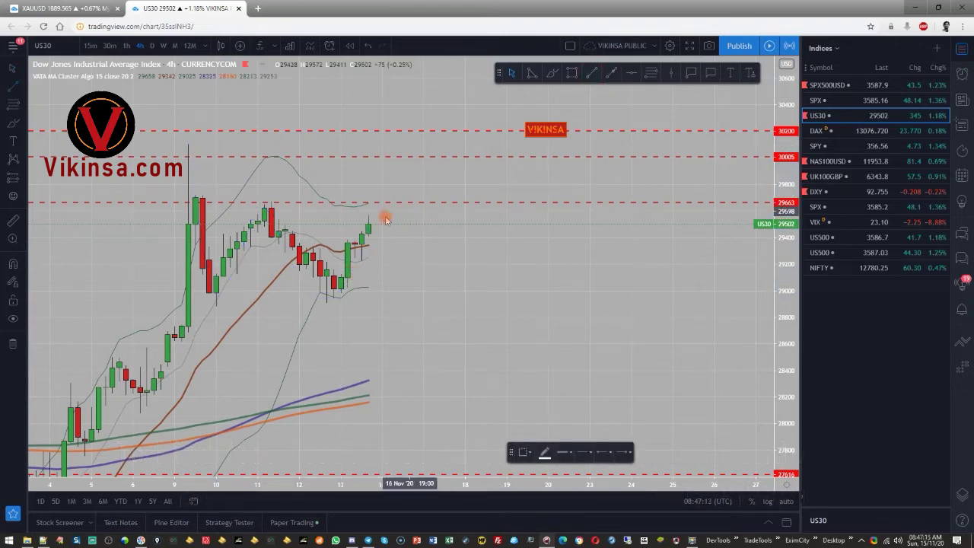
left_click_drag(370, 224, 380, 208)
key("Escape")
- Draw two successive arrows on 4-hour US30 from the latest candle up to the 29663 line and on to the 30005 line
left_click(618, 77)
left_click(375, 222)
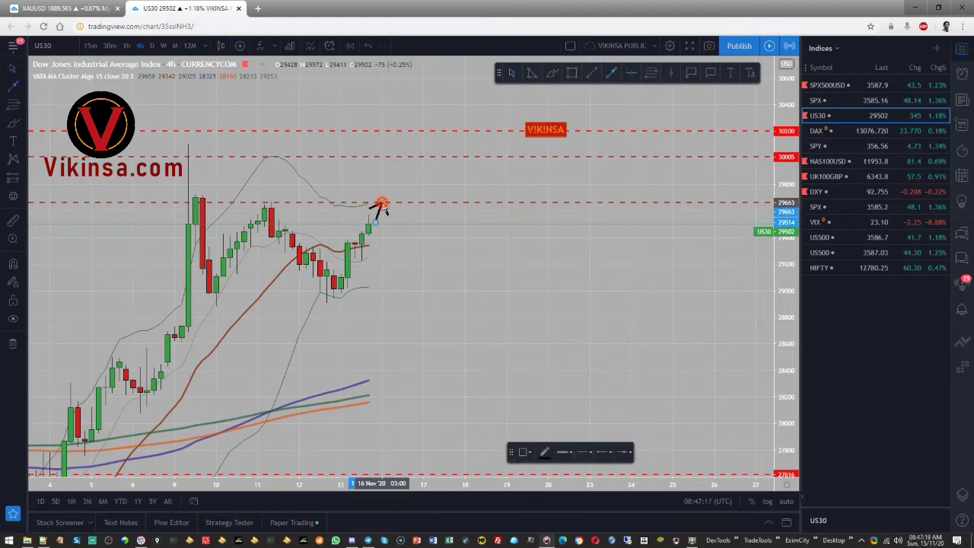
left_click(382, 203)
left_click(423, 244)
left_click_drag(443, 248, 426, 309)
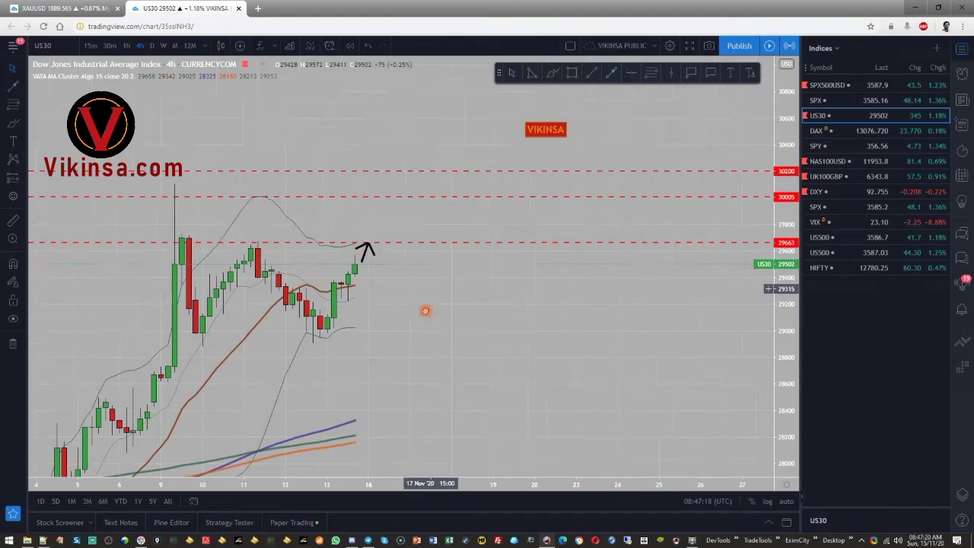
left_click(611, 73)
left_click_drag(357, 271, 372, 249)
left_click(385, 218)
left_click_drag(416, 315, 446, 270)
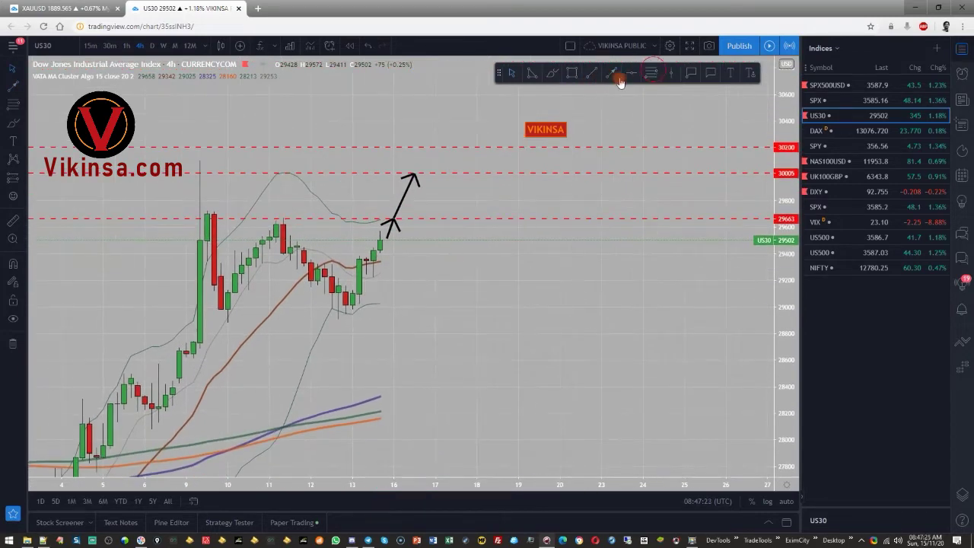
- Draw a Fibonacci retracement on 4-hour US30 from the 9 November high at about 30102 to the following low at about 28887
left_click(651, 73)
left_click_drag(200, 161, 262, 320)
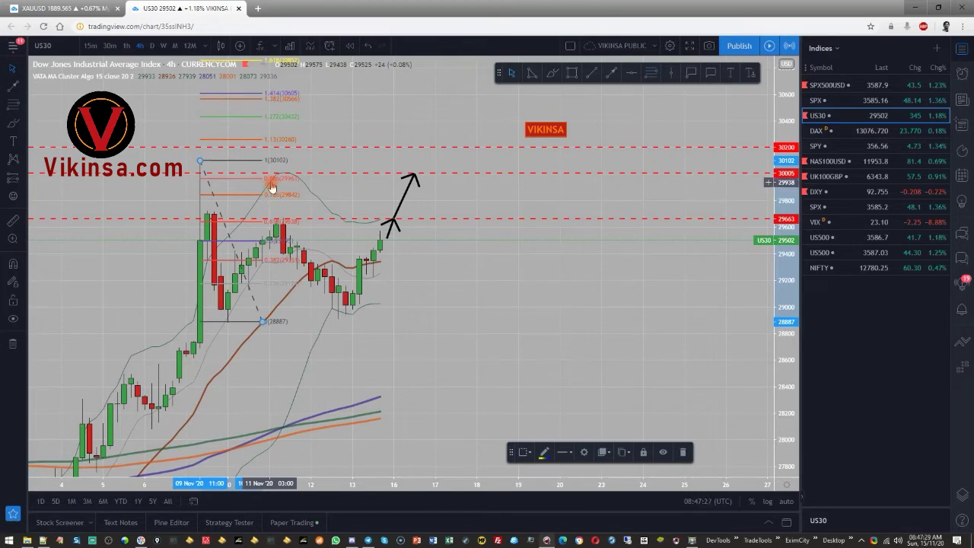
- Try marking a zone below the 30005 line with a rectangle down to about 29846, resize it, and delete it
left_click(595, 76)
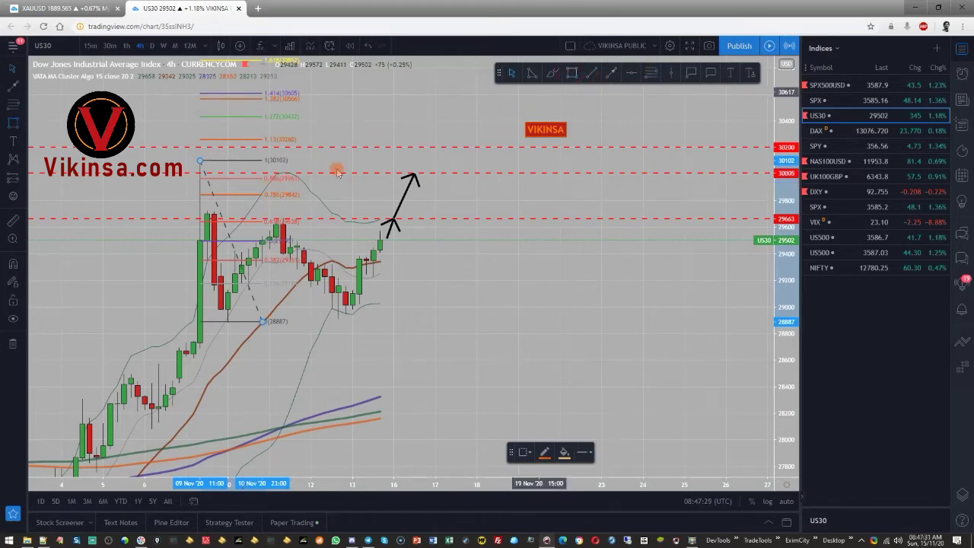
left_click_drag(232, 176, 567, 194)
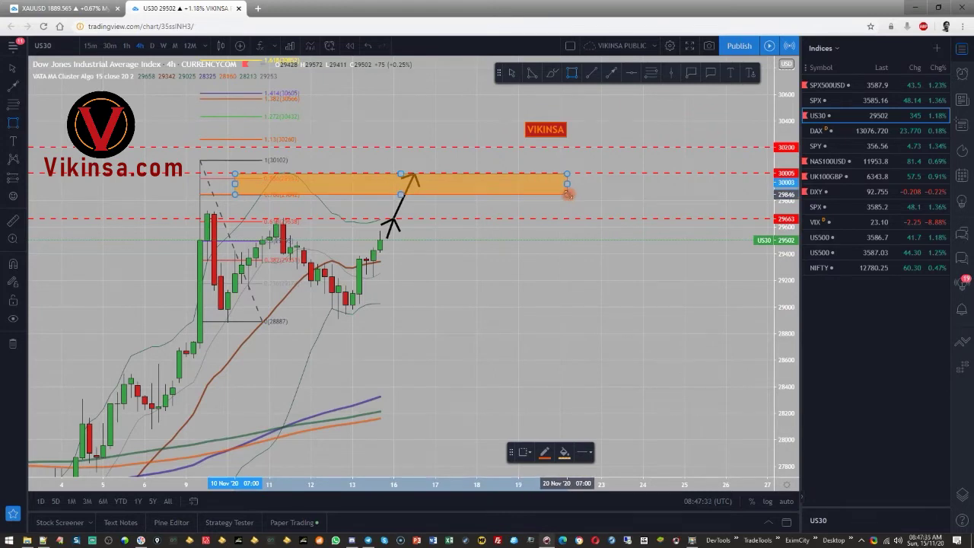
left_click_drag(567, 195, 567, 176)
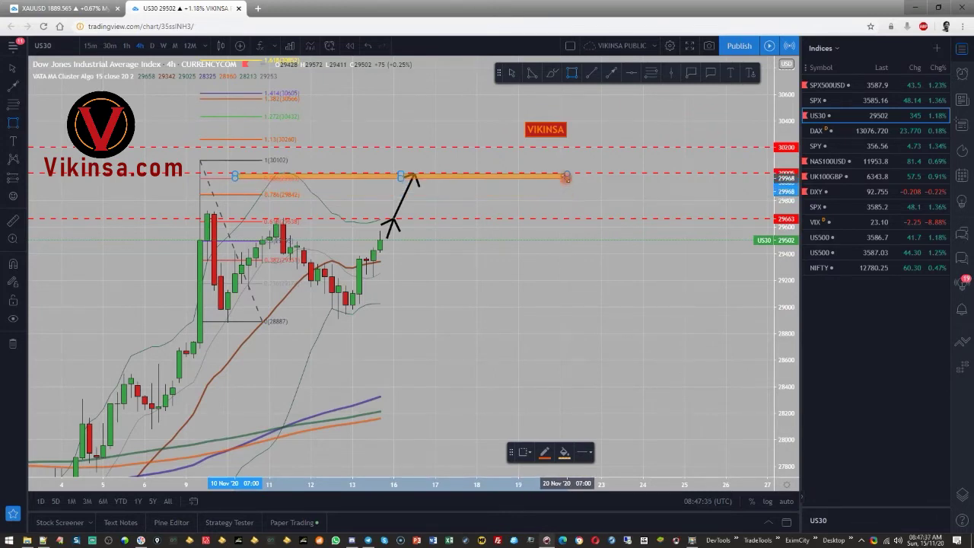
left_click_drag(566, 177, 564, 199)
key("Delete")
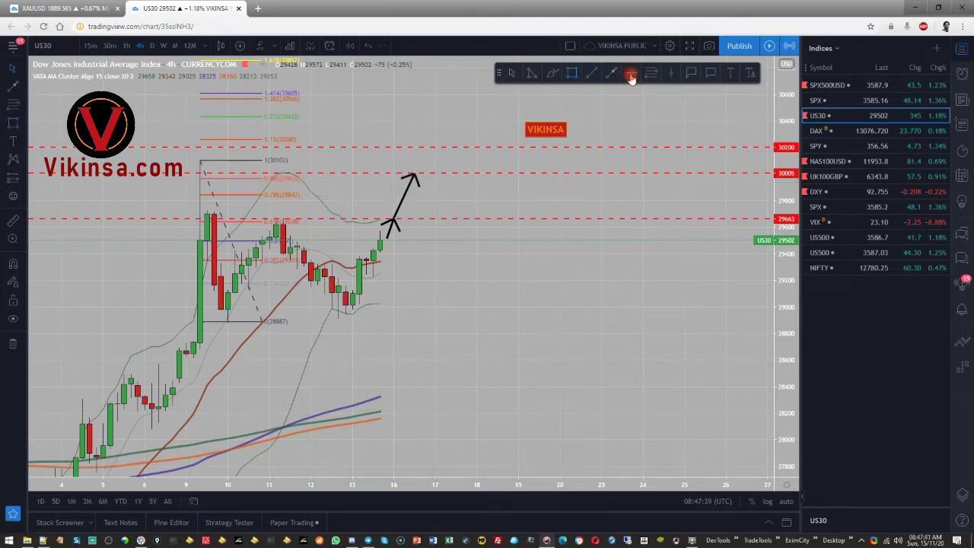
- Place a horizontal line at the 0.786 Fibonacci level at about 29842, and delete the retracement
left_click(631, 74)
left_click(288, 195)
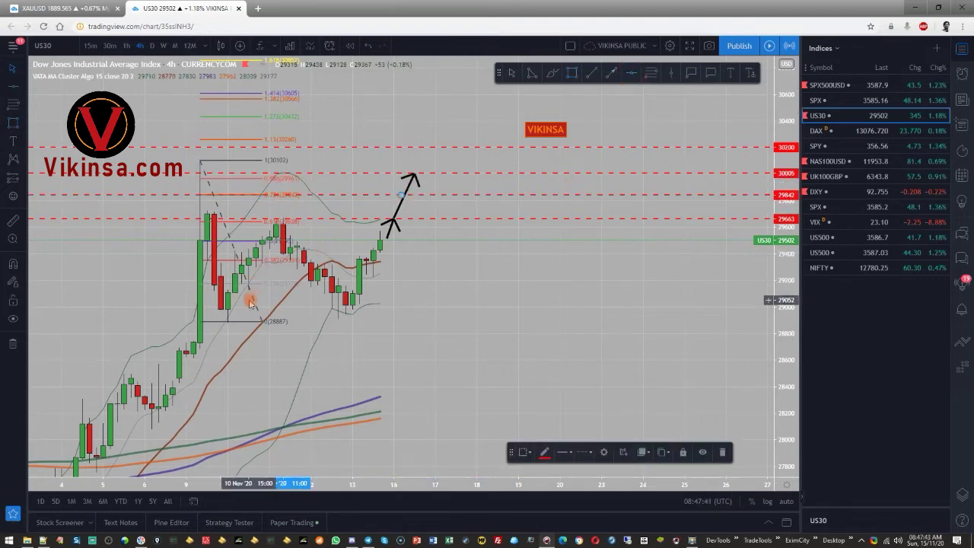
key("Delete")
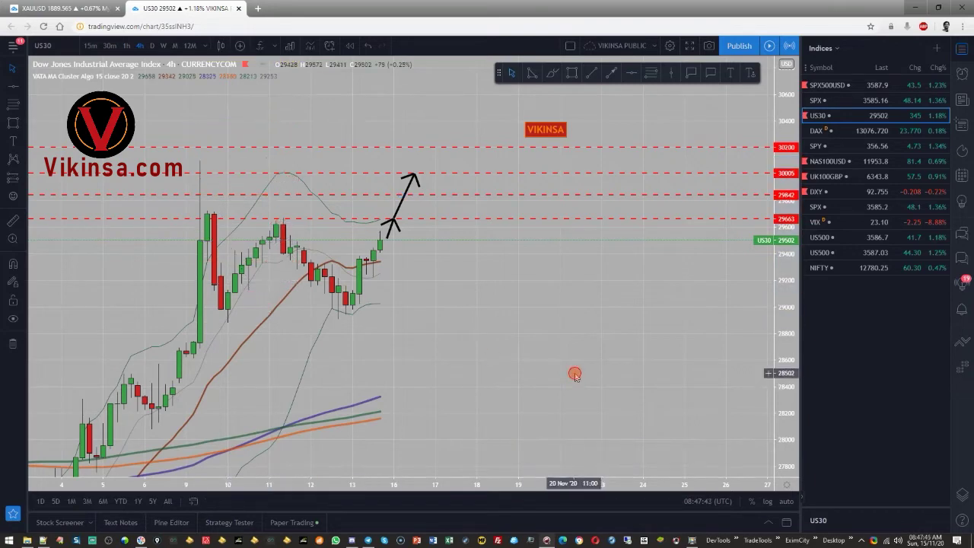
- Shorten the upper arrow to end at the 29842 line, and continue the path with arrows to the 30005 and 30200 lines
left_click_drag(411, 175, 401, 196)
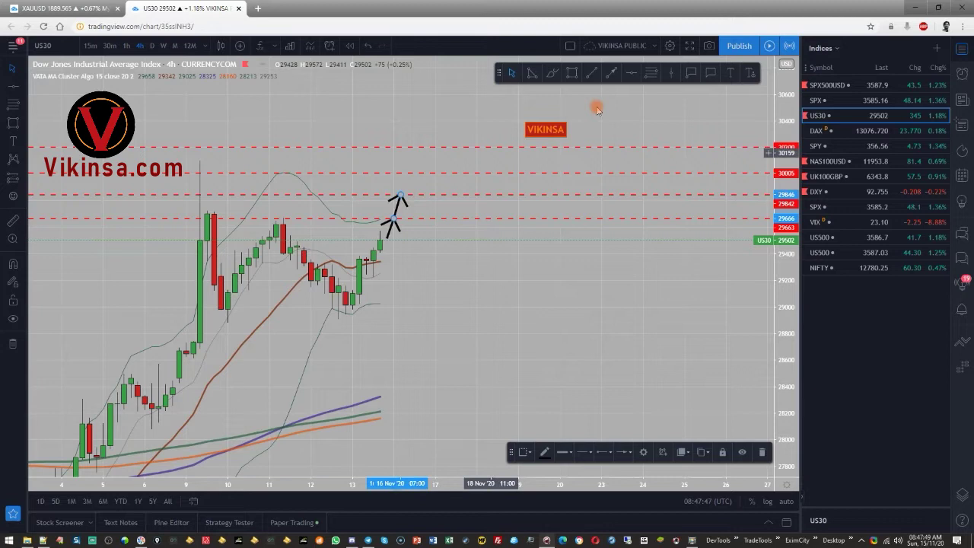
left_click(612, 73)
left_click_drag(406, 186, 409, 174)
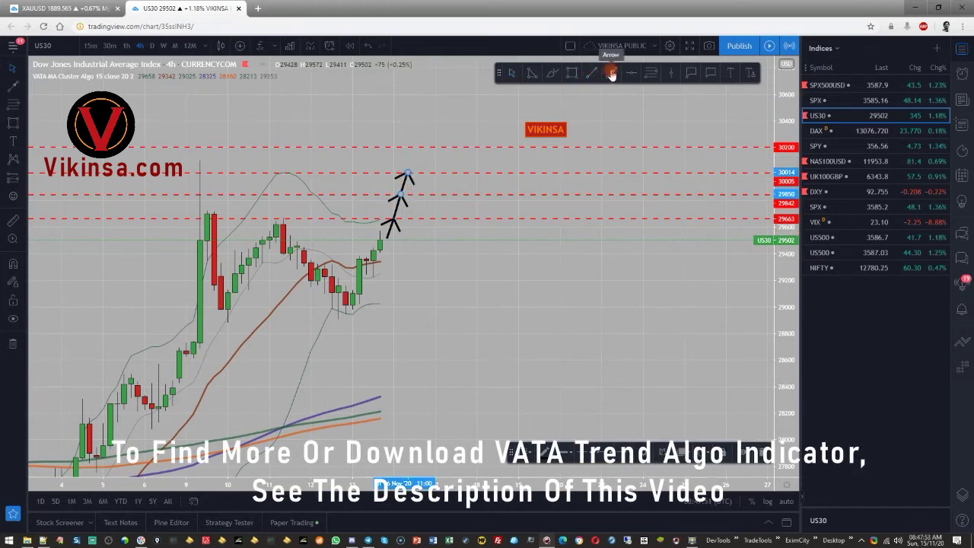
left_click_drag(407, 172, 416, 146)
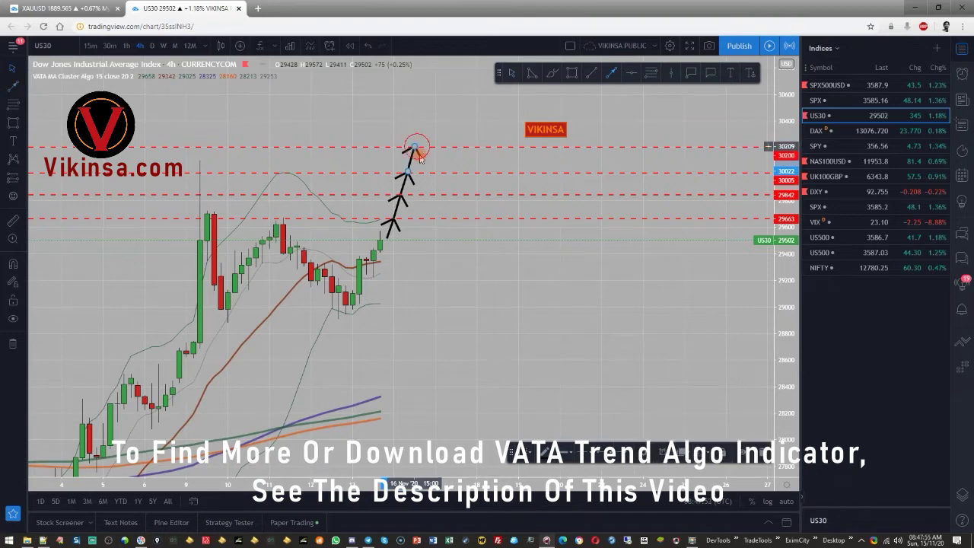
- Switch US30 to the 1-hour interval and place horizontal lines at the moving averages, at about 29277 and 29033
left_click_drag(425, 285, 433, 206)
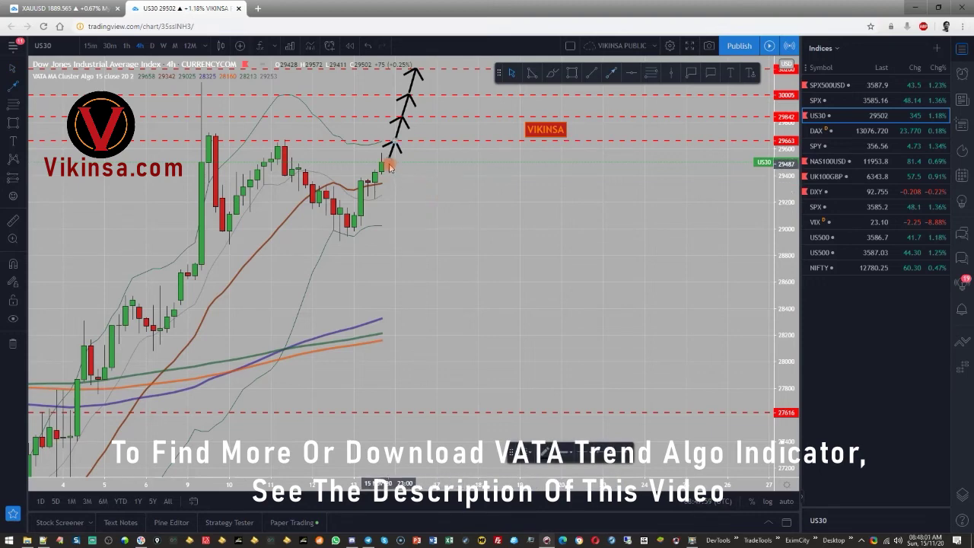
left_click(126, 45)
scroll(567, 180, "down", 5)
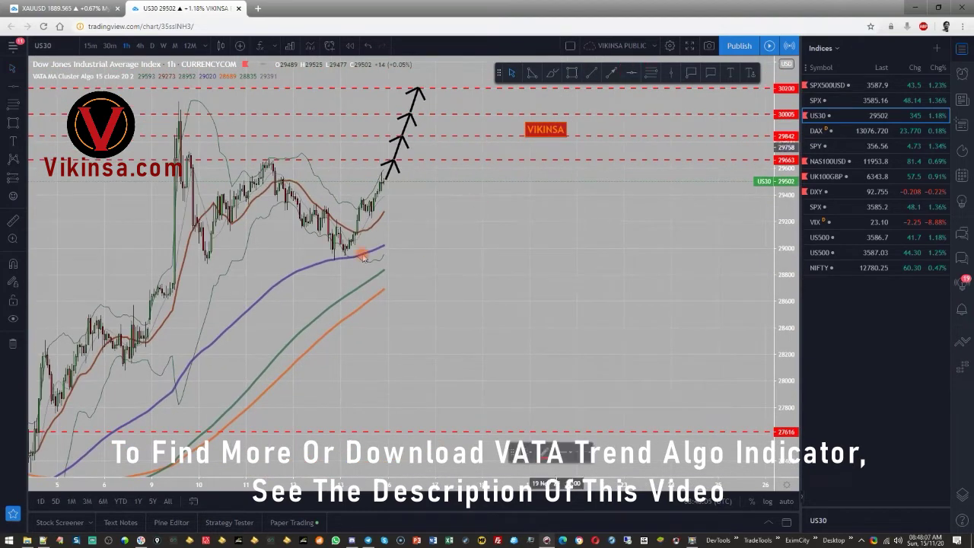
left_click(389, 212)
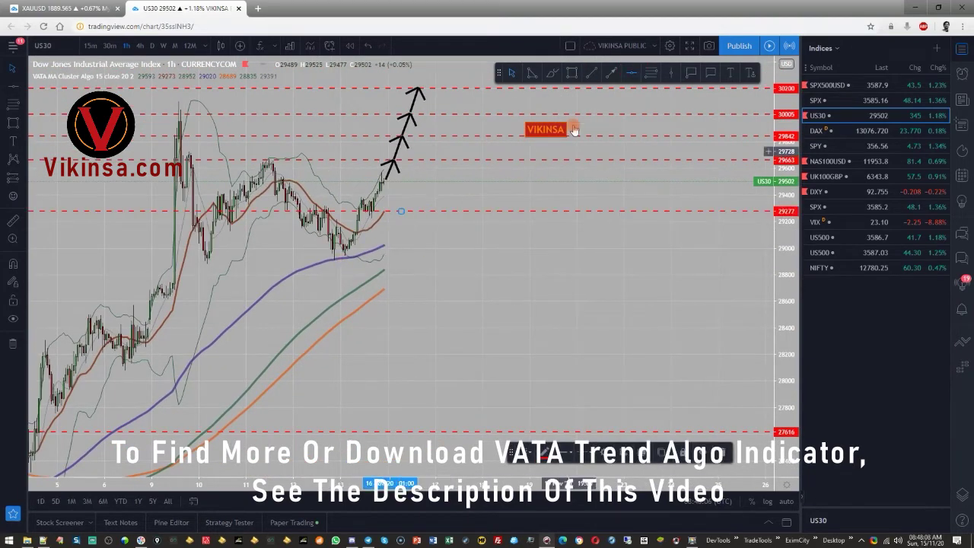
left_click(625, 74)
left_click(388, 244)
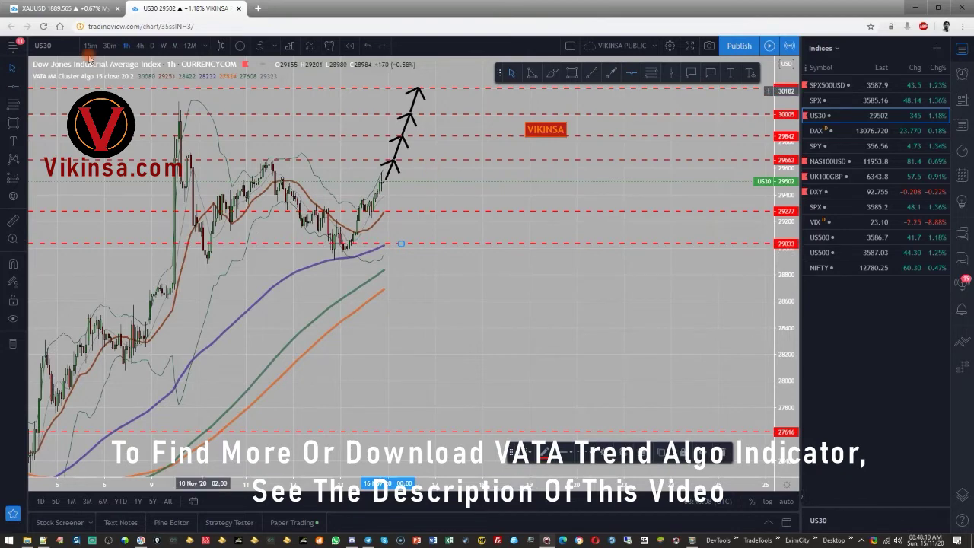
- Return US30 to the 4-hour interval and draw two downward arrows from the latest candle to the 29277 line and on to the 29033 line
left_click(139, 47)
left_click_drag(532, 380, 508, 375)
scroll(508, 374, "up", 2)
left_click_drag(331, 348, 413, 351)
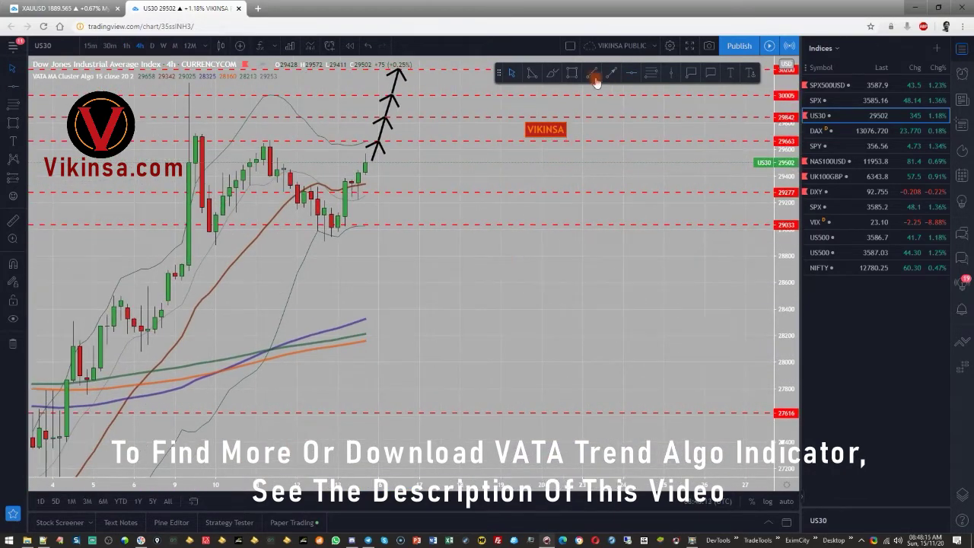
left_click(385, 189)
left_click_drag(370, 165, 406, 222)
left_click(613, 73)
left_click_drag(448, 330, 482, 320)
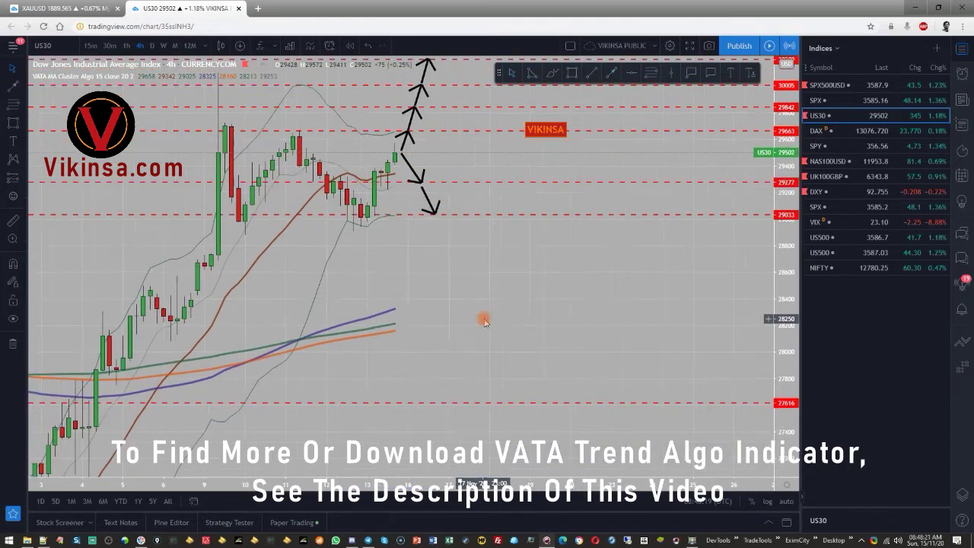
- Try a horizontal arrow at about 28417 pointing from 12 November back to the 9 November candles, and delete it
left_click_drag(424, 313, 463, 292)
left_click_drag(556, 315, 616, 326)
left_click_drag(792, 217, 791, 311)
scroll(502, 431, "down", 3)
left_click_drag(542, 426, 422, 419)
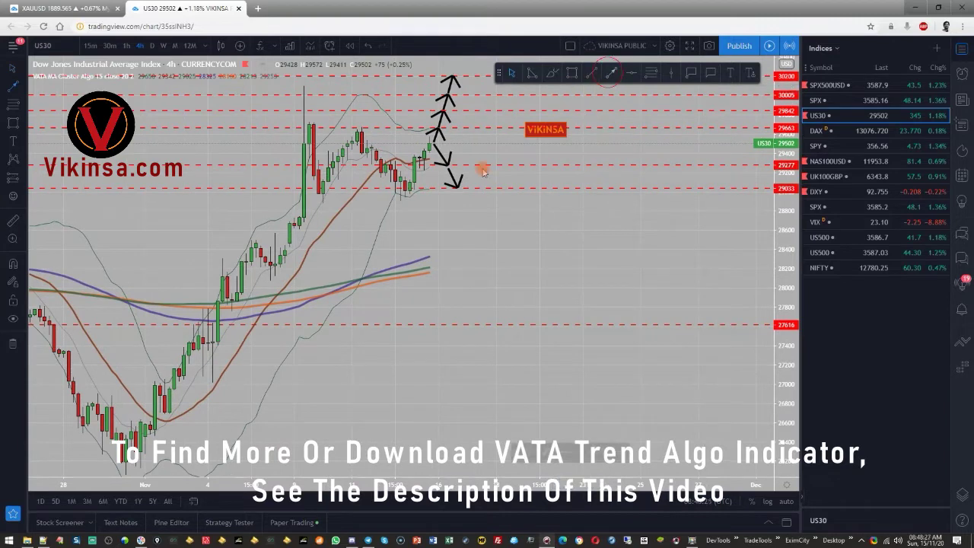
left_click_drag(385, 249, 296, 249)
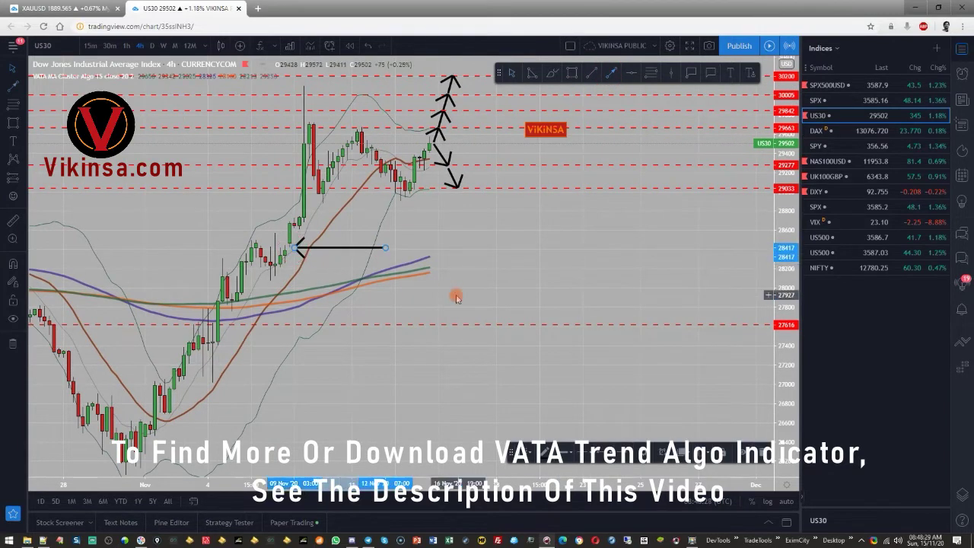
left_click(332, 250)
key("Delete")
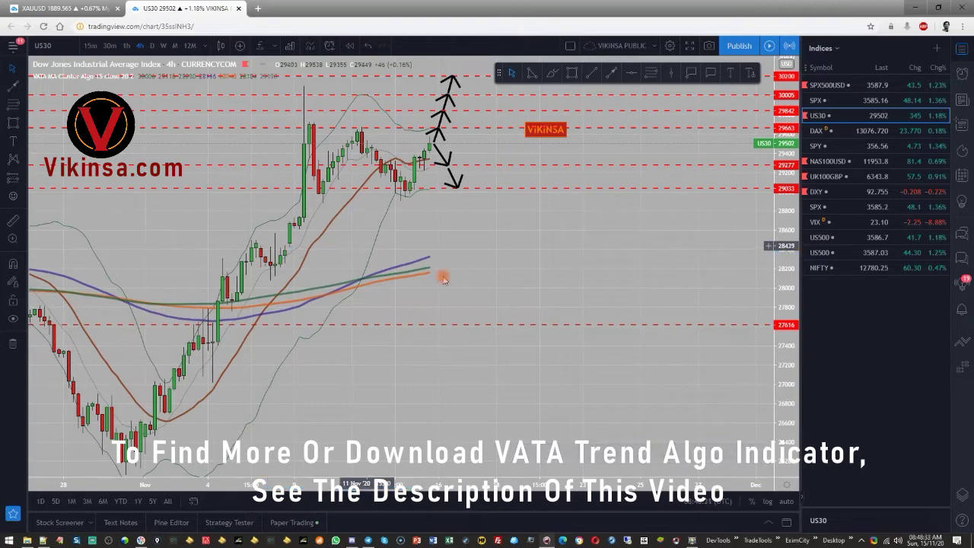
- Place a horizontal line at about 28335 on 4-hour US30, level with the end of the purple moving average
scroll(499, 309, "down", 5)
left_click_drag(582, 358, 474, 301)
scroll(439, 251, "down", 3)
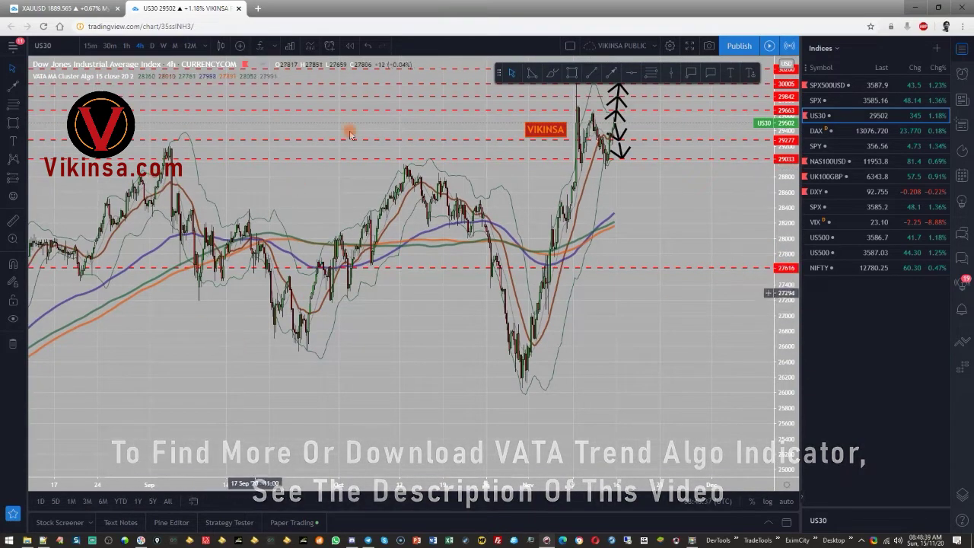
left_click_drag(597, 338, 335, 372)
scroll(304, 292, "up", 3)
left_click_drag(255, 255, 444, 264)
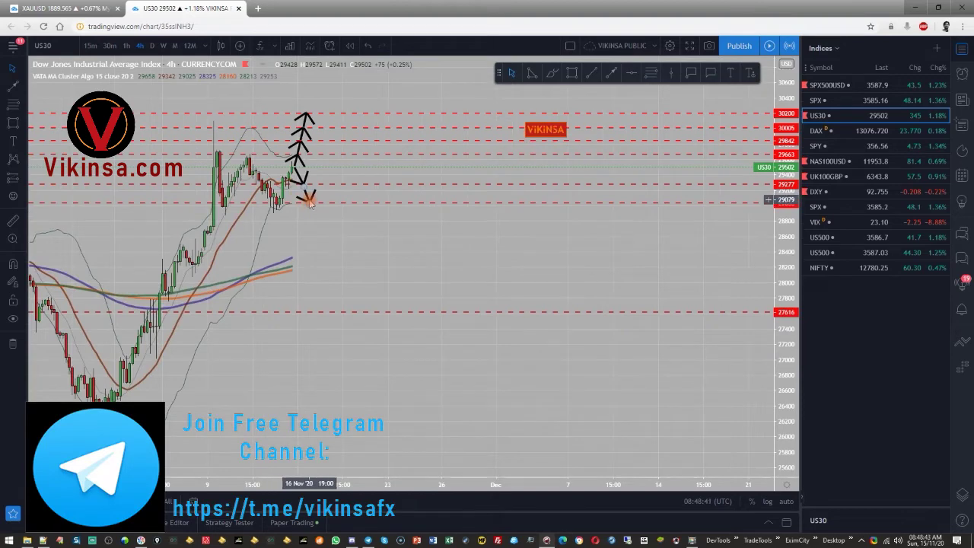
left_click(631, 72)
left_click(295, 257)
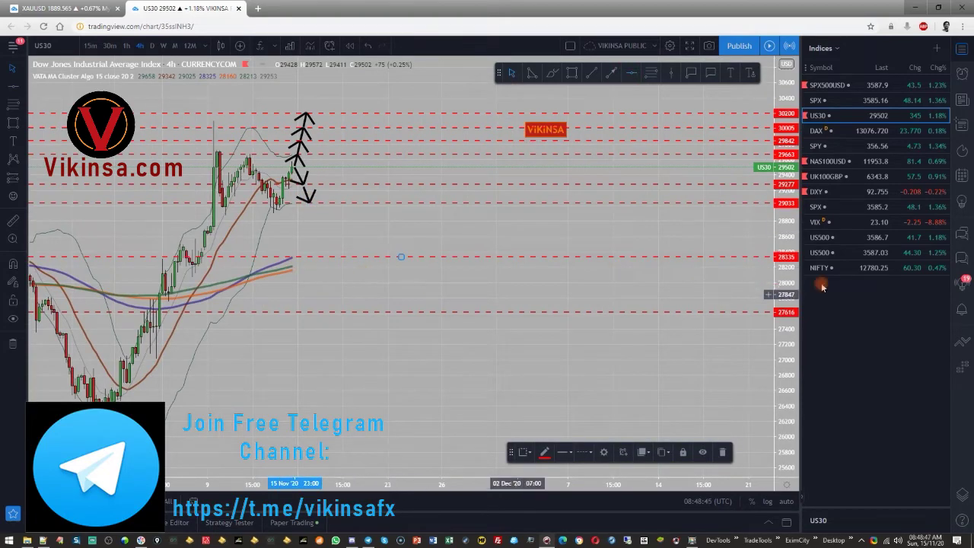
left_click_drag(792, 407, 787, 343)
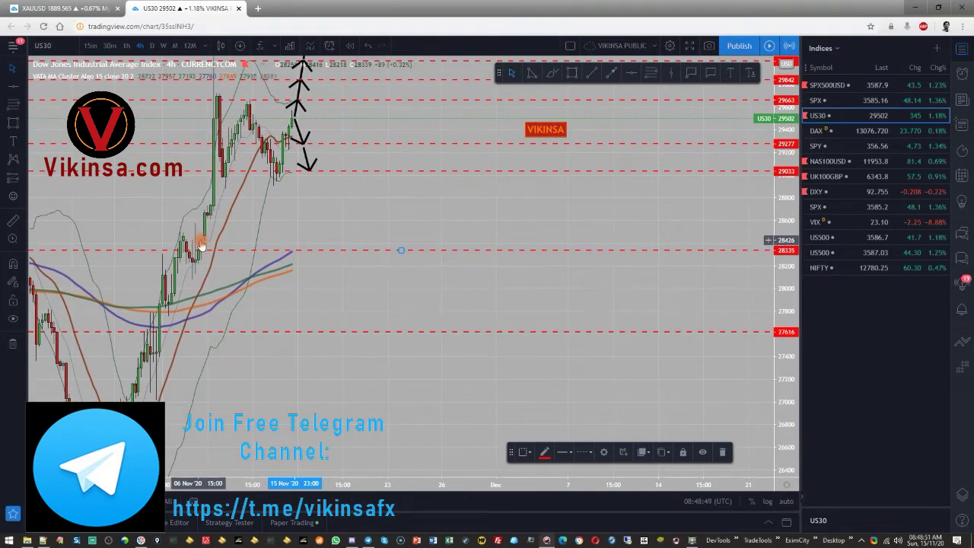
- Move the VIKINSA label close beside the latest US30 candles, between the 29663 and 29277 lines
left_click_drag(418, 171, 511, 325)
key("ctrl+z")
left_click_drag(546, 131, 442, 228)
scroll(442, 229, "up", 6)
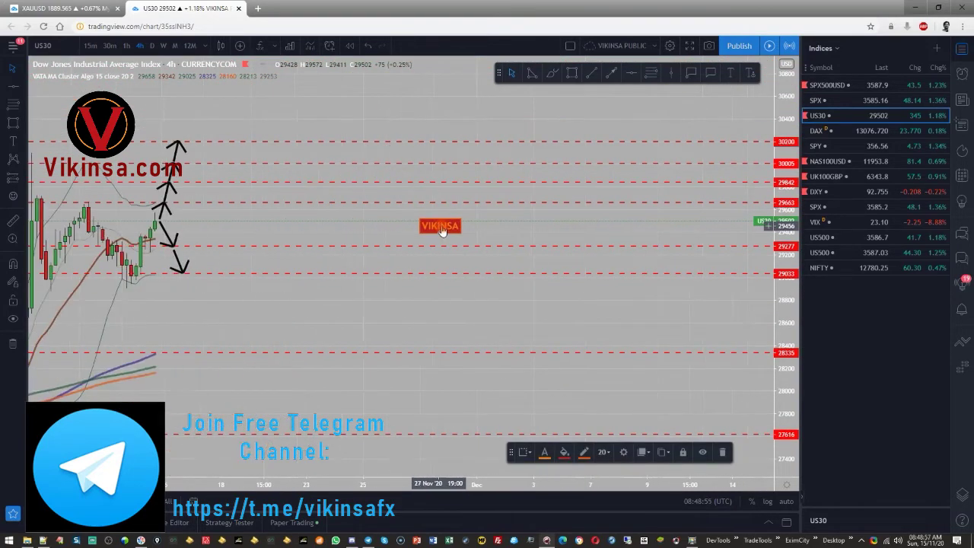
left_click_drag(193, 304, 499, 309)
left_click_drag(446, 231, 410, 233)
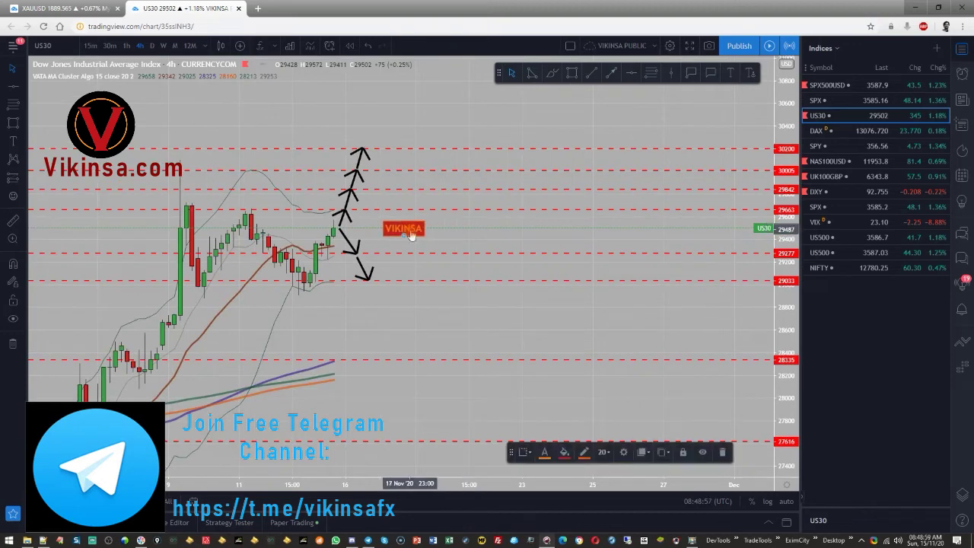
left_click_drag(778, 394, 787, 348)
left_click(518, 354)
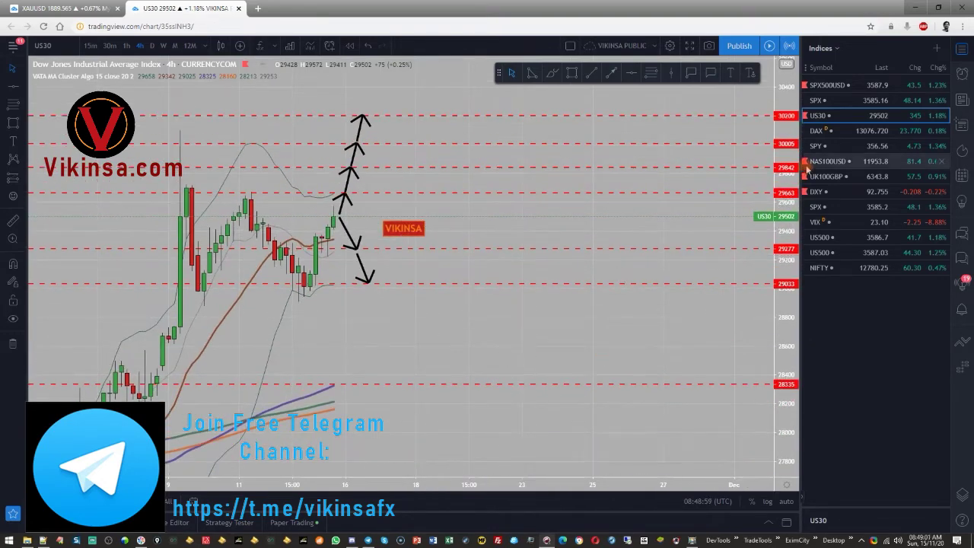
- Open the NAS100USD chart and examine it on the 12-month interval and on the monthly interval
left_click(824, 164)
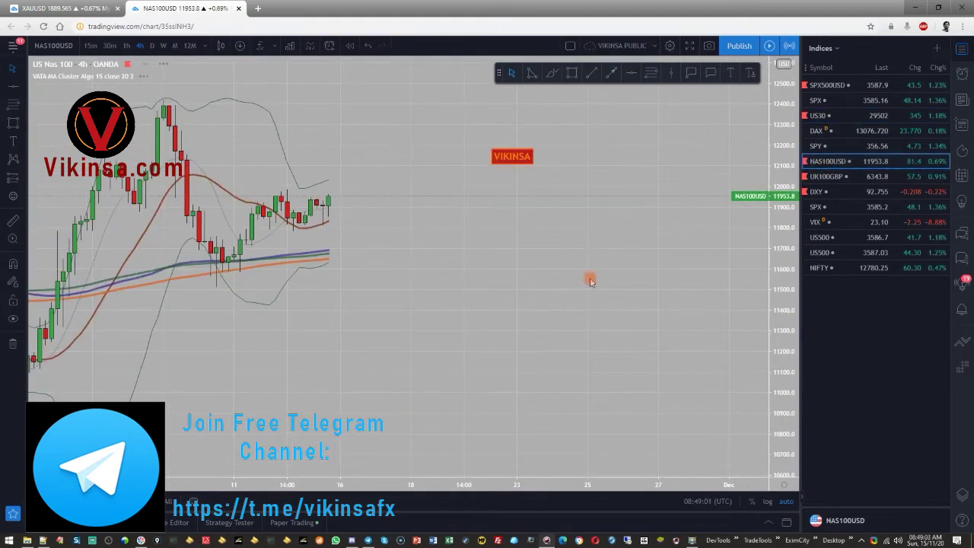
scroll(586, 278, "down", 5)
left_click(192, 46)
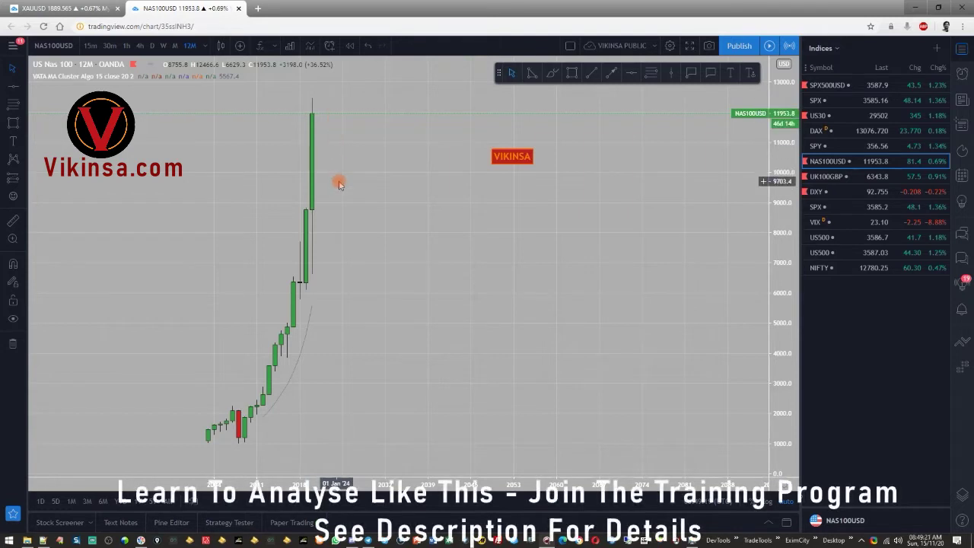
left_click(172, 47)
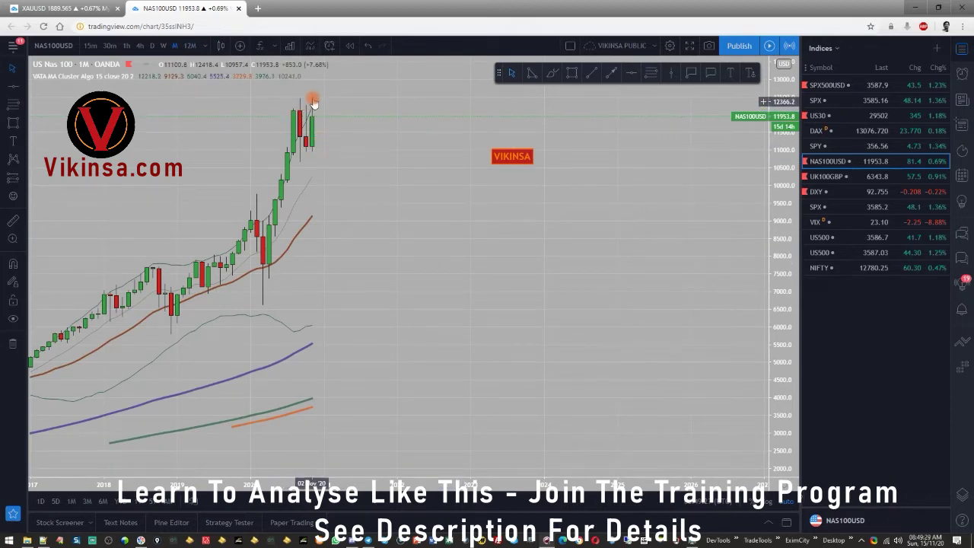
scroll(372, 306, "up", 2)
left_click_drag(324, 304, 434, 305)
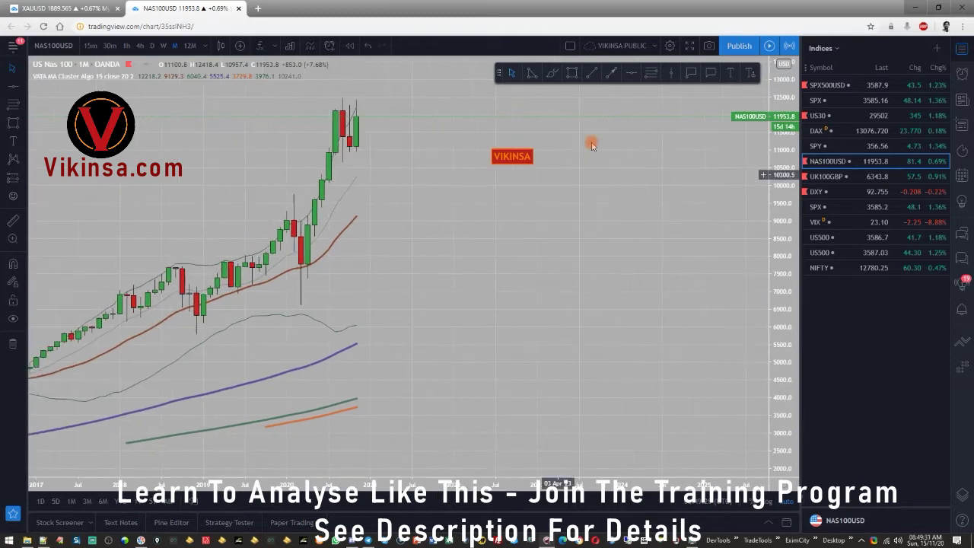
scroll(436, 418, "down", 4)
left_click_drag(561, 372, 463, 372)
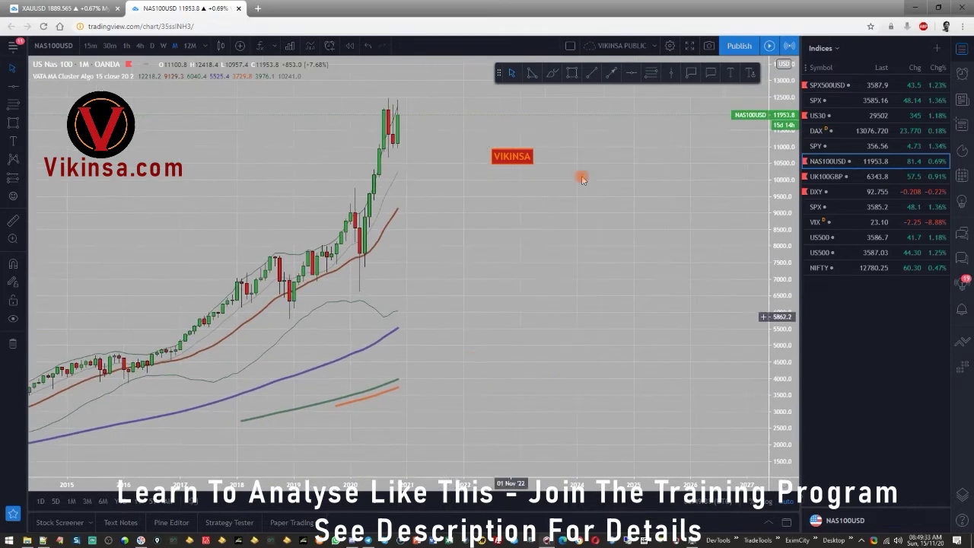
- Try a Fibonacci retracement on monthly NAS100USD from the 2018 high at about 7670 to the 2016 low at about 3901, and delete it
left_click(651, 74)
left_click(275, 257)
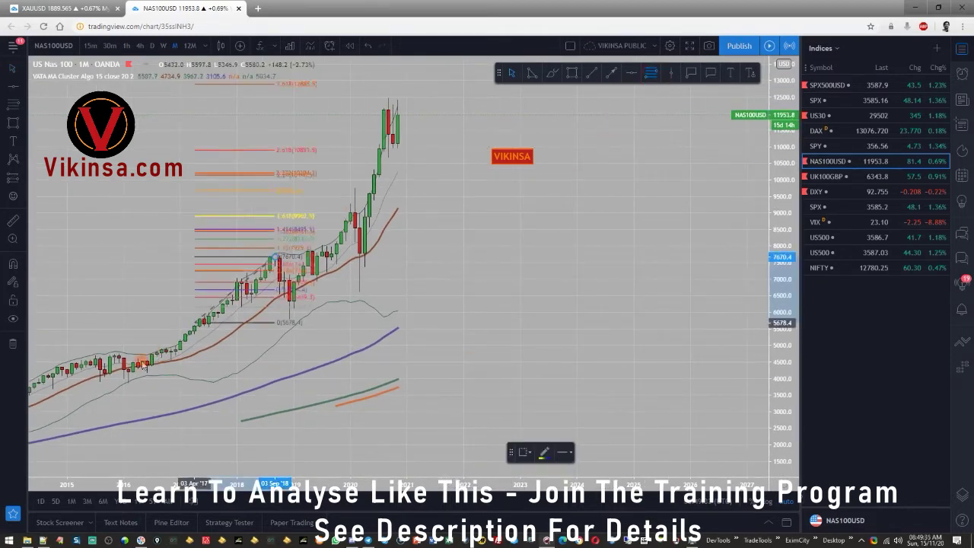
left_click(128, 381)
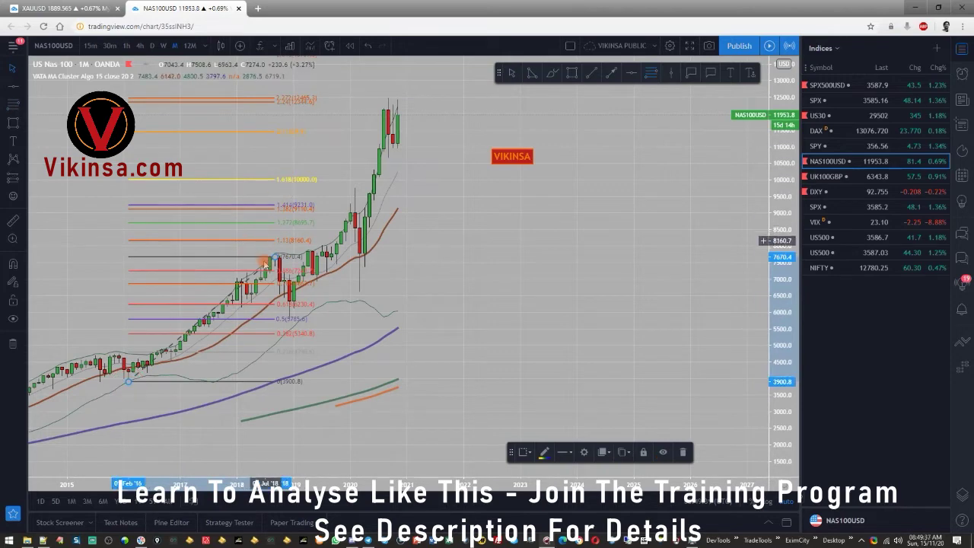
key("Delete")
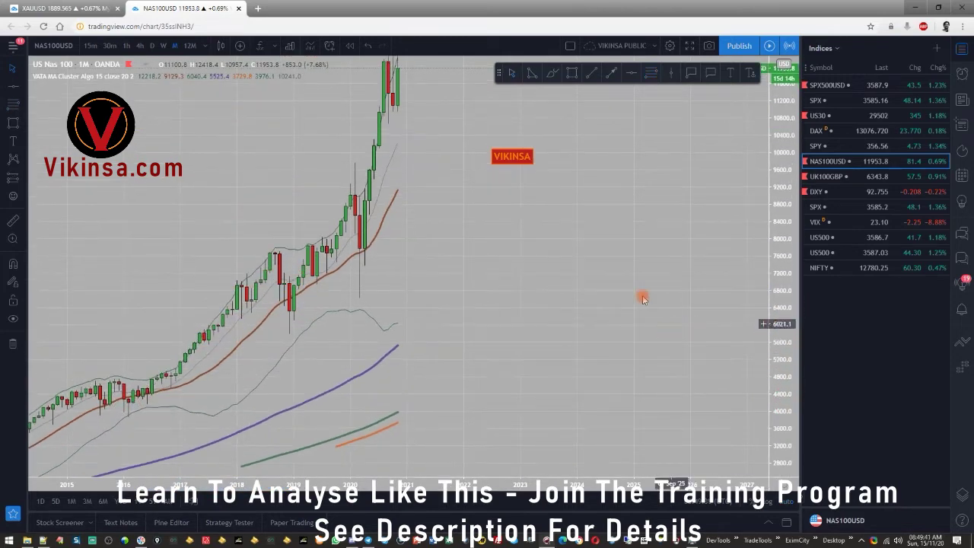
- Use a Fibonacci retracement between about 9730 and 5797 to place a horizontal line at its 1.618 level, about 12167, and delete the retracement
scroll(520, 274, "up", 4)
left_click(648, 76)
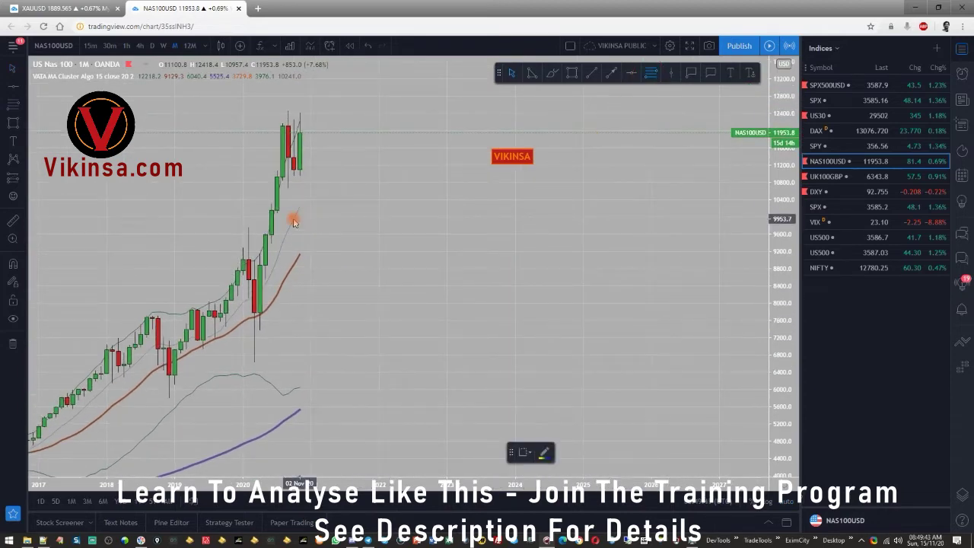
left_click_drag(249, 227, 147, 397)
left_click(630, 72)
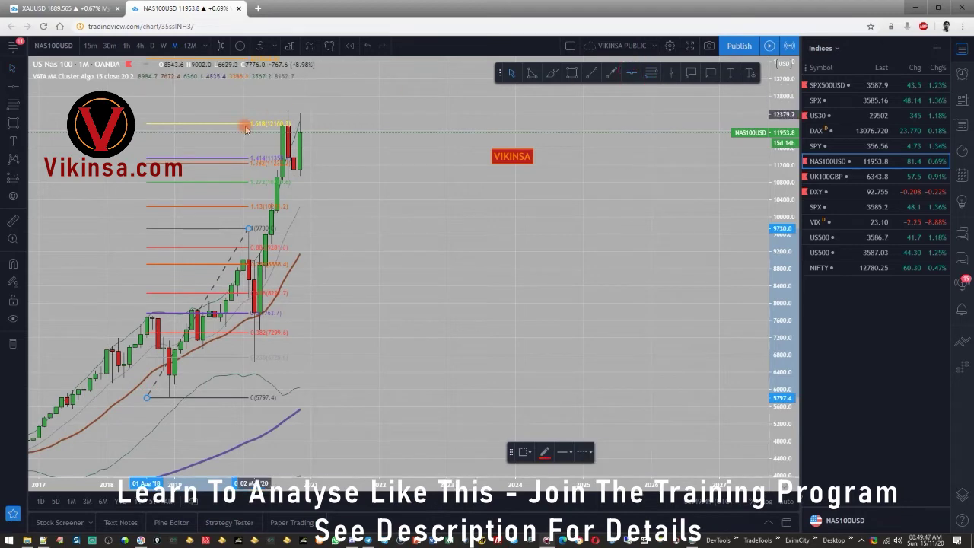
left_click(244, 124)
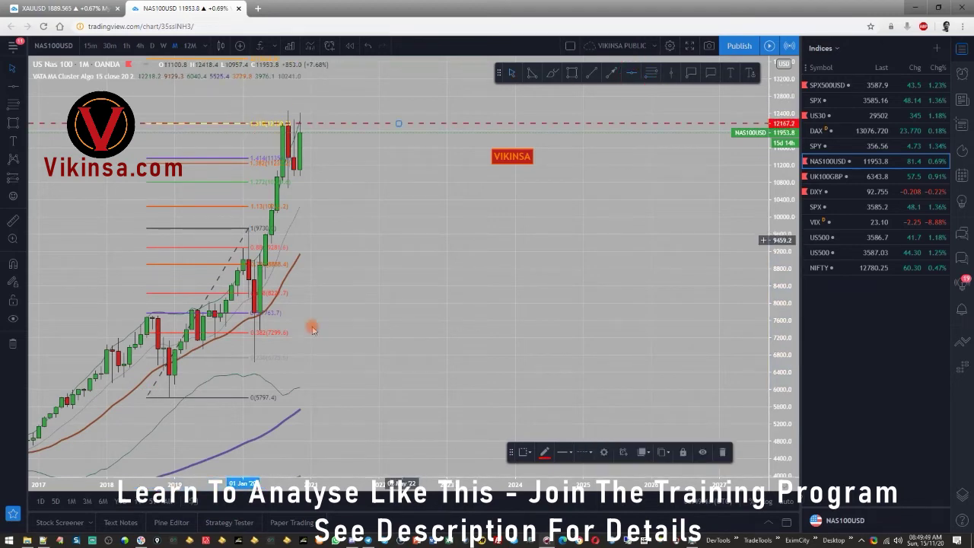
key("Delete")
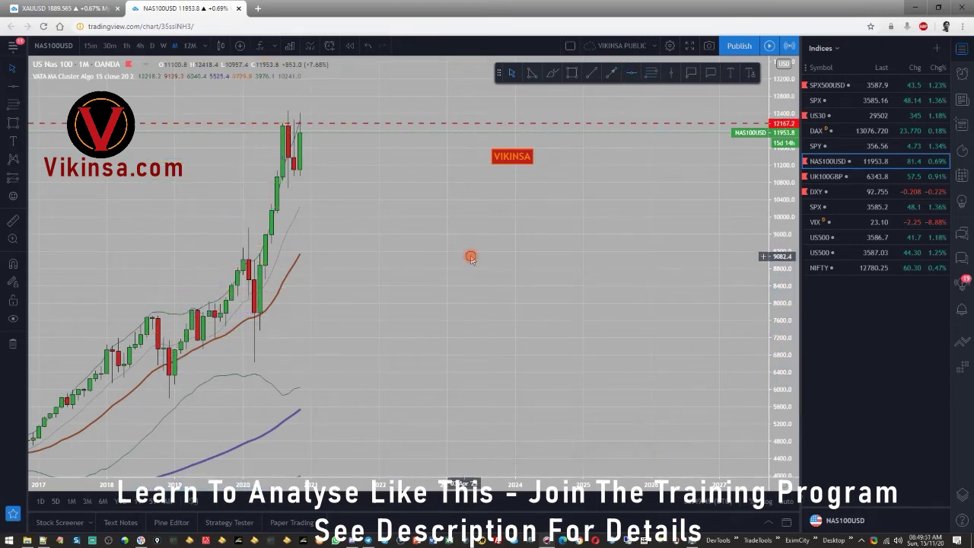
- Draw a Fibonacci retracement from the February 2020 high at about 9753 to the level of the following low at about 6645
left_click(646, 77)
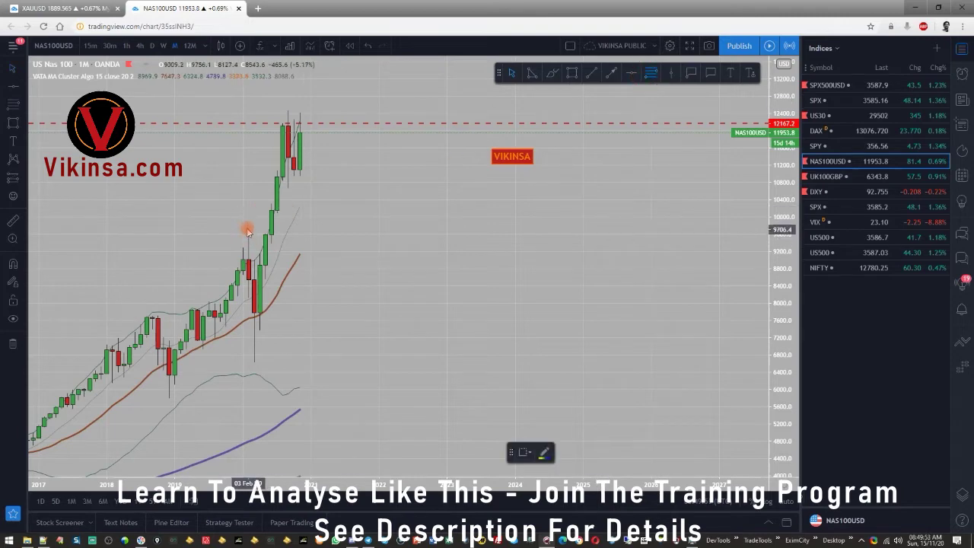
left_click_drag(248, 229, 309, 360)
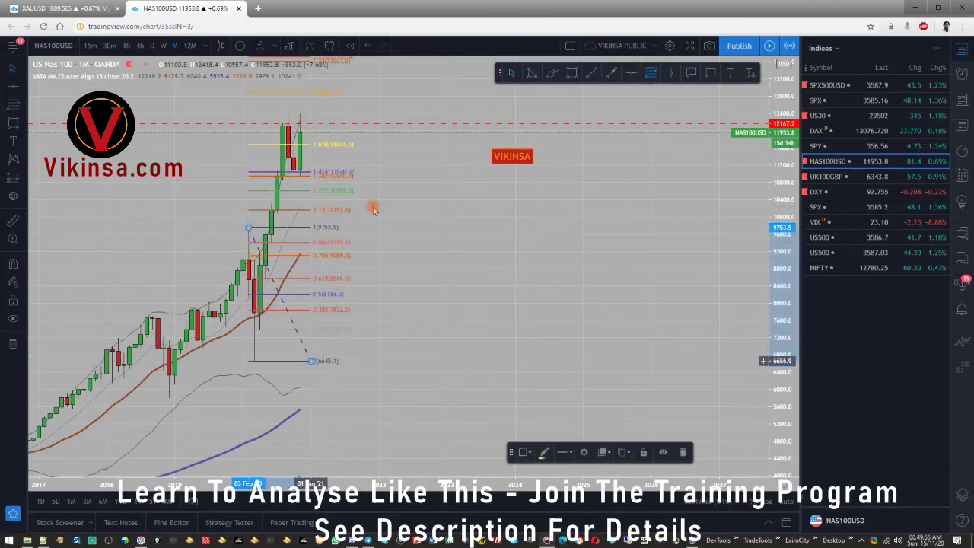
left_click(373, 191)
scroll(373, 191, "up", 1)
- Mark the zone between the 12167 line and the 1.618 Fibonacci level with a rectangle down to about 11673, extending to late 2025
left_click(571, 74)
left_click(213, 124)
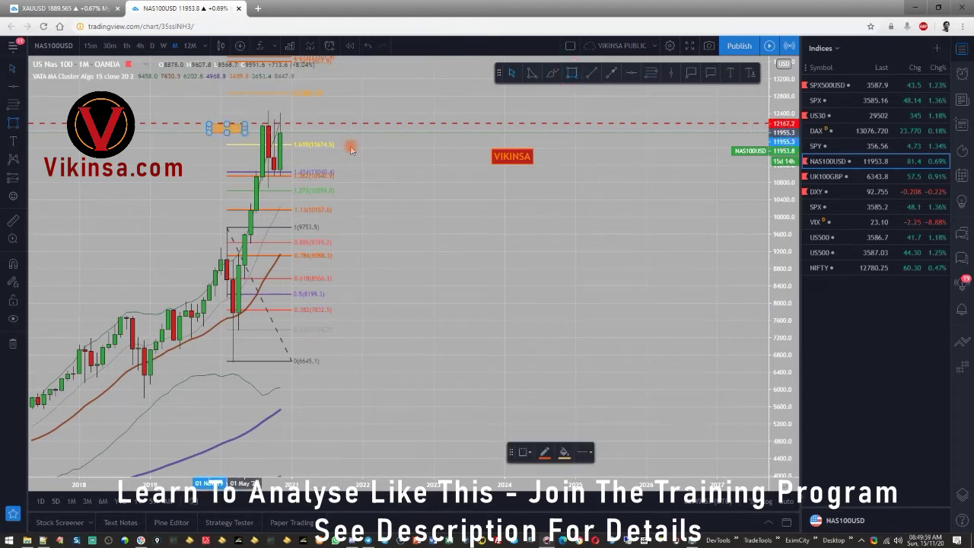
left_click(641, 147)
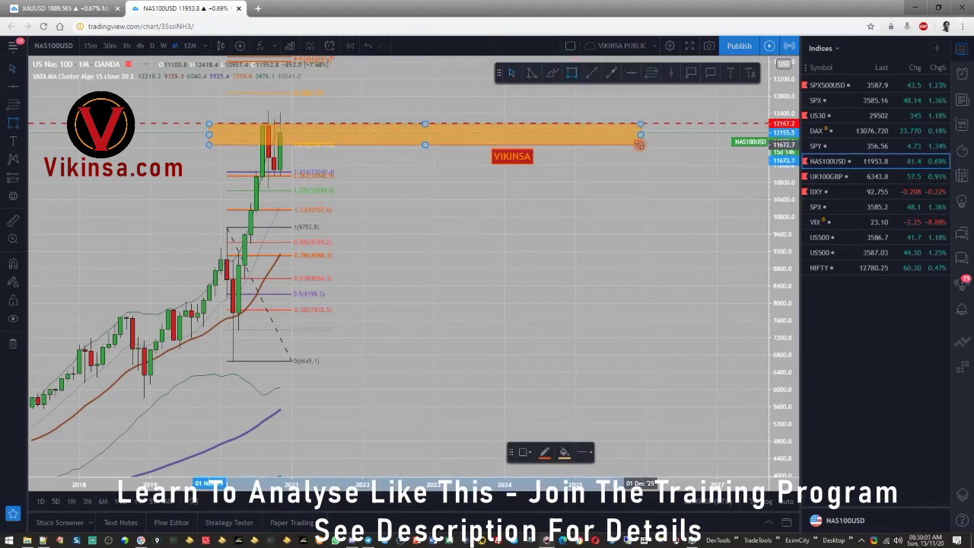
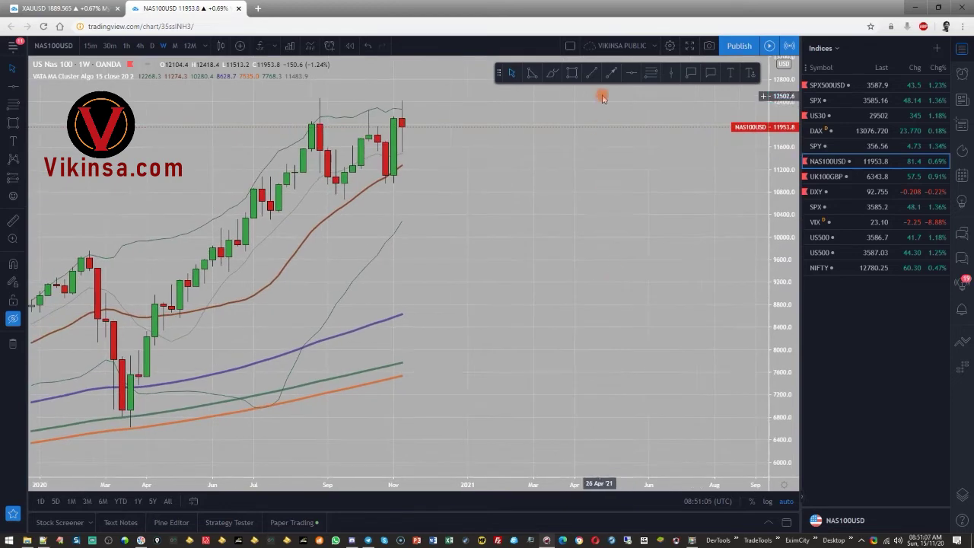
- Move the VIKINSA label clear of the weekly NAS100USD candles and draw a short arrow pointing at the early-September high
scroll(658, 335, "down", 5)
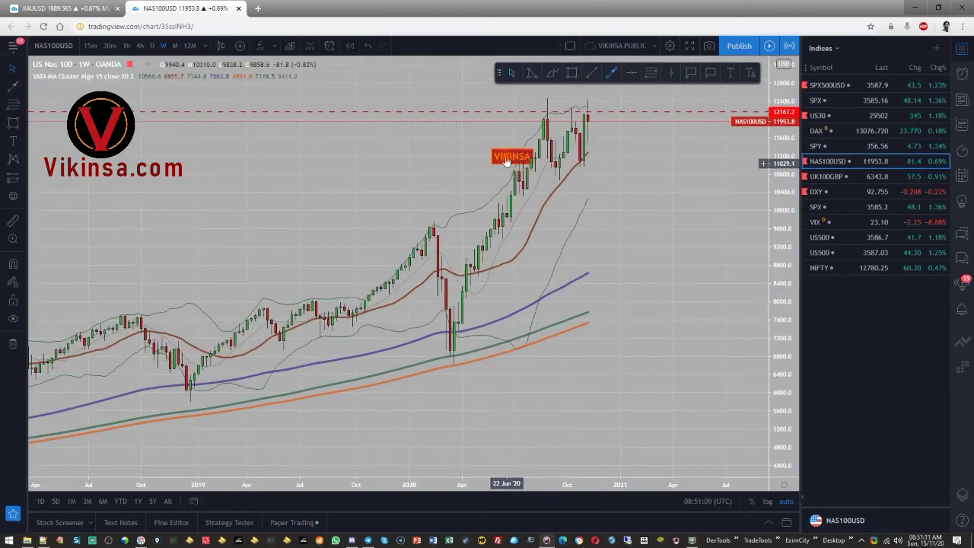
left_click_drag(511, 156, 674, 156)
scroll(595, 323, "up", 3)
scroll(590, 318, "up", 1)
mouse_move(554, 300)
left_mouse_down()
mouse_move(498, 373)
mouse_move(503, 366)
left_mouse_up()
left_click(603, 80)
left_click_drag(342, 84, 356, 100)
- Rescale the price axis and move the VIKINSA label above the 12167 line, near early 2021
left_click_drag(778, 288, 782, 308)
left_click_drag(689, 283, 684, 332)
left_click_drag(663, 158, 493, 153)
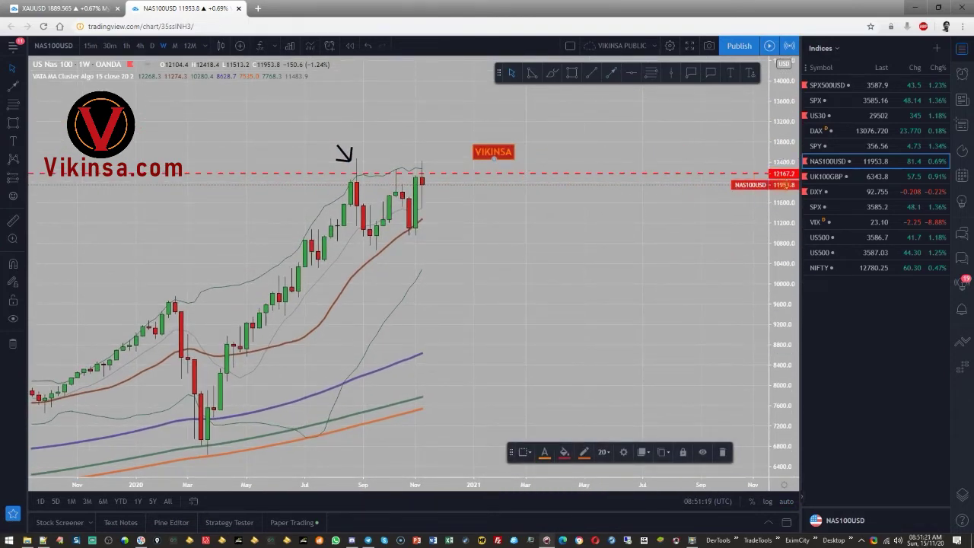
- Draw arrows pointing at the October and November highs on the weekly NAS100USD chart and lengthen the early-September arrow
left_click(546, 109)
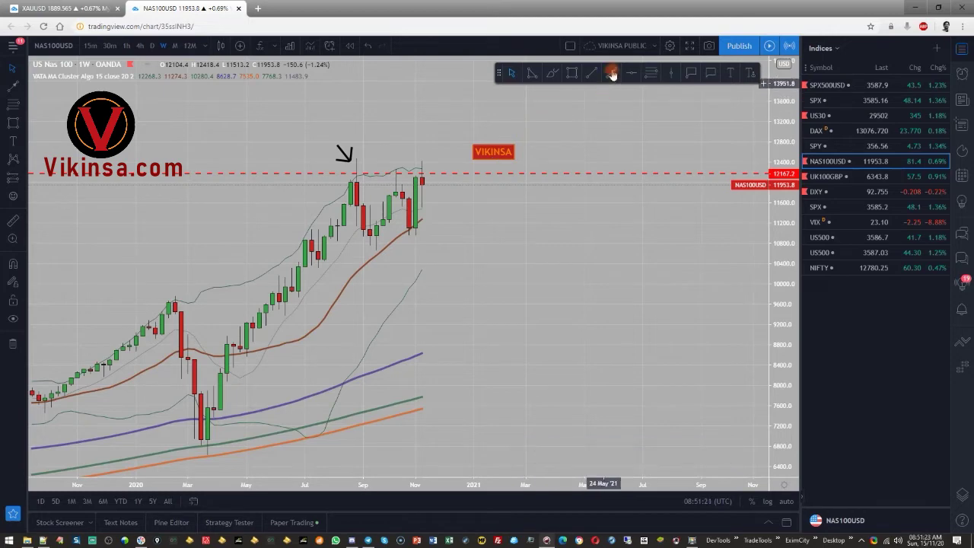
left_click(362, 112)
left_click(396, 166)
left_click(607, 74)
left_click(401, 100)
left_click(422, 156)
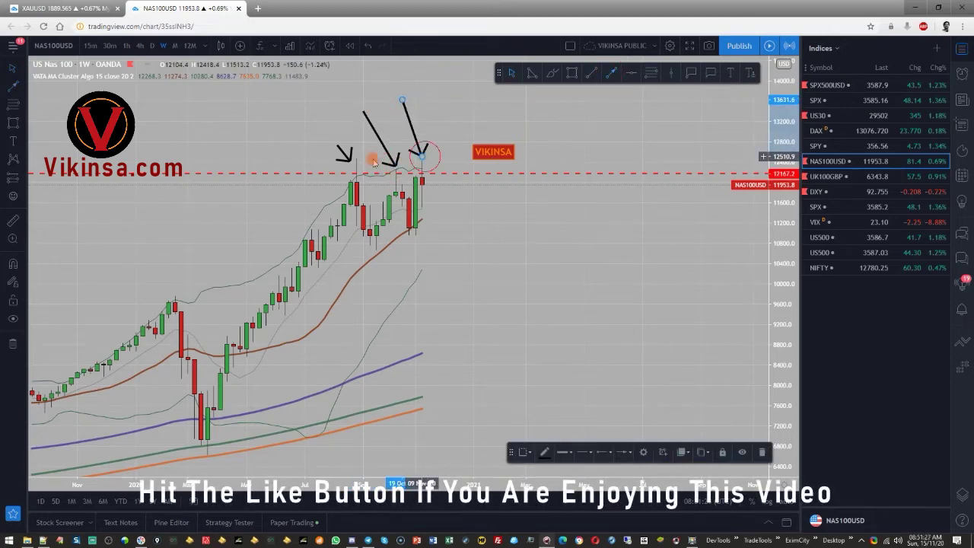
left_click_drag(337, 146, 318, 123)
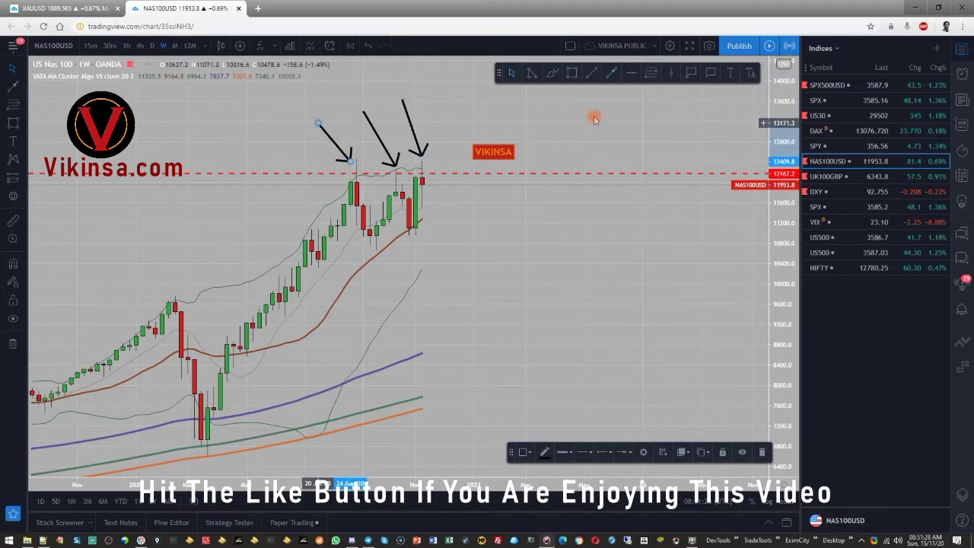
- Compare the weekly SPX500USD and US30 charts with NAS100USD, examining its three marked highs around the 12167 line
left_click(833, 85)
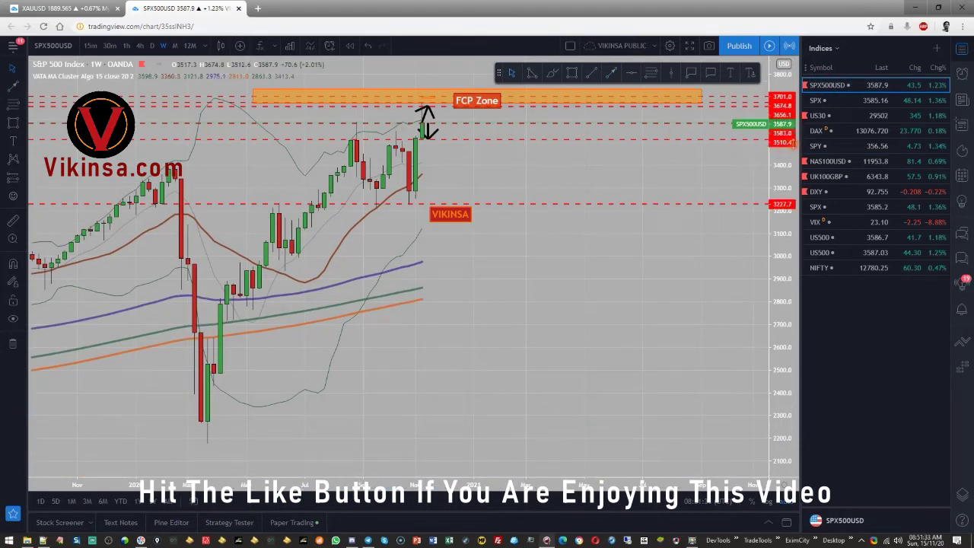
left_click(822, 116)
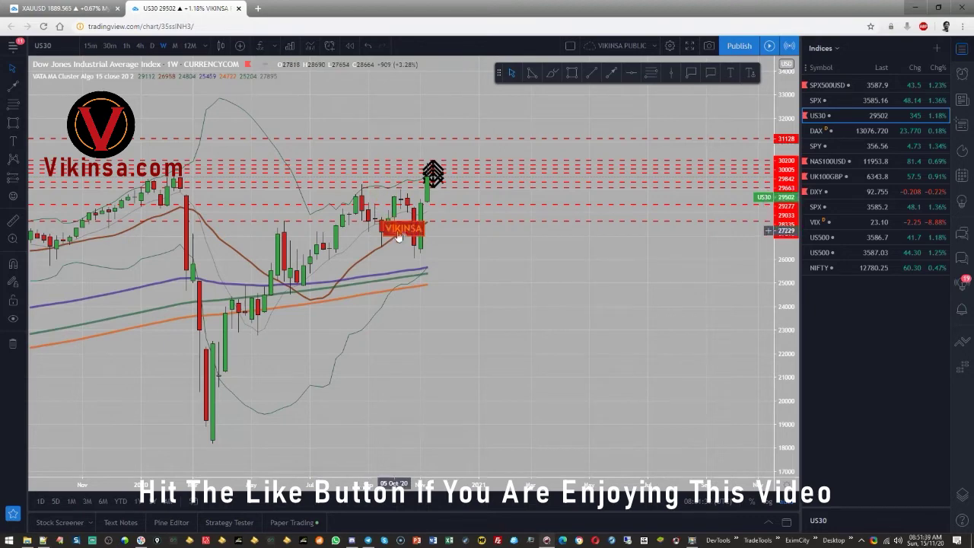
key("Down")
key("Down")
key("Down")
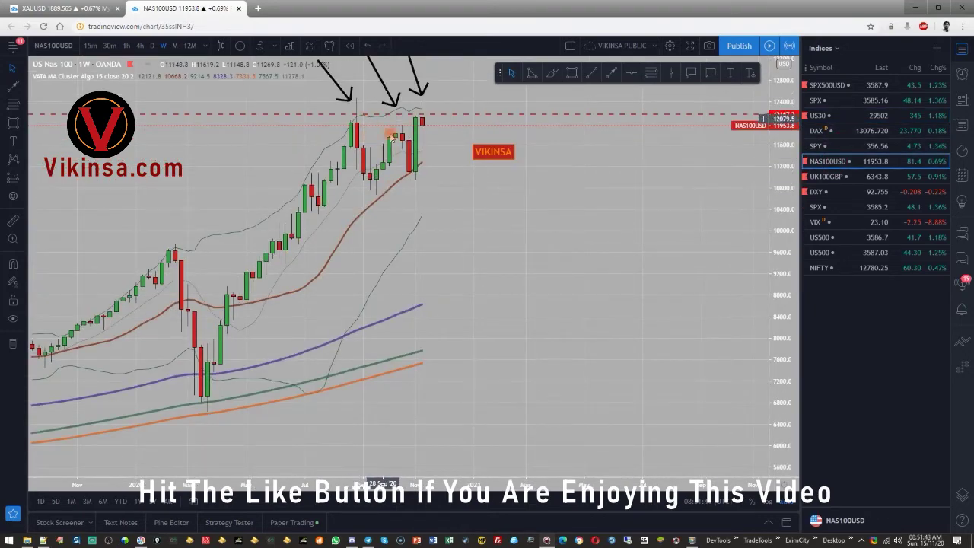
left_click_drag(386, 276, 481, 334)
scroll(484, 333, "down", 3)
scroll(558, 320, "up", 4)
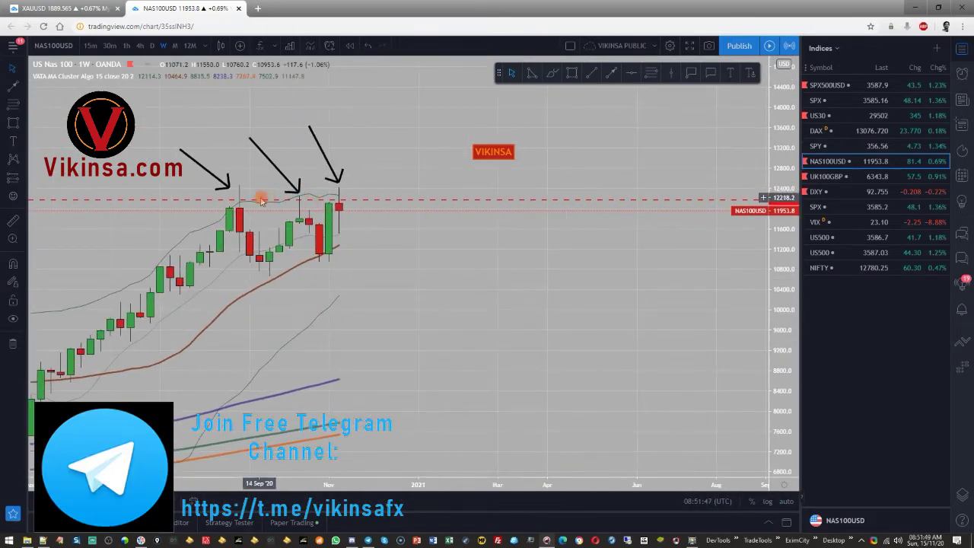
scroll(371, 214, "down", 2)
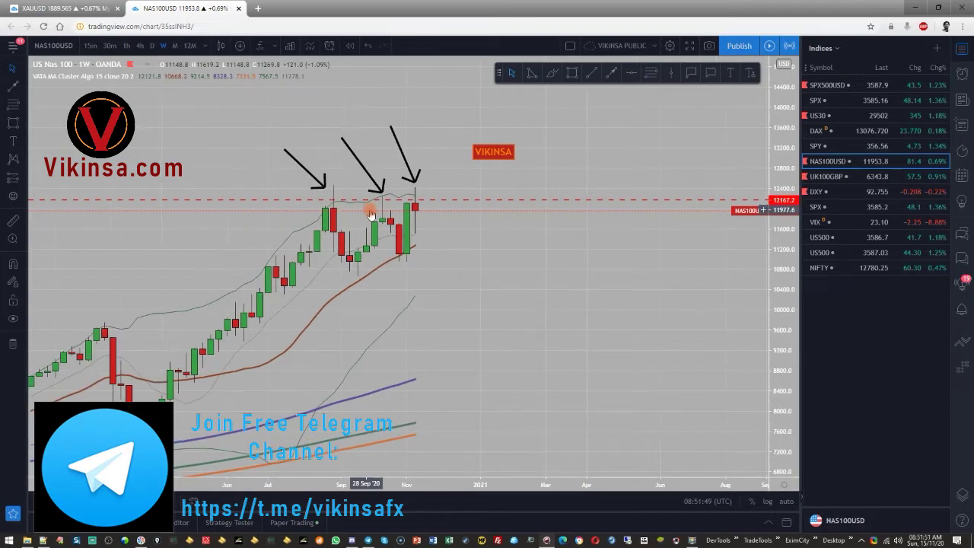
- Switch NAS100USD to the daily interval and examine how the candles behave at the three marked highs near the 12167 line
left_click(151, 46)
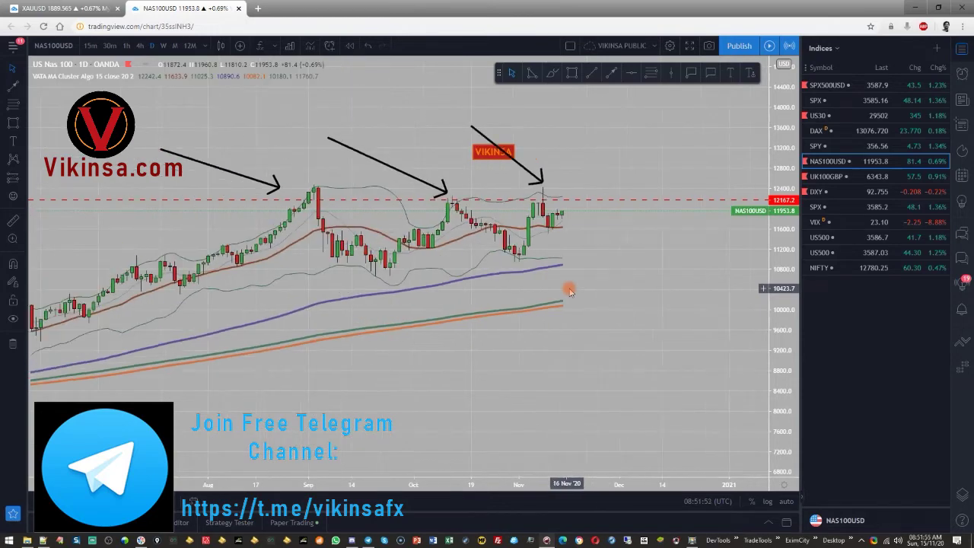
left_click_drag(680, 322, 505, 319)
left_click_drag(794, 357, 786, 276)
left_click_drag(609, 312, 610, 343)
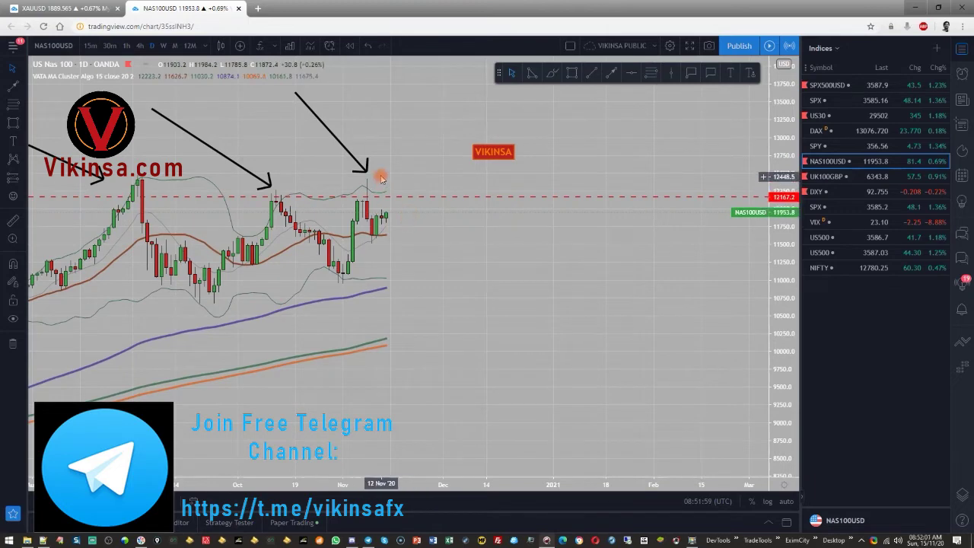
left_click_drag(794, 408, 777, 320)
scroll(667, 328, "up", 3)
left_click_drag(411, 306, 650, 329)
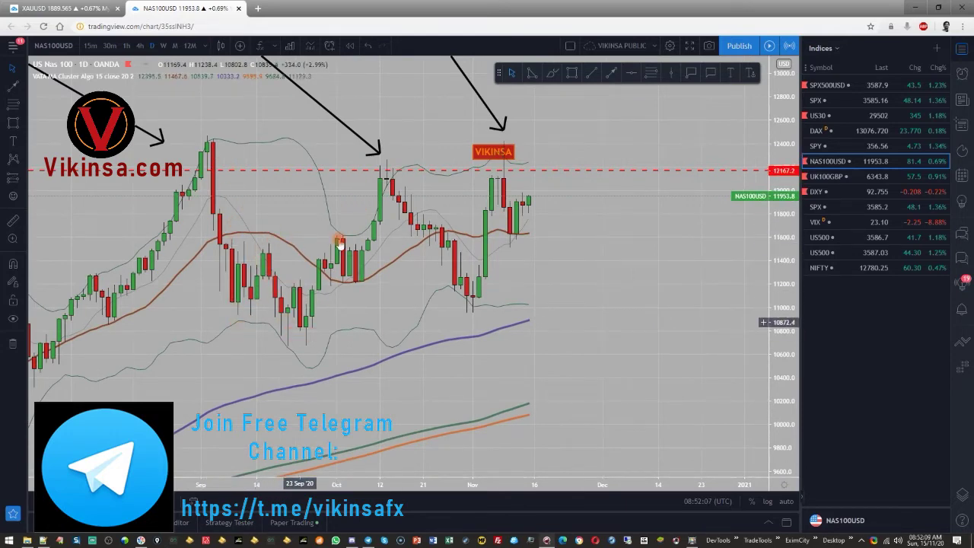
left_click_drag(625, 312, 504, 335)
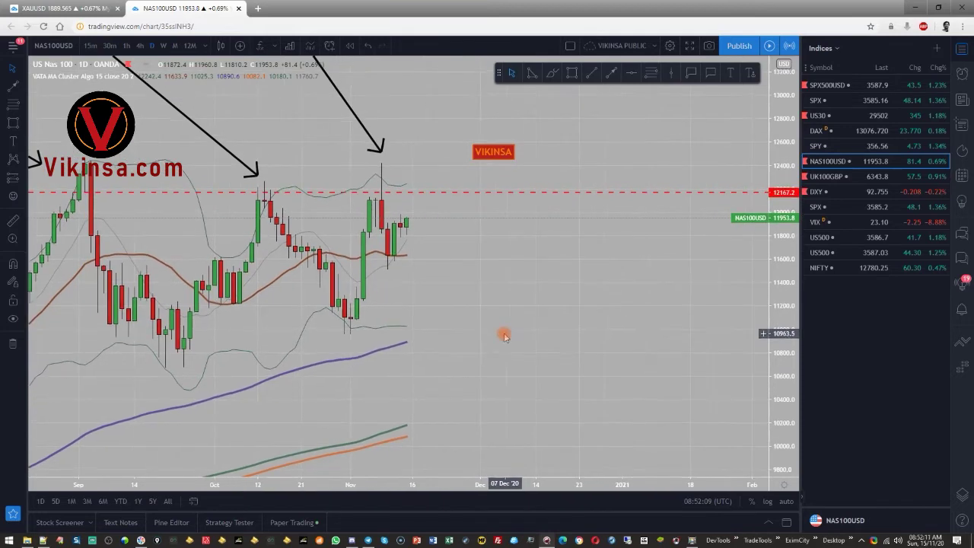
scroll(328, 287, "up", 2)
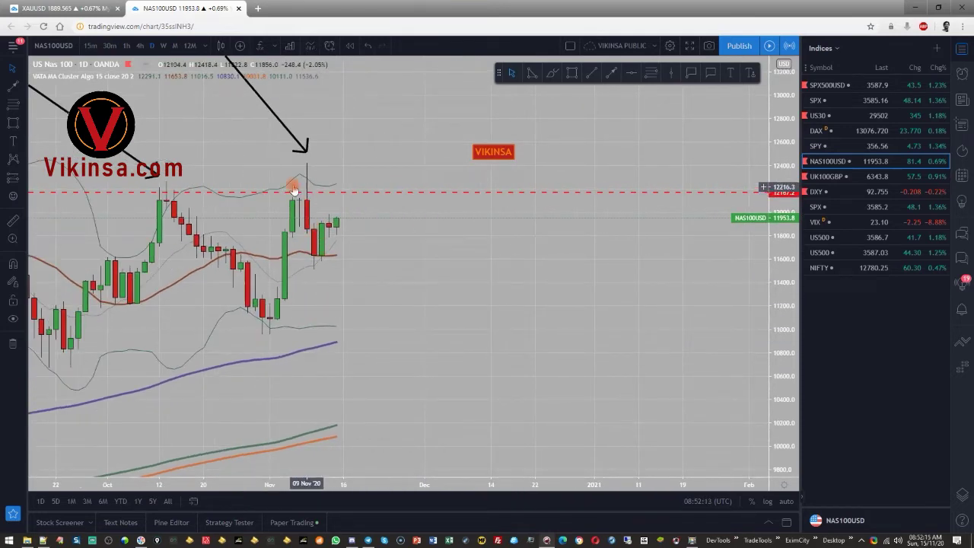
- Switch NAS100USD to the 4-hour interval and draw a horizontal line at about 11981, at the 12 November high
left_click(139, 47)
scroll(578, 356, "down", 7)
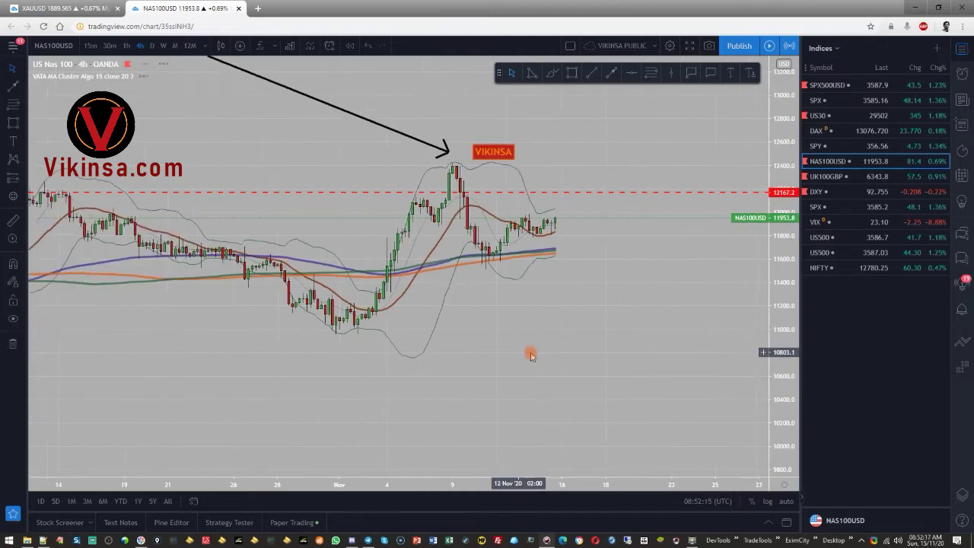
left_click_drag(794, 400, 770, 251)
scroll(649, 313, "up", 5)
left_click_drag(576, 337, 483, 361)
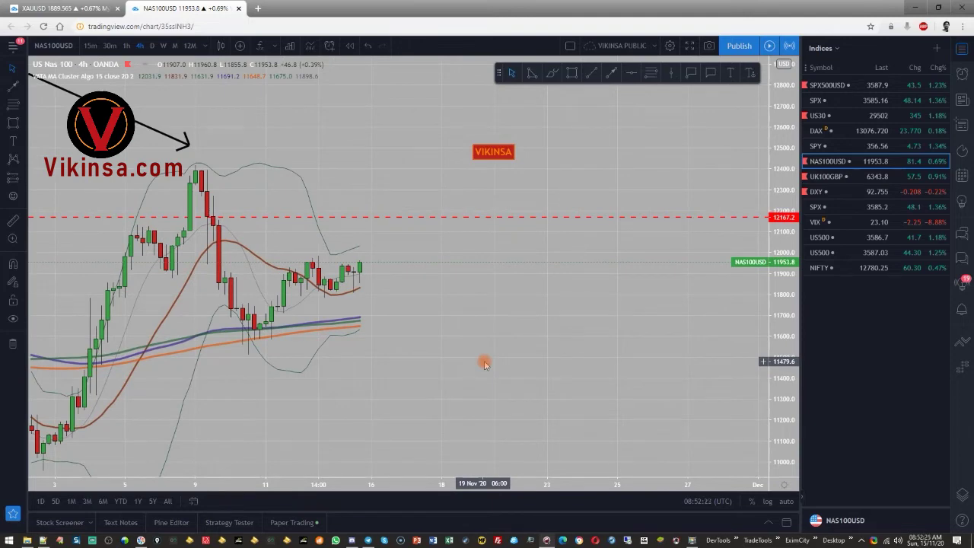
left_click(352, 267)
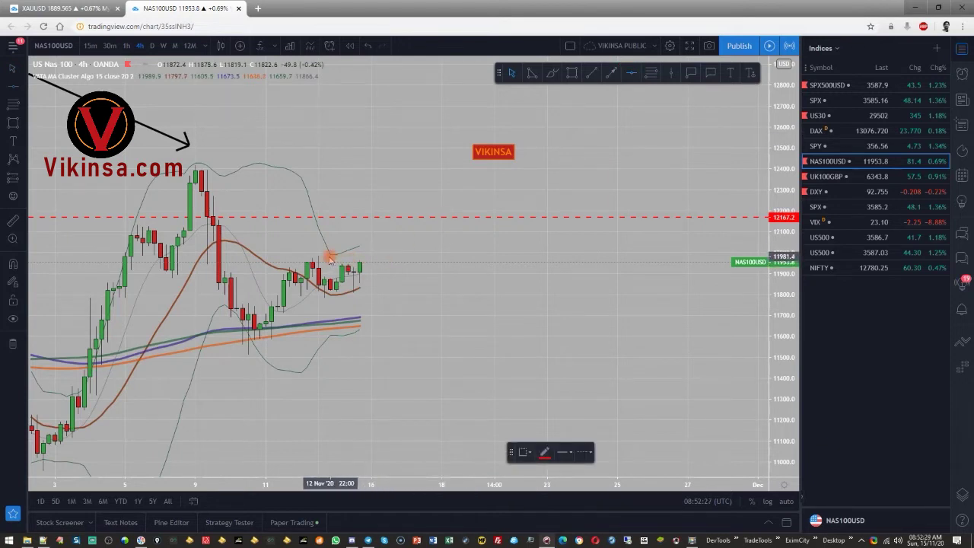
left_click(540, 343)
- Draw an arrow from the 11981 line up to the 12167 line and a second one from there down to about 11730
left_click(611, 72)
left_click(371, 257)
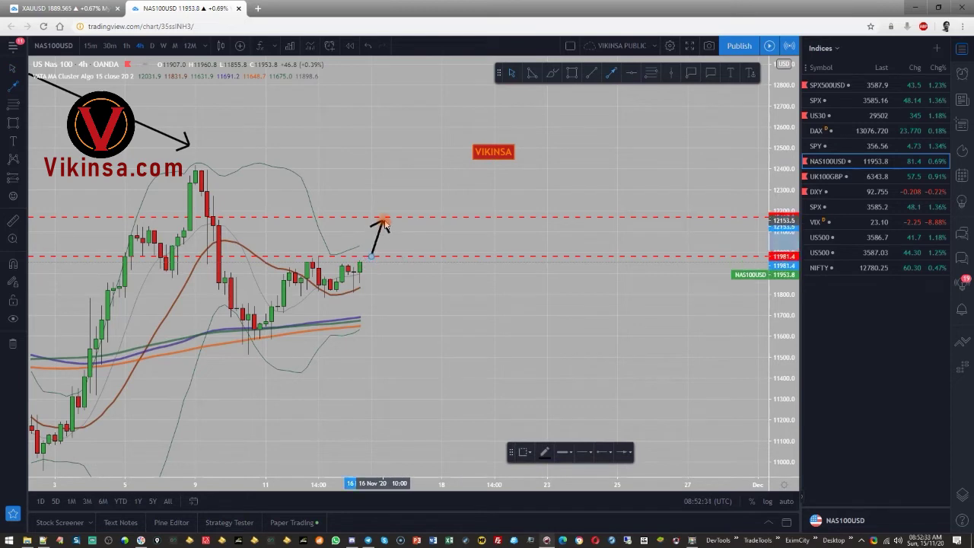
left_click(383, 220)
left_click_drag(424, 331, 431, 324)
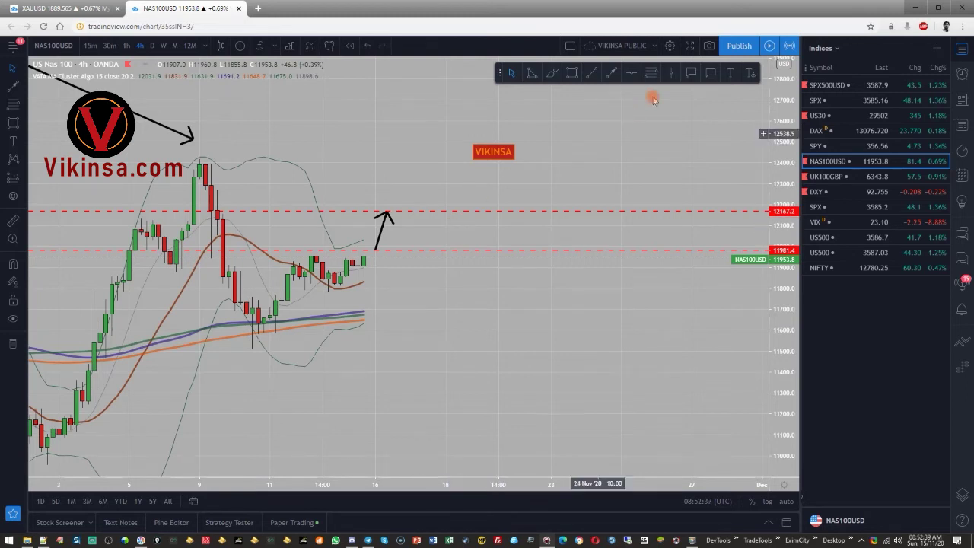
left_click(613, 76)
left_click_drag(388, 215, 452, 302)
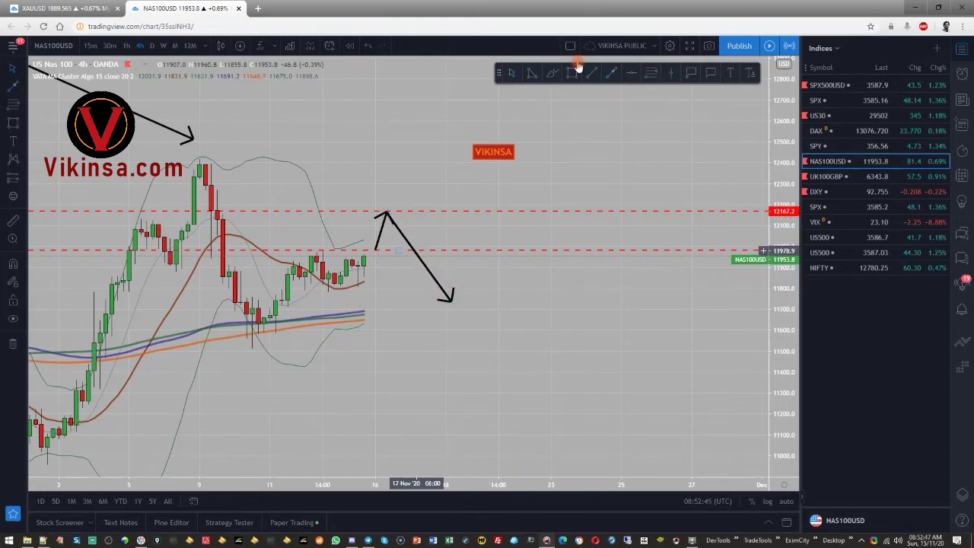
- Draw a horizontal line at about 11787 and an arrow descending from it to about 11560
left_click(630, 73)
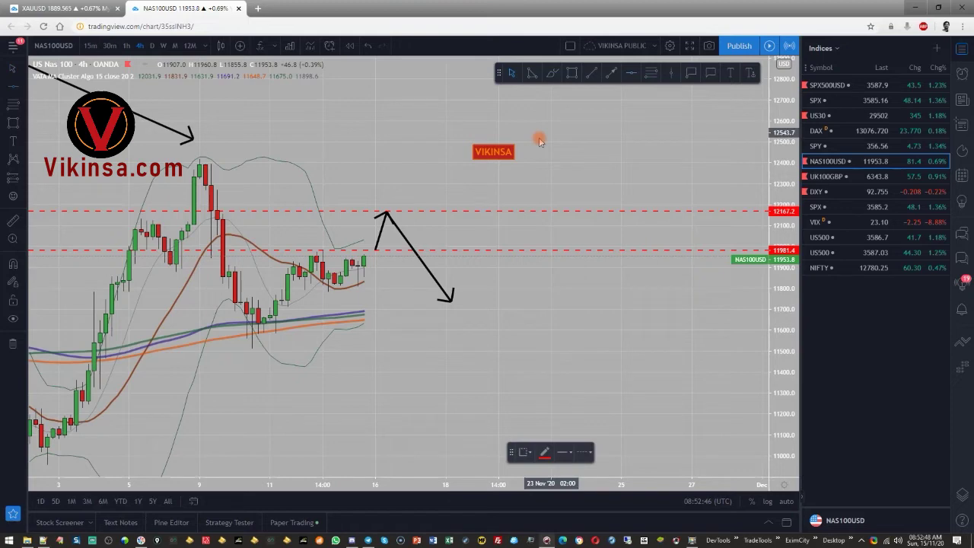
left_click(328, 291)
left_click_drag(431, 343, 435, 299)
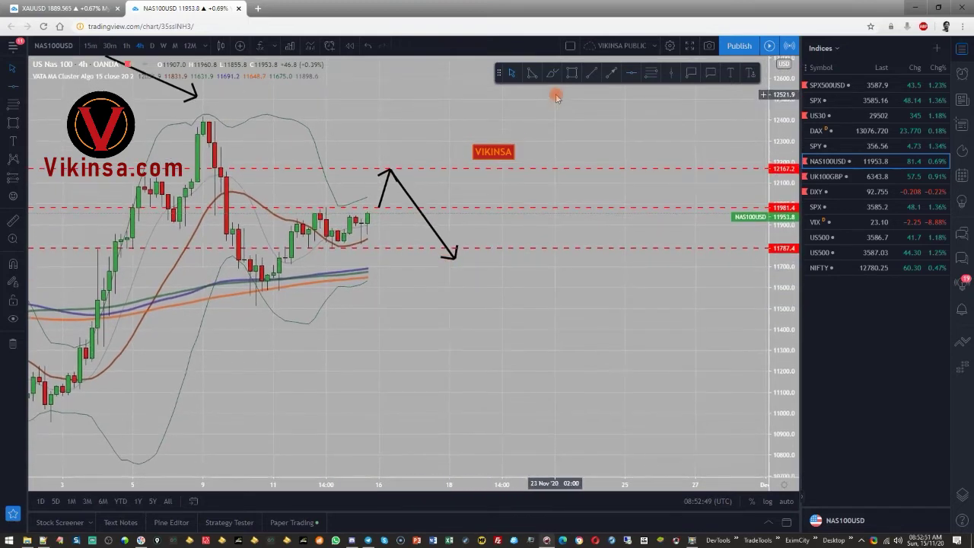
left_click(609, 72)
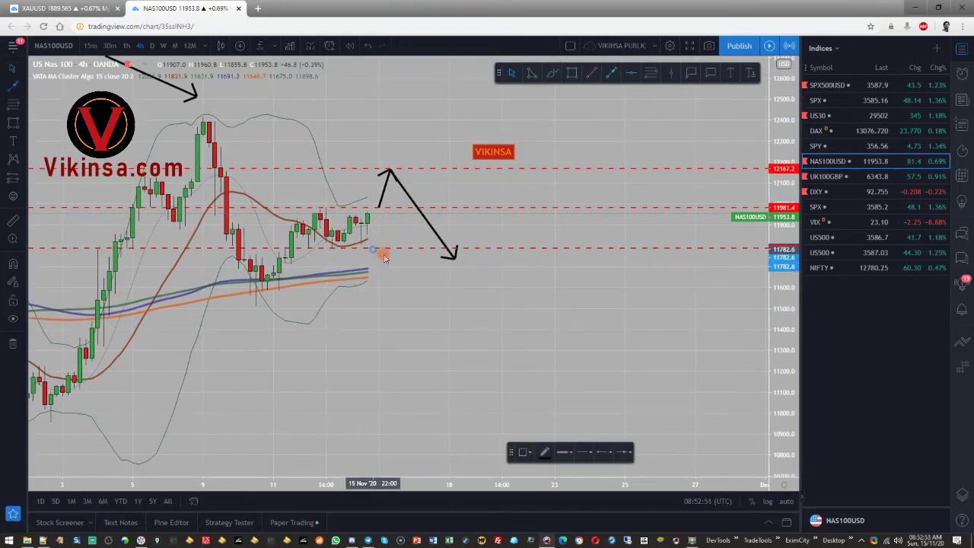
left_click(402, 295)
left_click(430, 328)
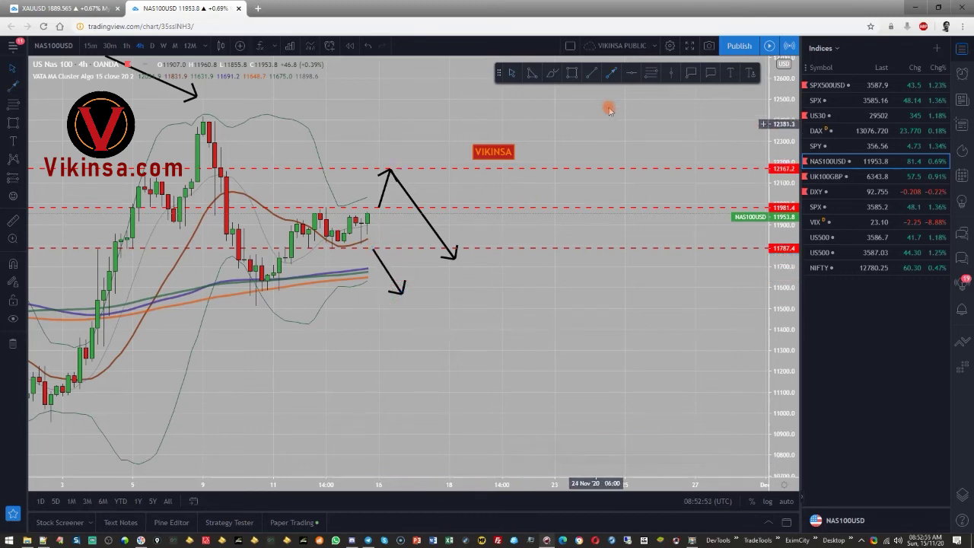
- Draw a horizontal line at about 11516, at the 10 November low
left_click(630, 75)
left_click(256, 305)
left_click_drag(337, 352, 361, 335)
scroll(361, 334, "down", 2)
left_click_drag(362, 376, 317, 400)
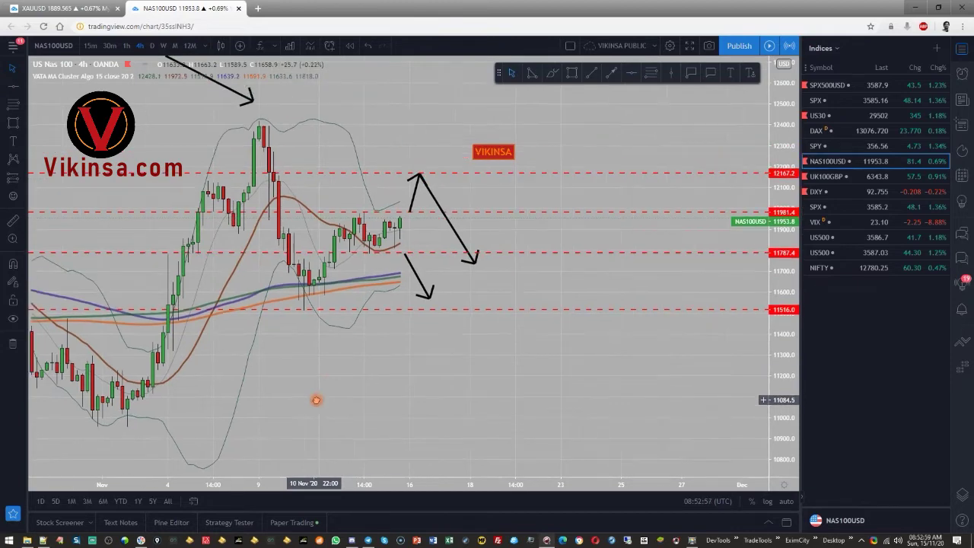
- Sketch the rise from the early-November low and the following decline with brush strokes, and delete the sketch
left_click(551, 76)
mouse_move(127, 424)
left_mouse_down()
mouse_move(216, 152)
mouse_move(287, 217)
left_mouse_up()
mouse_move(297, 296)
left_mouse_down()
mouse_move(354, 201)
mouse_move(408, 405)
left_mouse_up()
key("Delete")
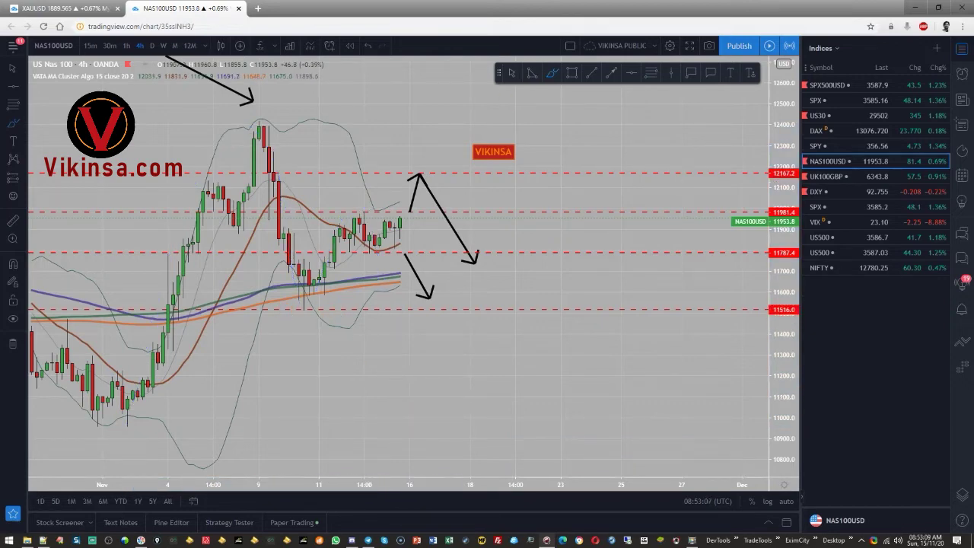
- Measure the rise from the early-November low at about 10968 to the 9 November high at about 12418 with a Fibonacci retracement
left_click(651, 70)
left_click(128, 423)
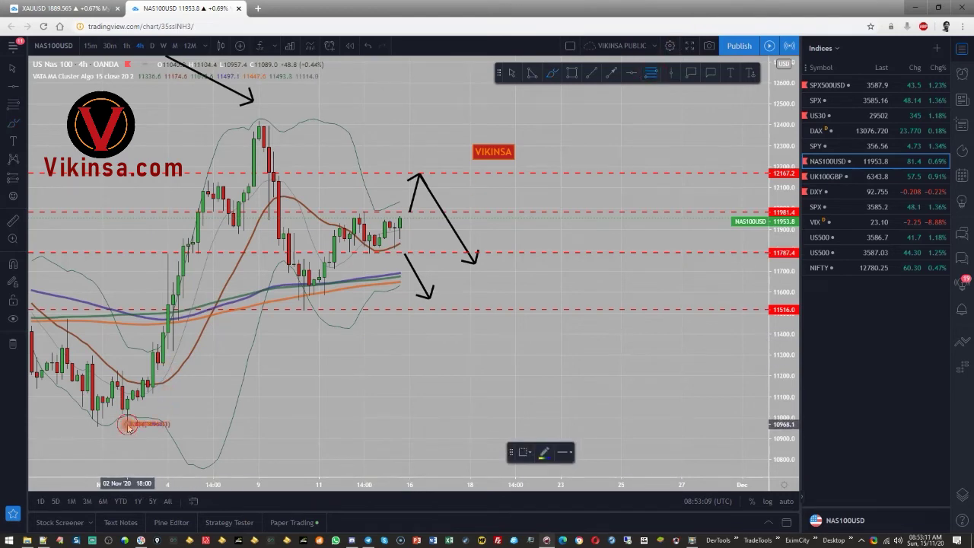
left_click(274, 132)
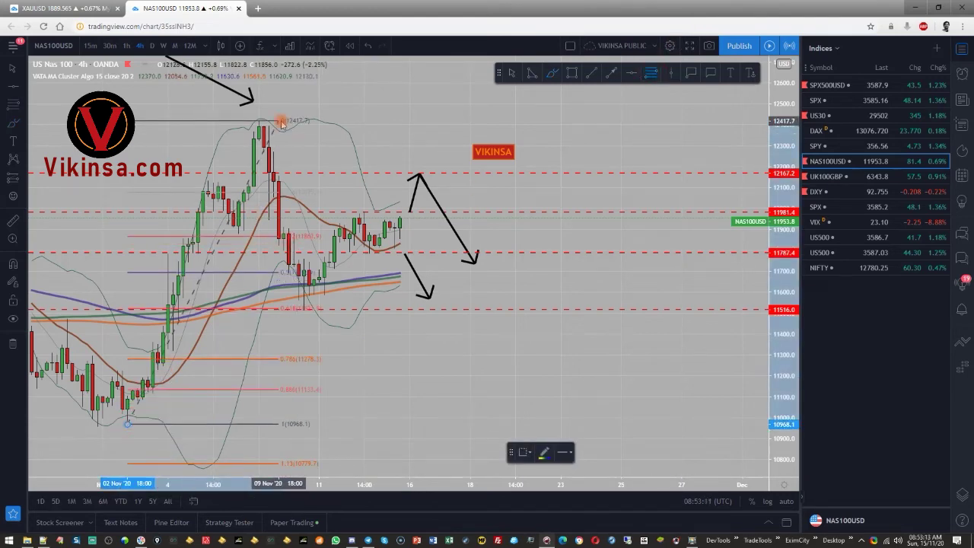
left_click(510, 77)
- Add a horizontal line at about 11264, extend the lower arrow to the 11516 line and continue it with another arrow toward 11264
left_click(631, 76)
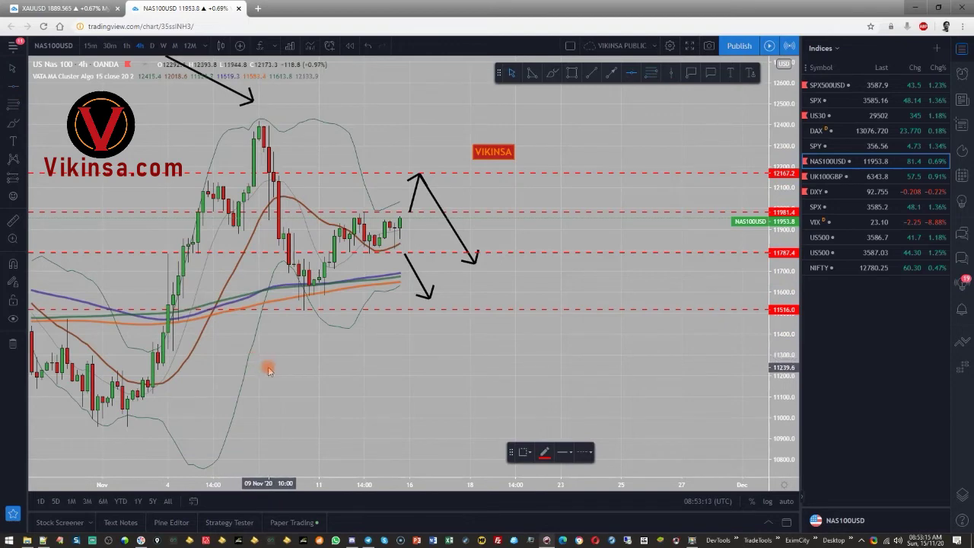
left_click(269, 369)
left_click_drag(283, 372, 289, 361)
left_click_drag(428, 297, 450, 356)
left_click(610, 73)
- Move the VIKINSA label closer to the candles, just above the 12167 line, and delete the arrow pointing at the November high
left_click(500, 171)
left_click_drag(500, 170, 416, 166)
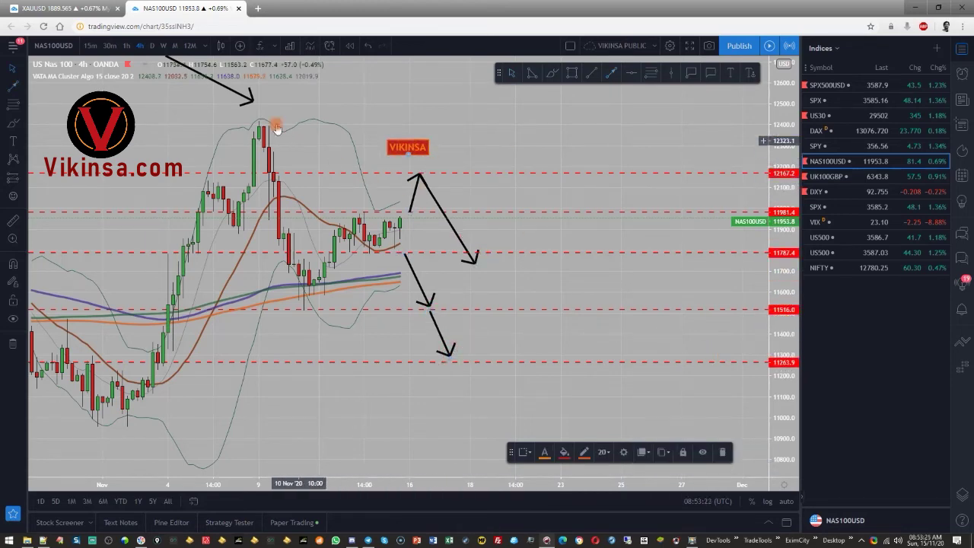
left_click(252, 103)
key("Delete")
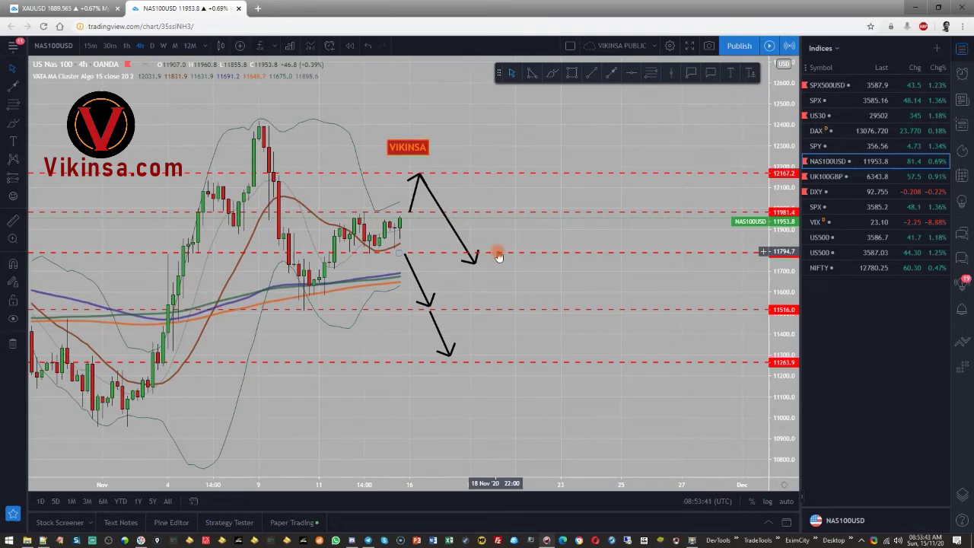
- Open UK100GBP on the weekly interval and draw a trend line from the June 2020 high at about 6498 down to about 5925 in late November
left_click(816, 177)
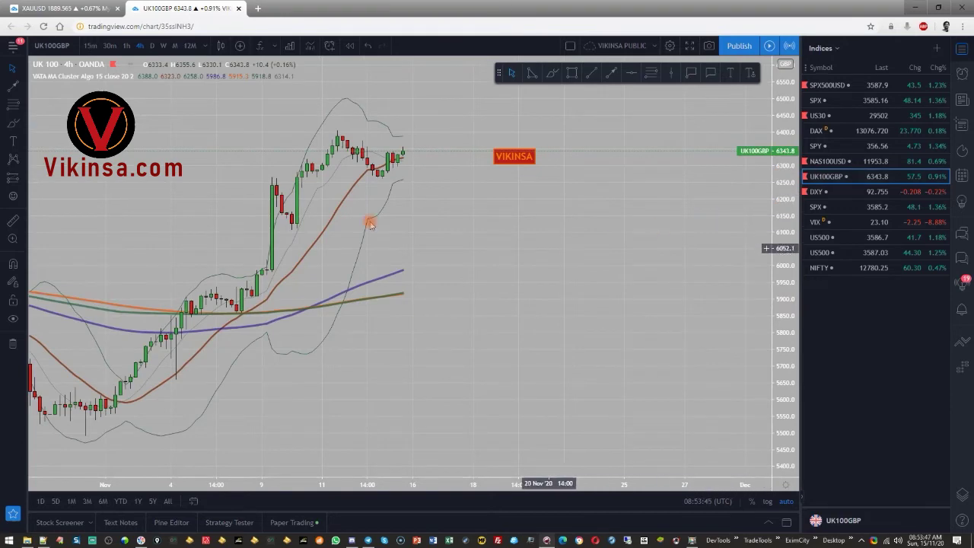
left_click(162, 47)
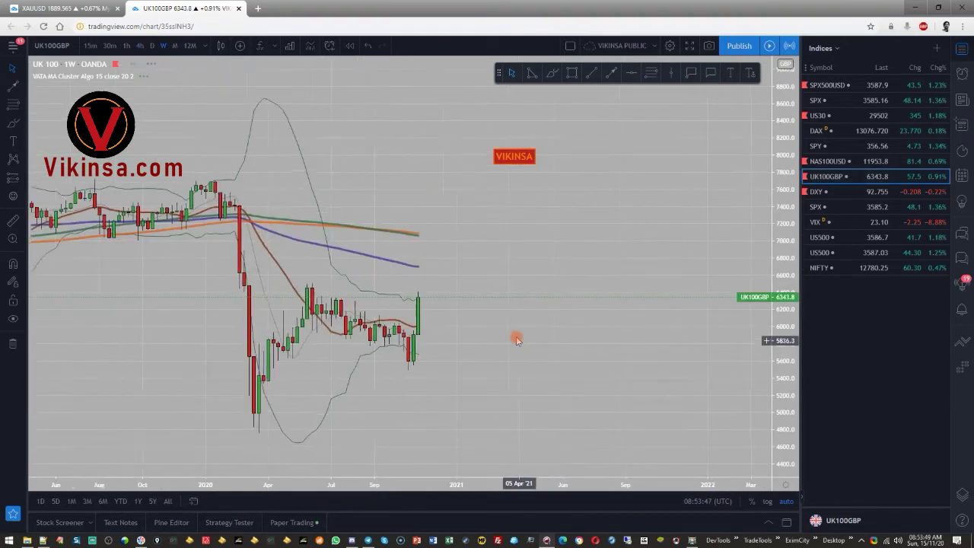
scroll(532, 341, "up", 3)
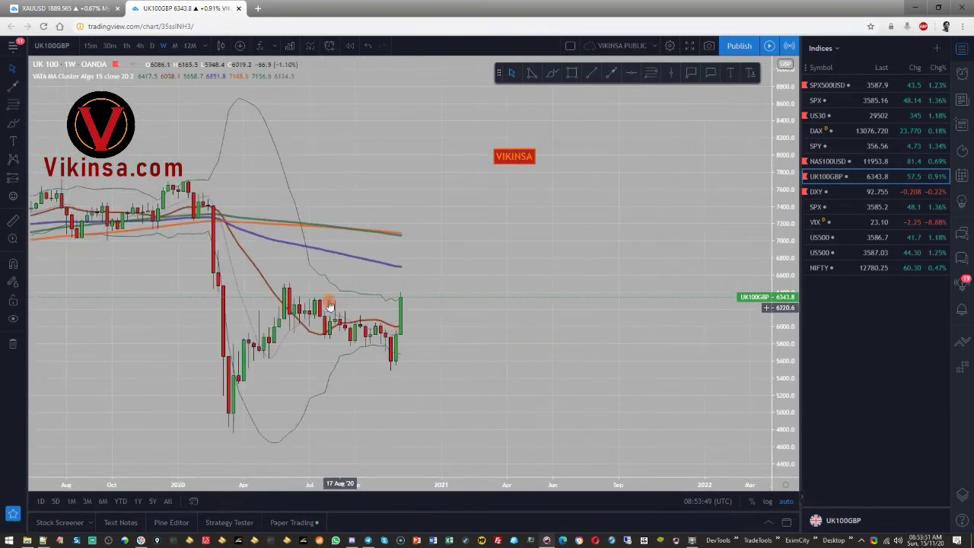
left_click(591, 73)
left_click(289, 286)
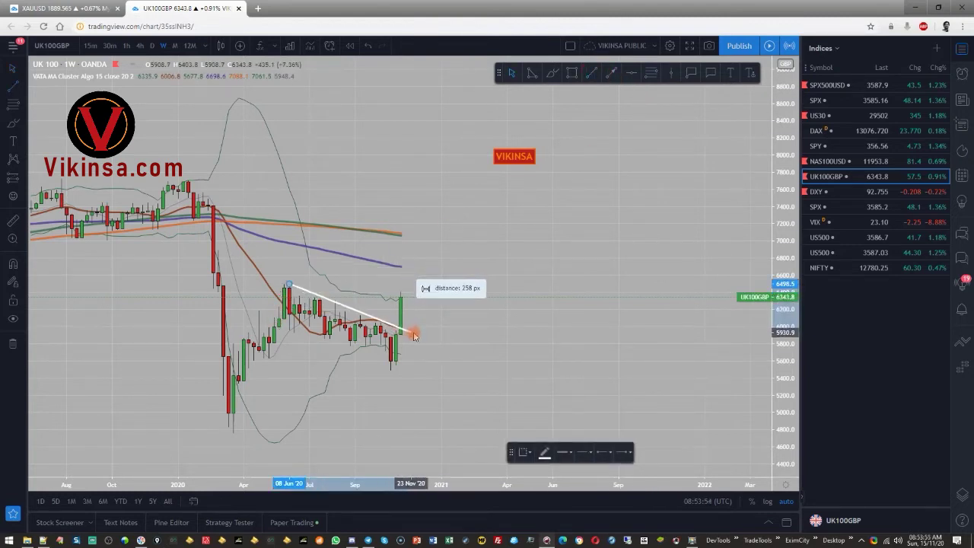
left_click(416, 332)
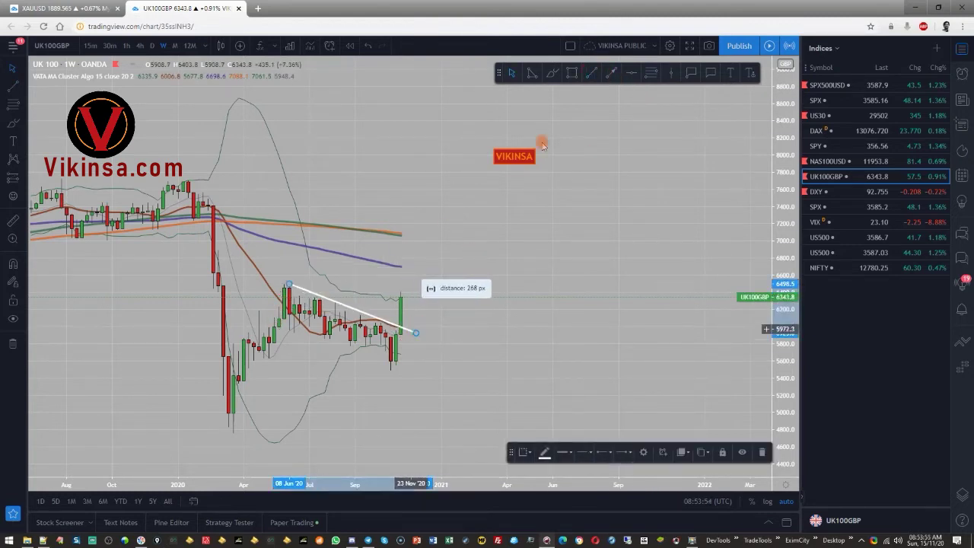
- Draw a second trend line below the weekly candles, from about 6040 in early June 2020 down to about 5582 in early November
left_click(281, 324)
left_click(397, 363)
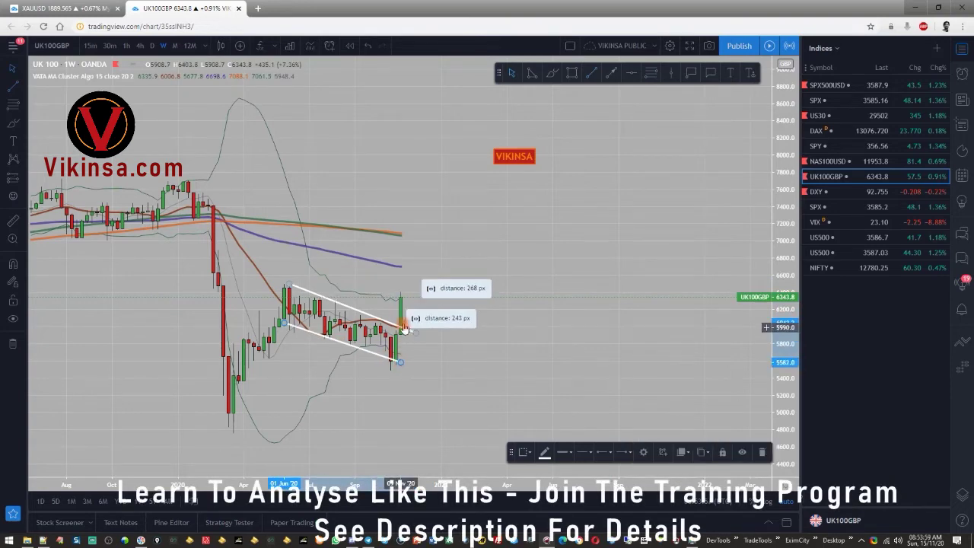
left_click(544, 332)
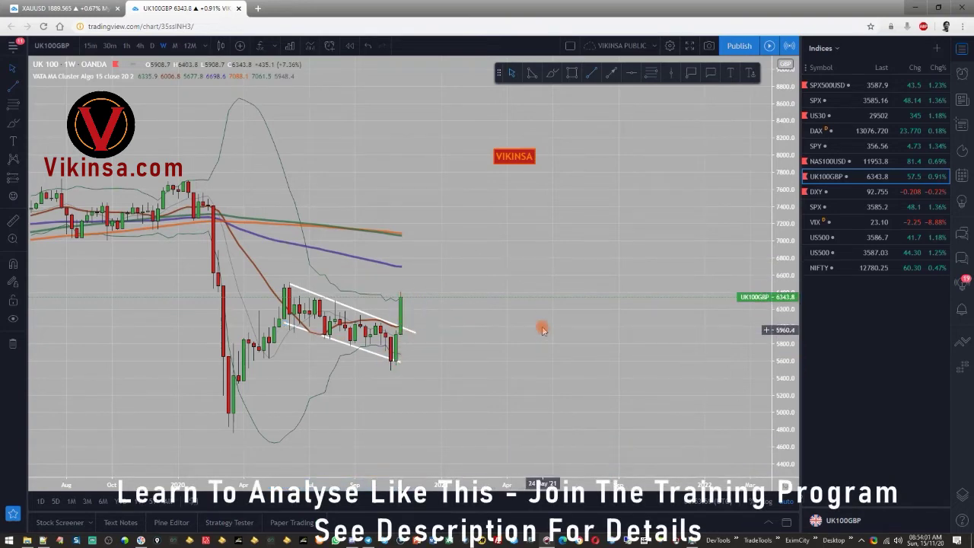
- Delete both descending trend lines from the weekly UK100GBP chart
scroll(541, 314, "down", 3)
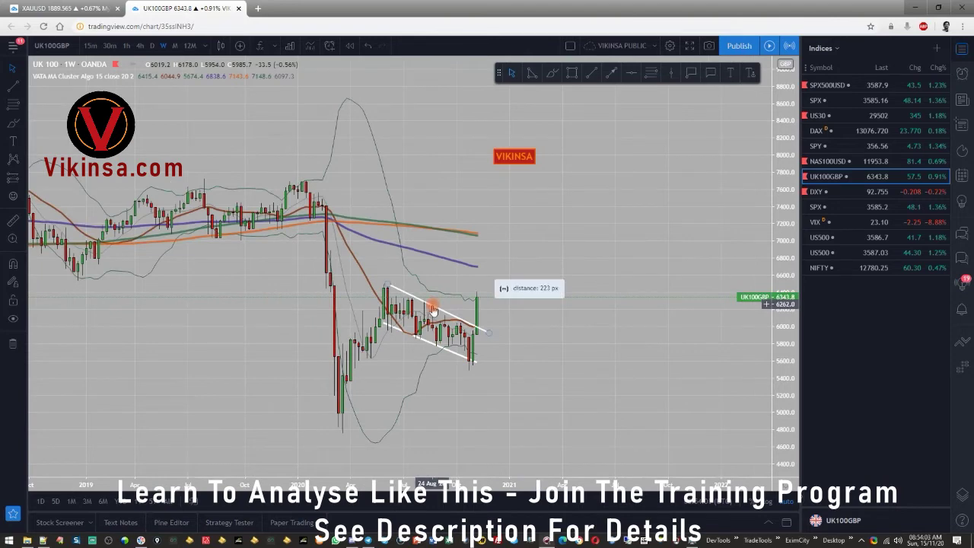
left_click_drag(432, 310, 429, 346)
key("Delete")
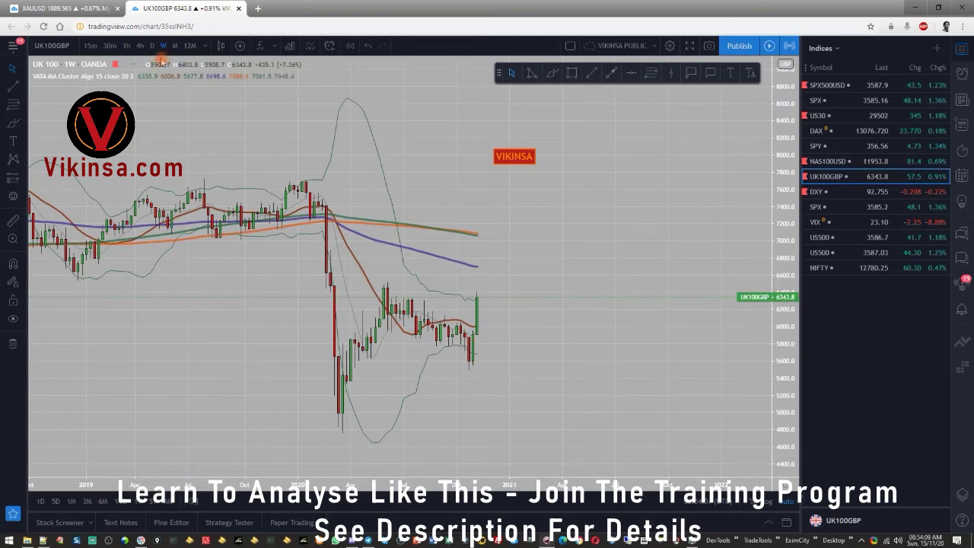
- Switch UK100GBP to the 4-hour interval and examine the price swings from September through the early-November rally
left_click(140, 46)
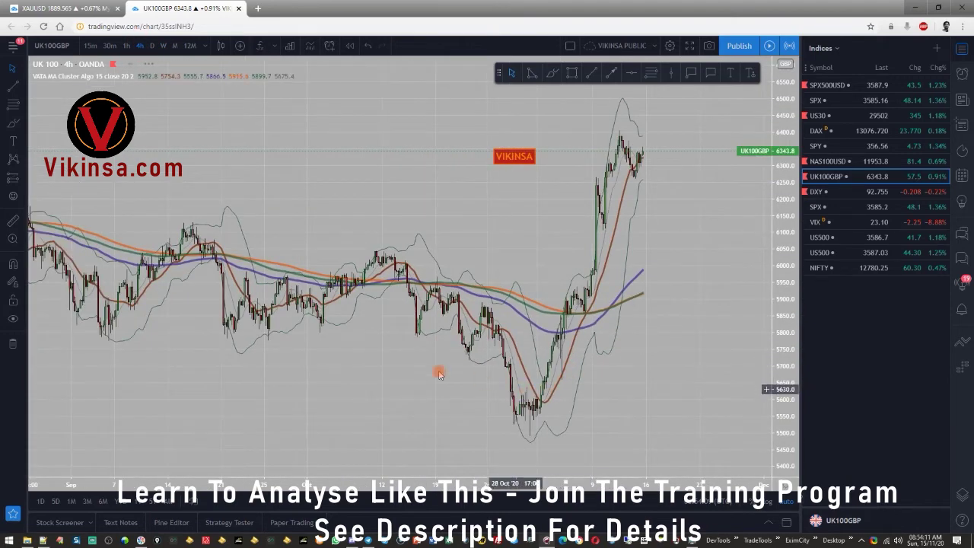
left_click_drag(783, 404, 783, 237)
left_click_drag(228, 406, 393, 374)
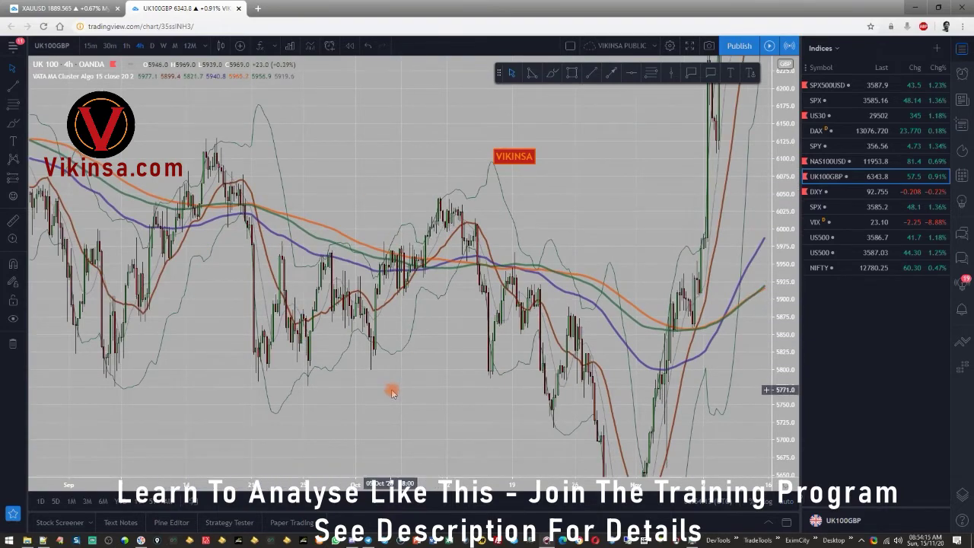
left_click_drag(165, 407, 87, 266)
left_click_drag(673, 330, 686, 403)
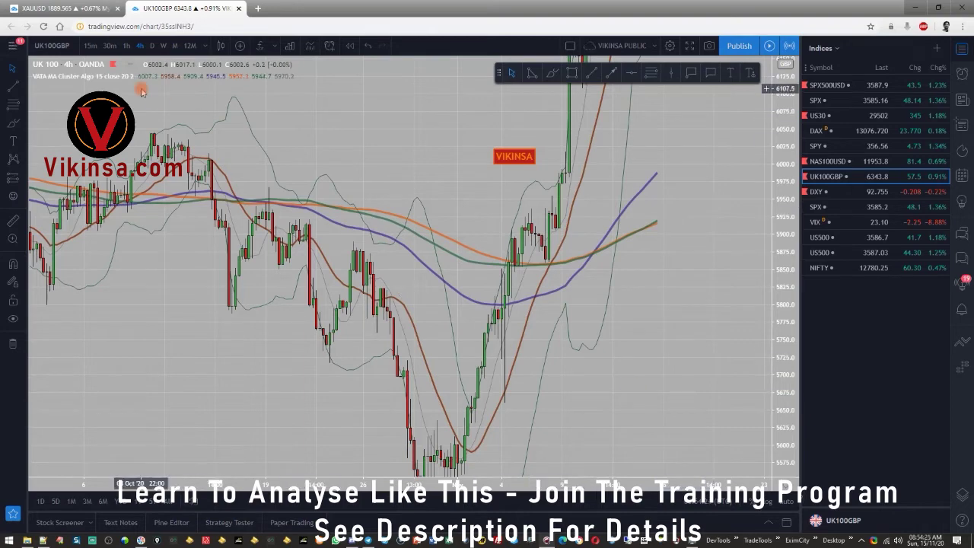
- Switch UK100GBP to the daily interval and frame the candles from September to mid-November, including the latest high
left_click(151, 46)
scroll(653, 330, "up", 5)
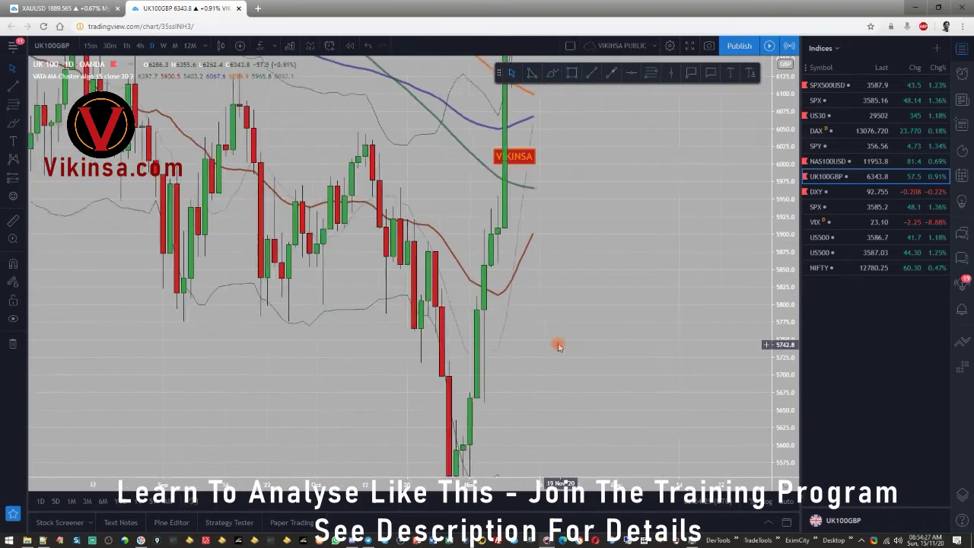
left_click_drag(787, 162, 780, 357)
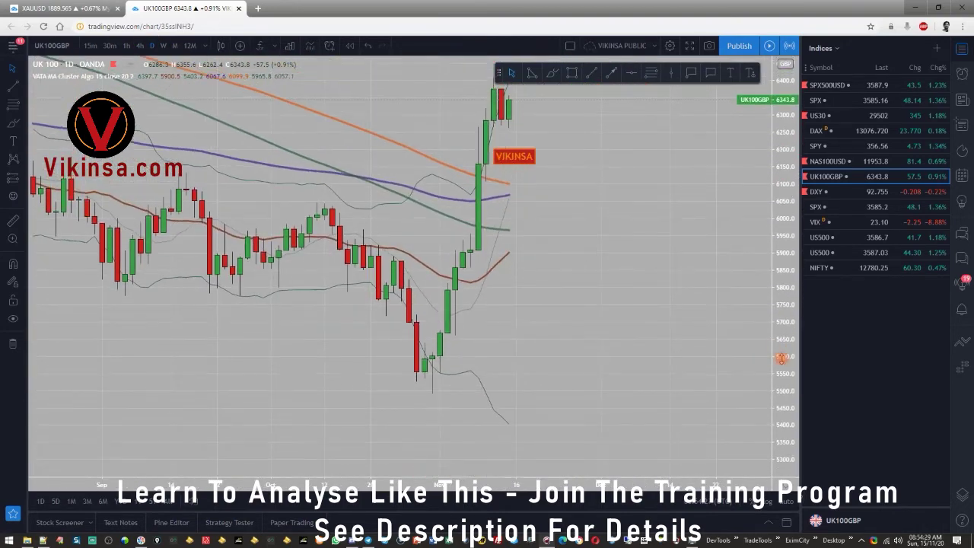
left_click_drag(679, 213, 622, 276)
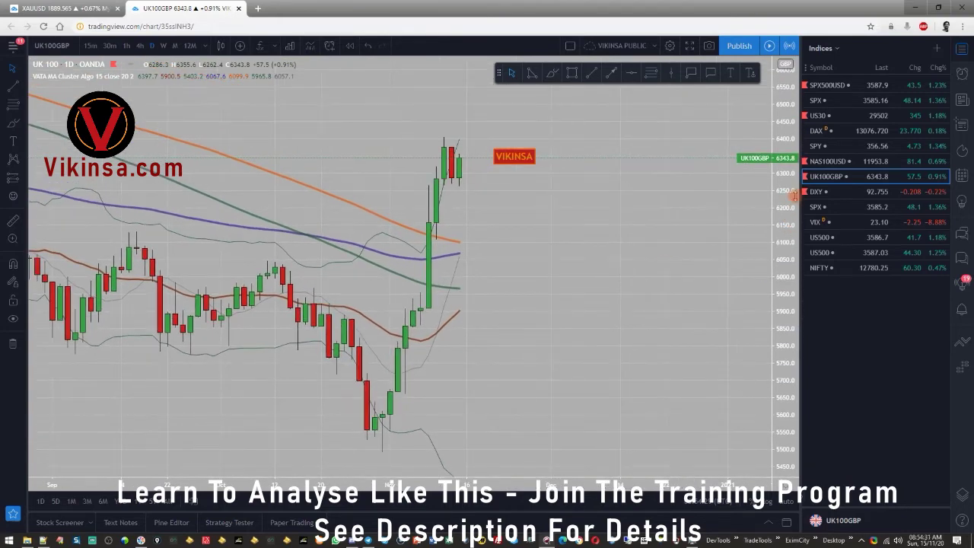